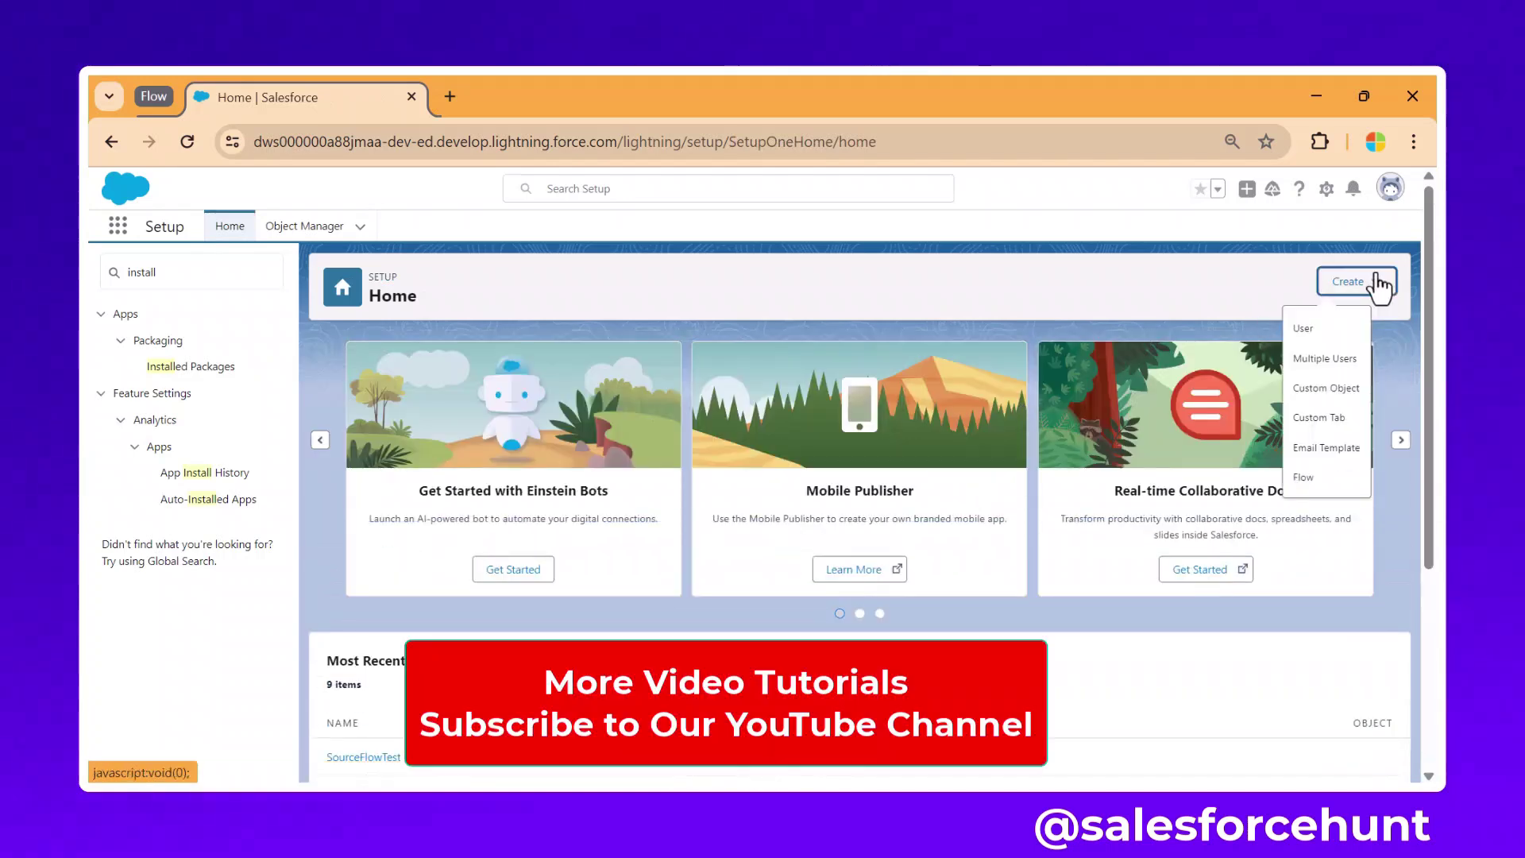
- Create a new flow from scratch with the Screen Flow type
{"action": "left_click", "coordinate": [1303, 477]}
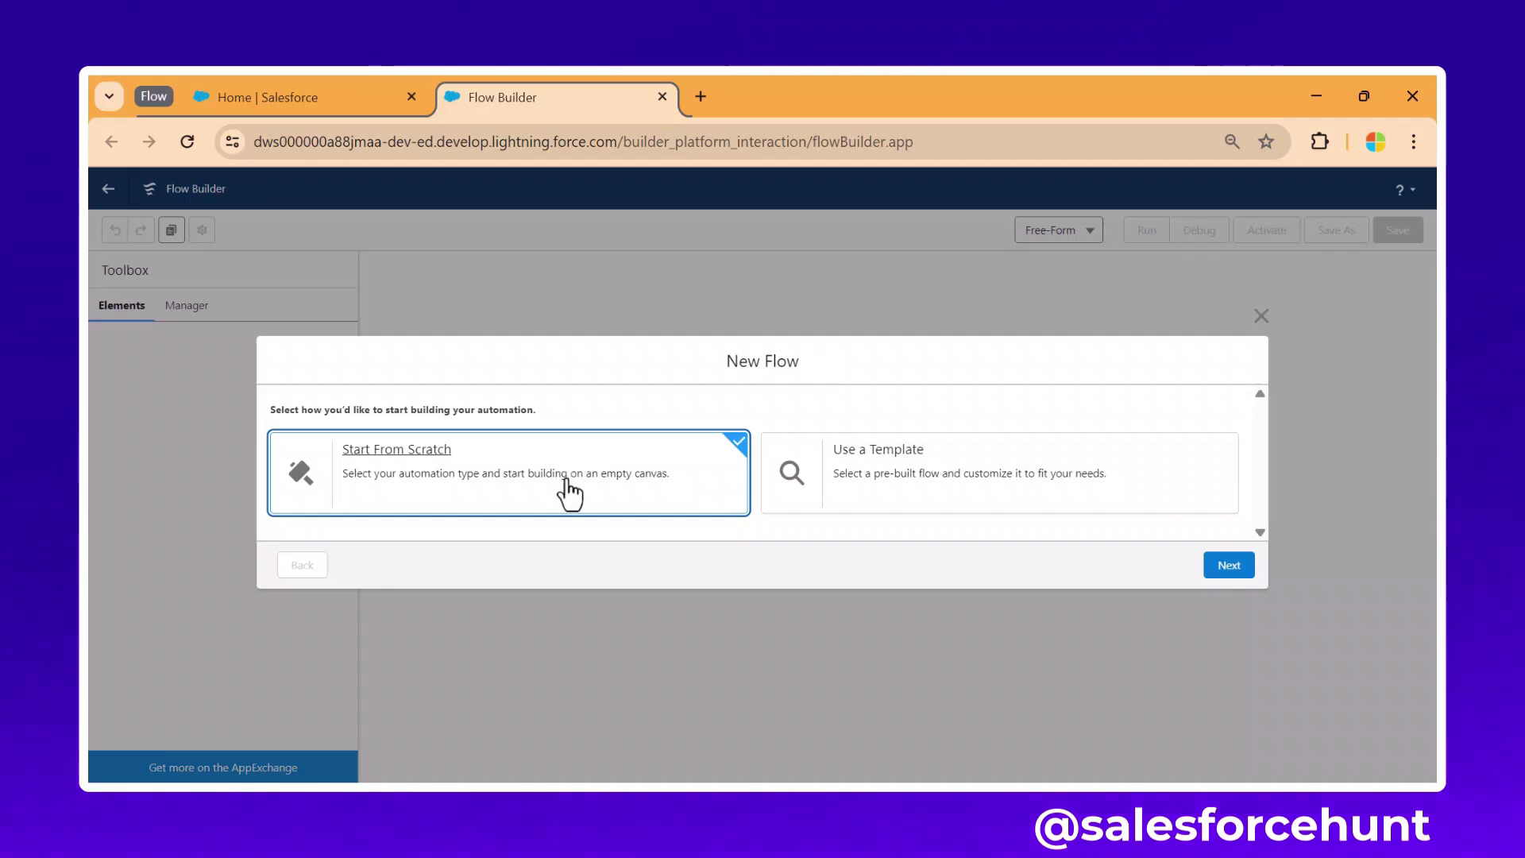
{"action": "left_click", "coordinate": [1236, 569]}
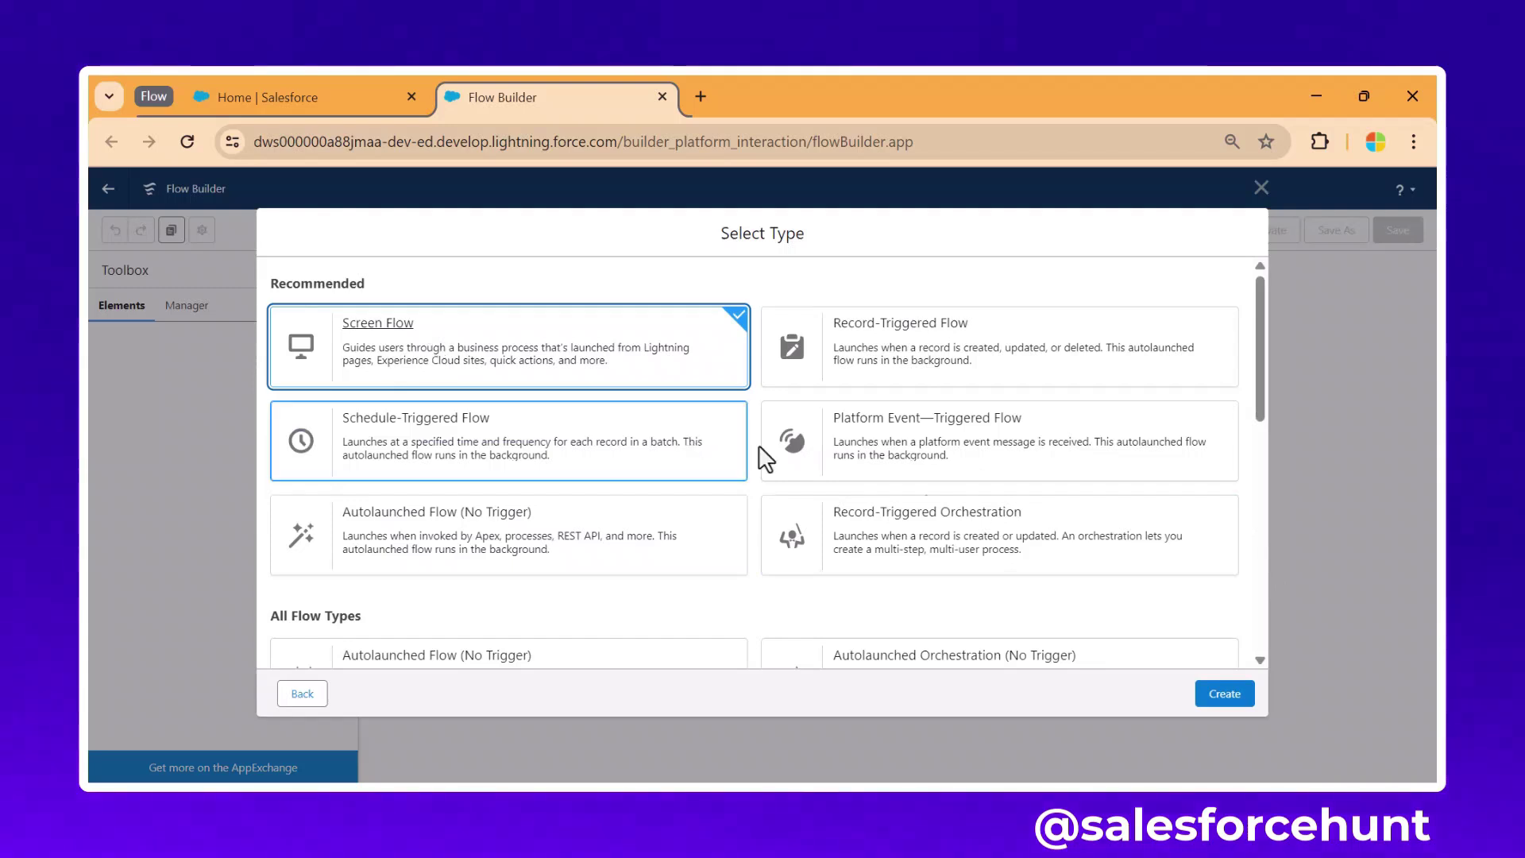
{"action": "left_click", "coordinate": [1213, 703]}
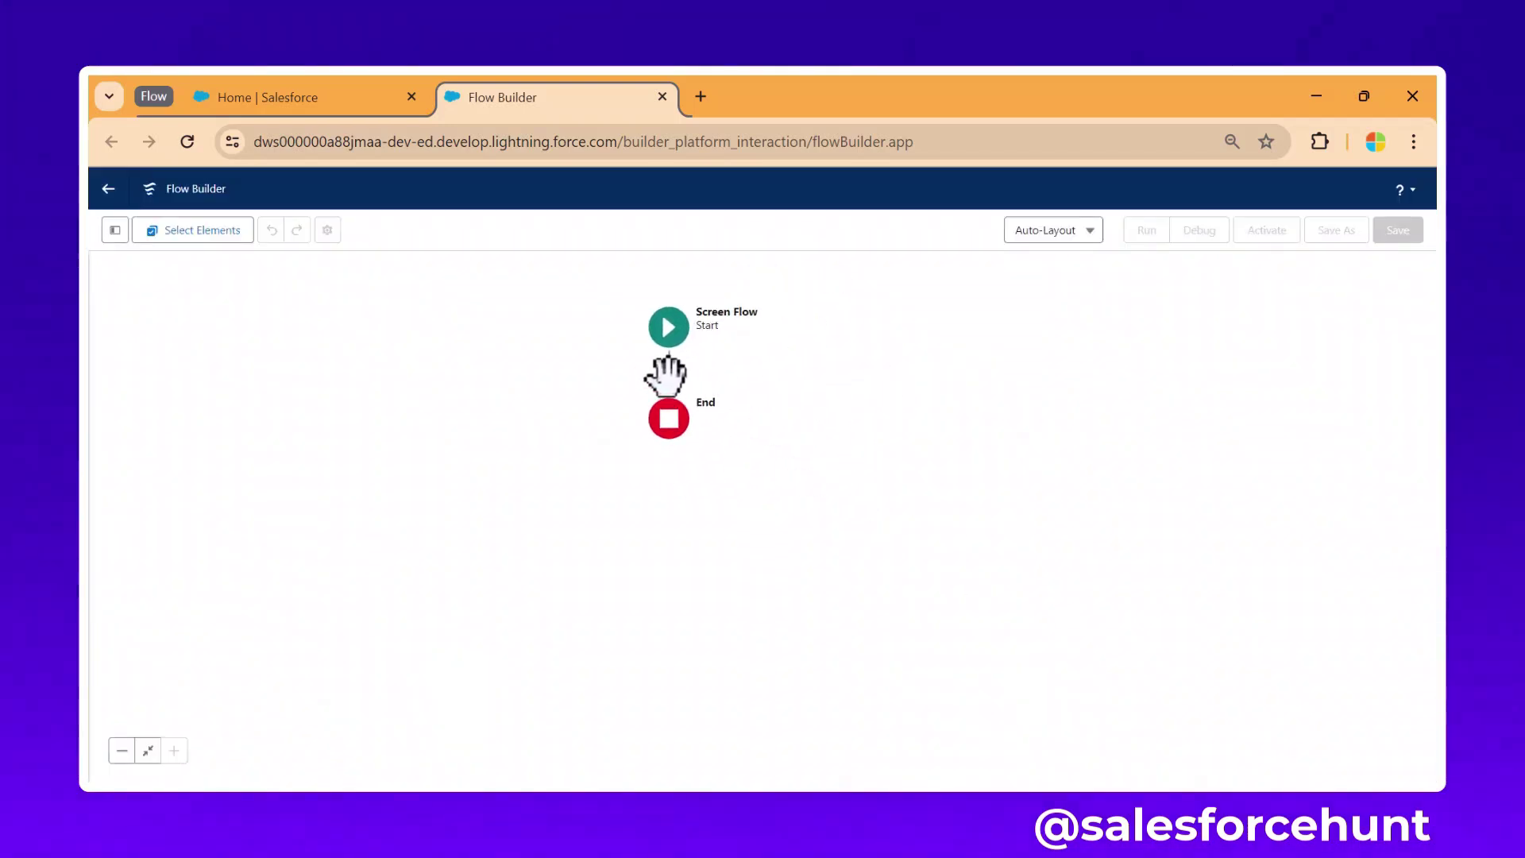
- Add a GetBrowserInformation action after the flow's start and label it Get Client Info
{"action": "left_click", "coordinate": [669, 373]}
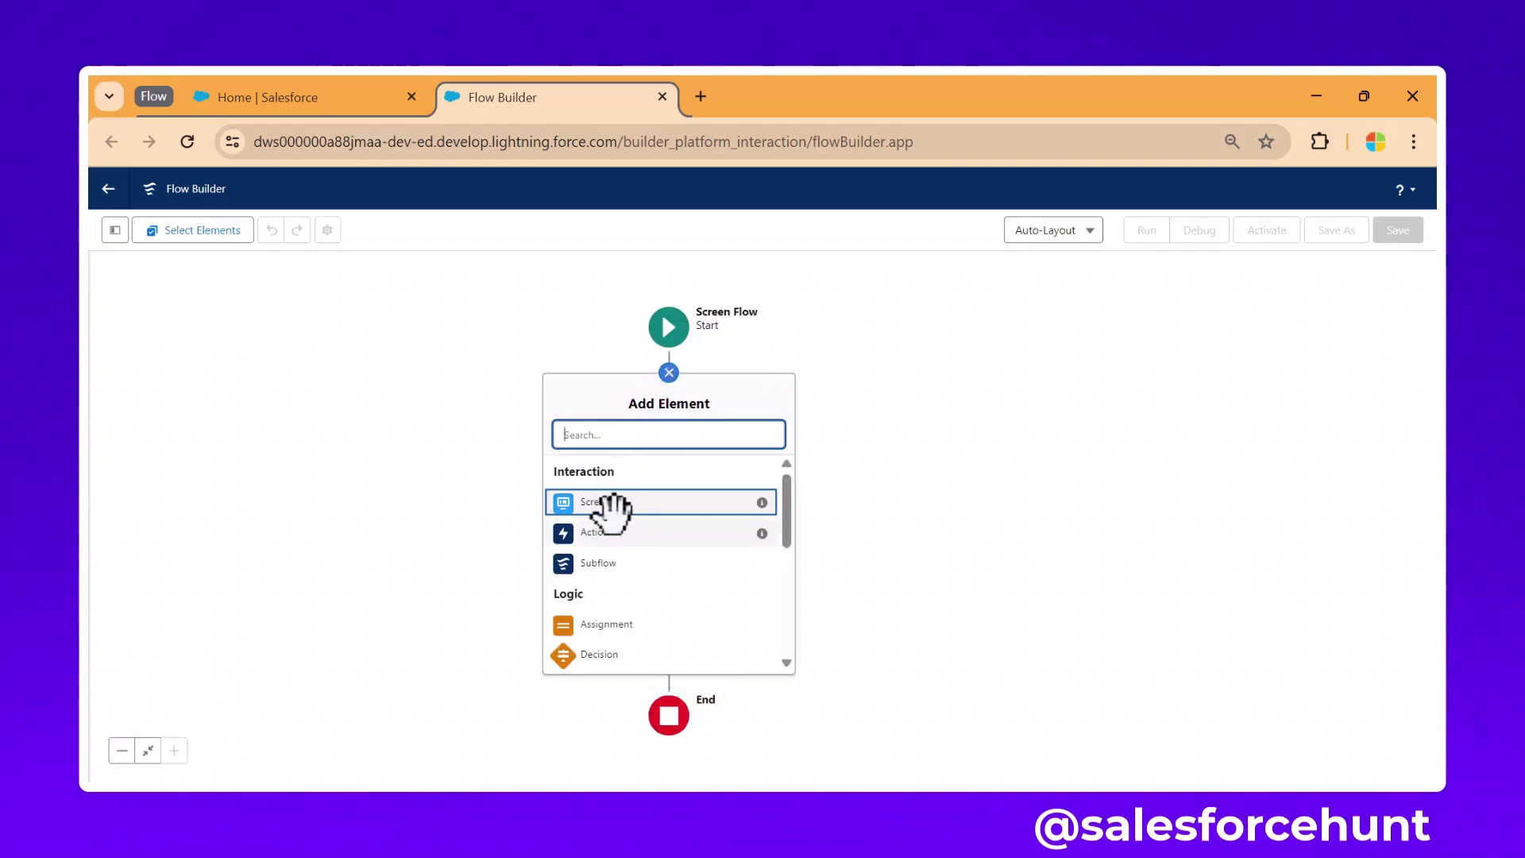
{"action": "left_click", "coordinate": [616, 534]}
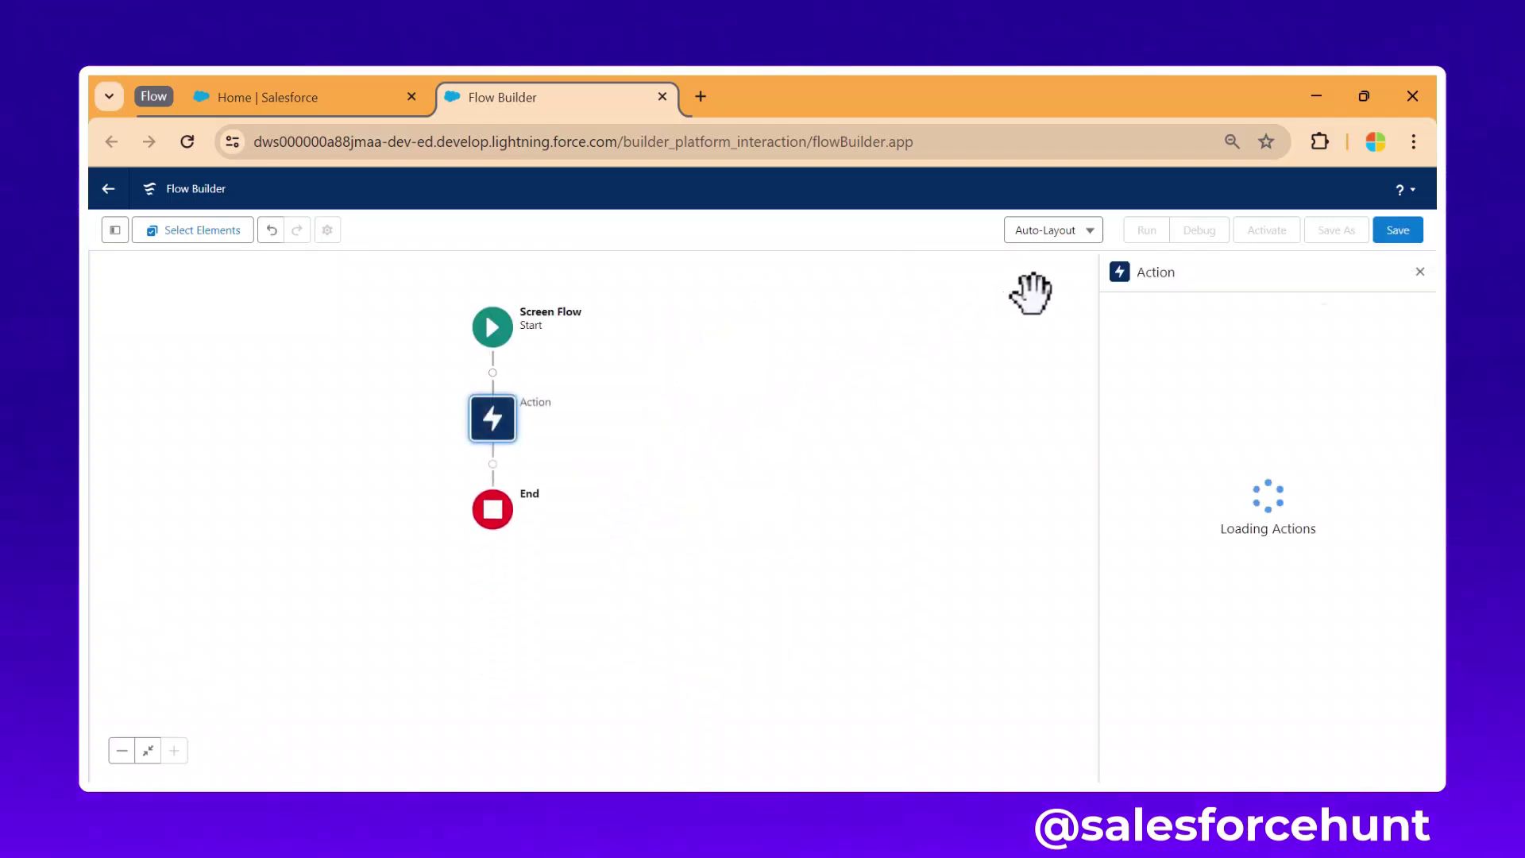
{"action": "left_click", "coordinate": [1206, 357]}
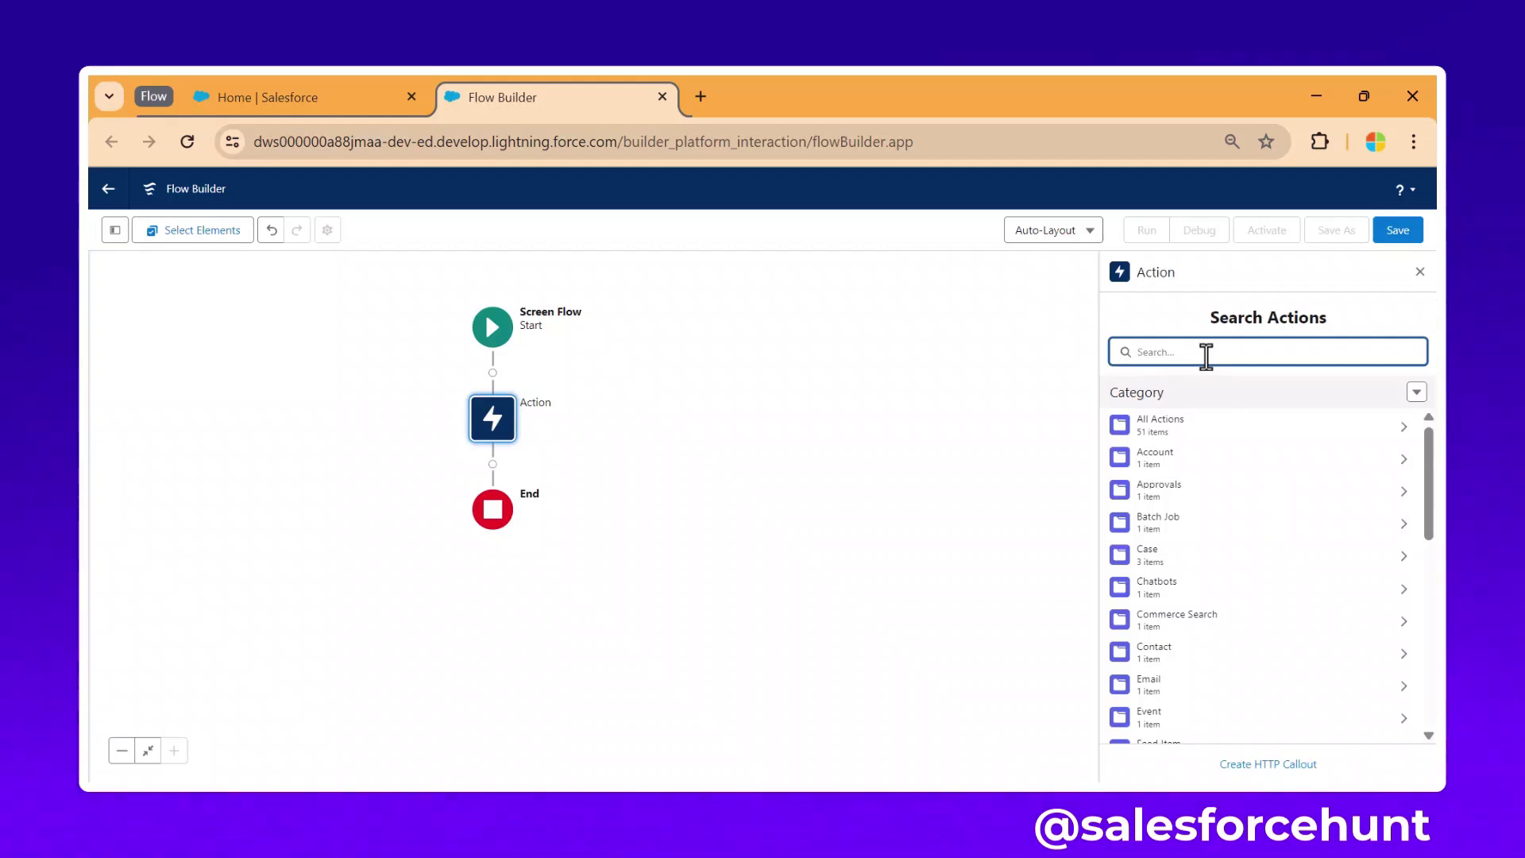
{"action": "type", "text": "get"}
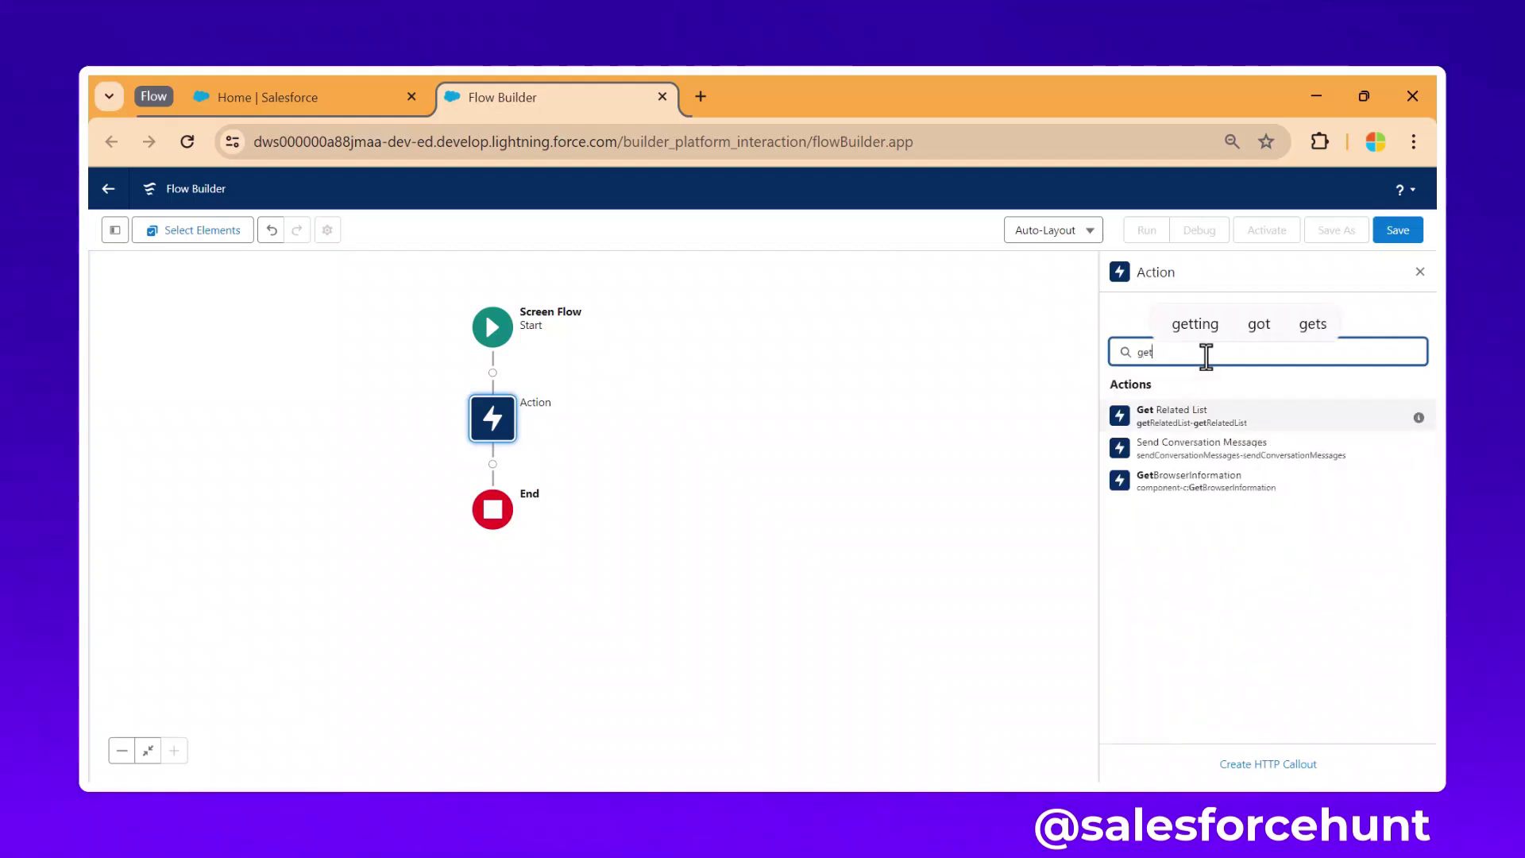
{"action": "left_click", "coordinate": [1197, 486]}
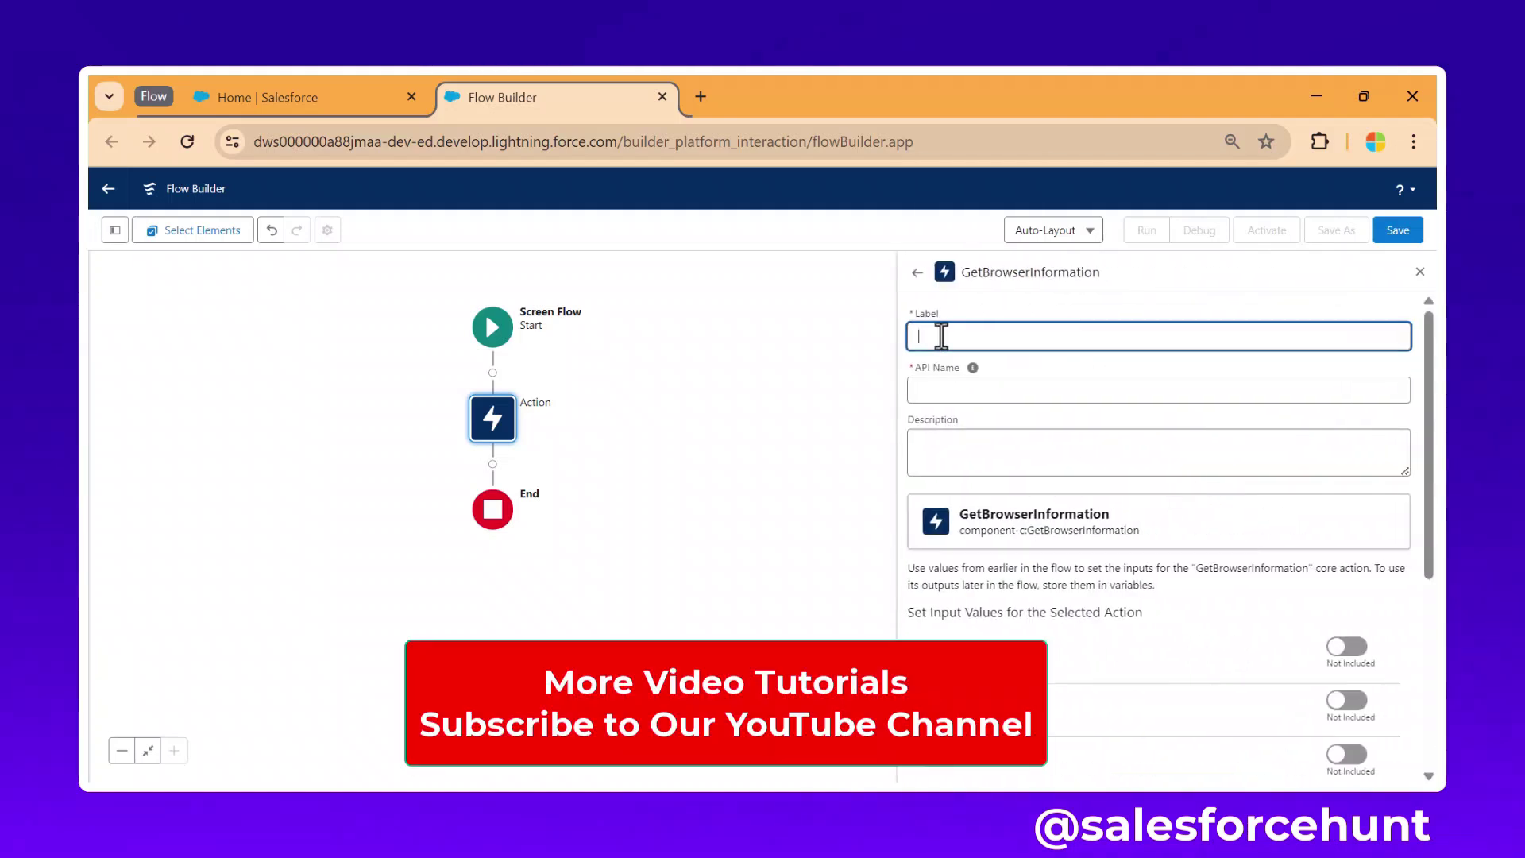
{"action": "type", "text": "Get Clien"}
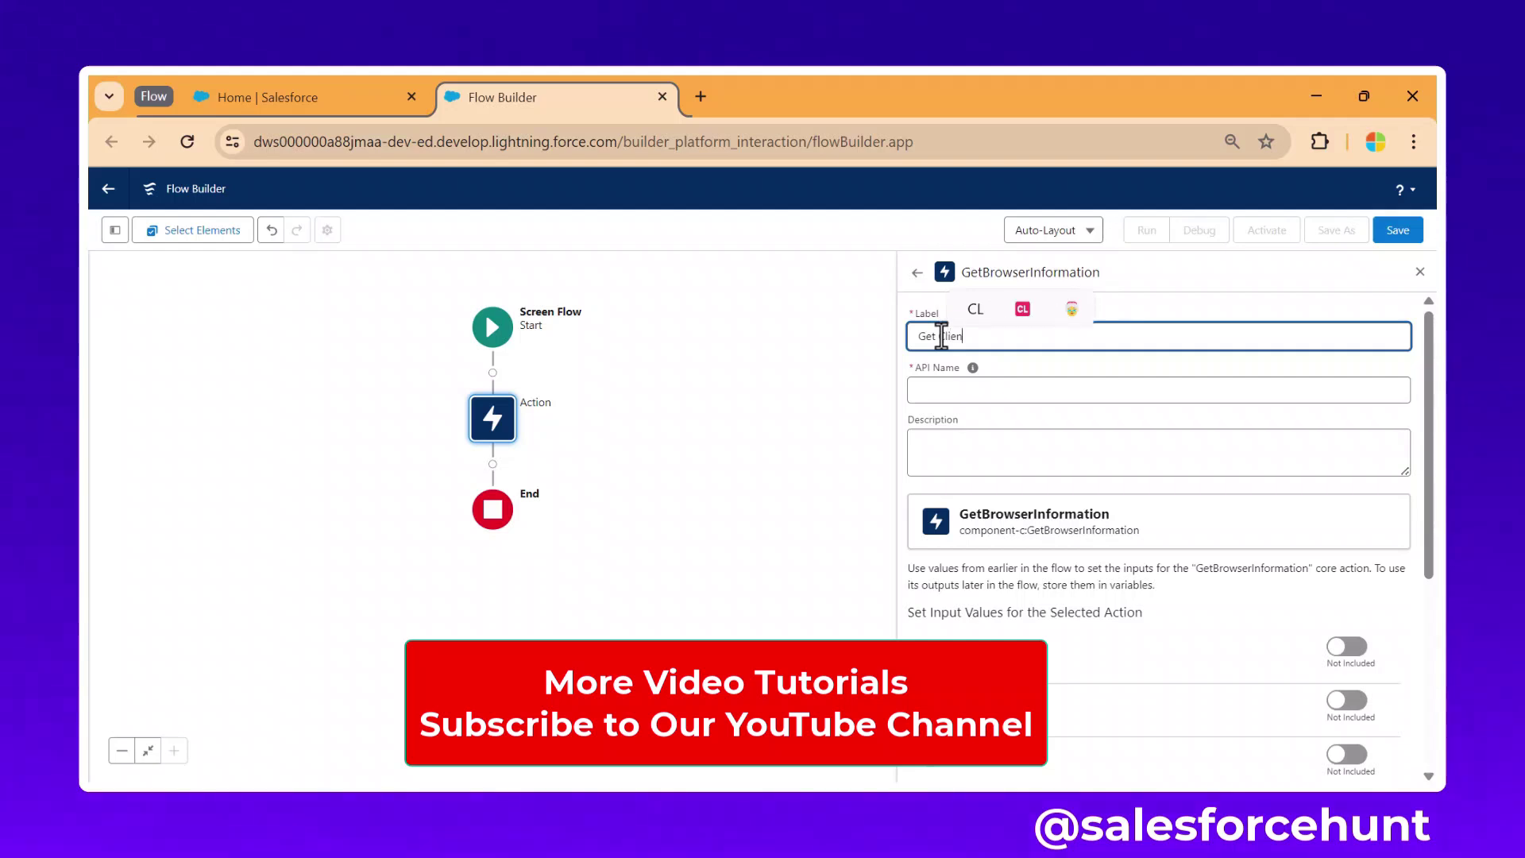
{"action": "type", "text": "t Info"}
{"action": "key", "text": "Tab"}
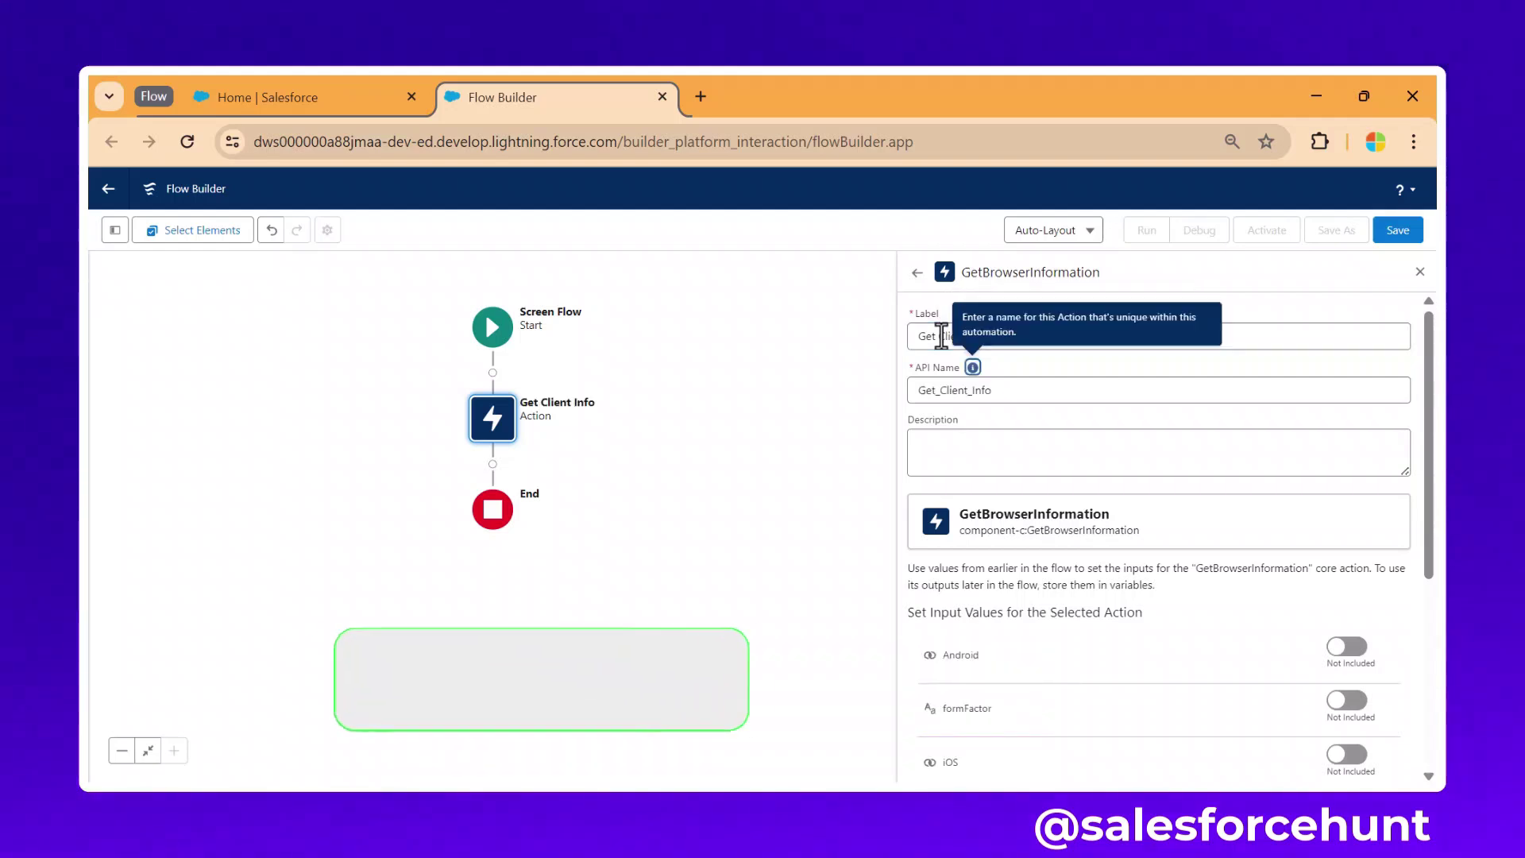
- Enable manual variable assignment in the Get Client Info action's advanced options
{"action": "scroll", "coordinate": [1065, 515], "scroll_direction": "down", "scroll_amount": 3}
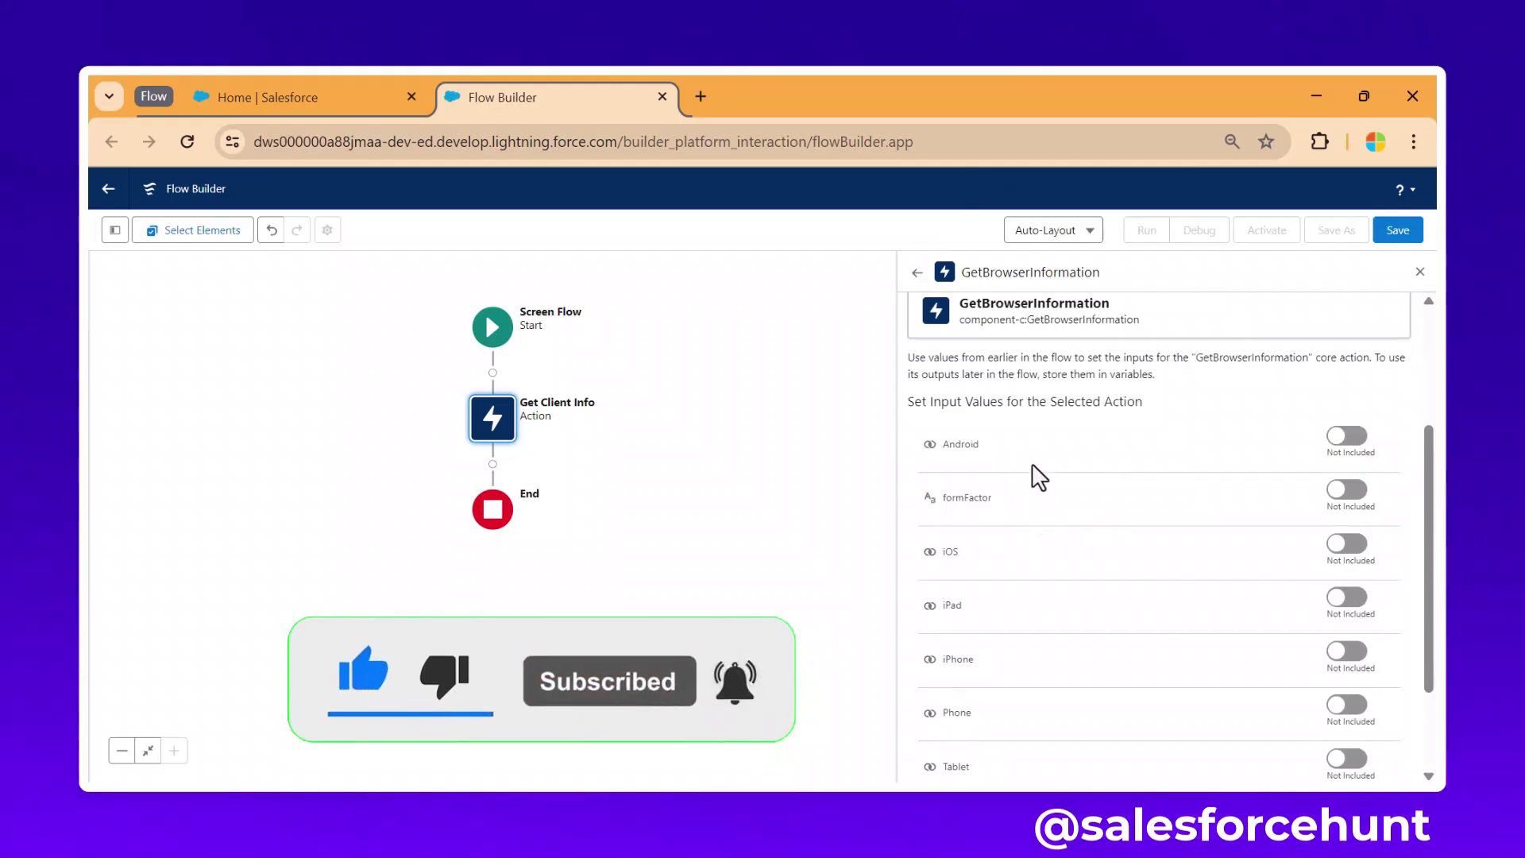
{"action": "scroll", "coordinate": [1248, 612], "scroll_direction": "down", "scroll_amount": 2}
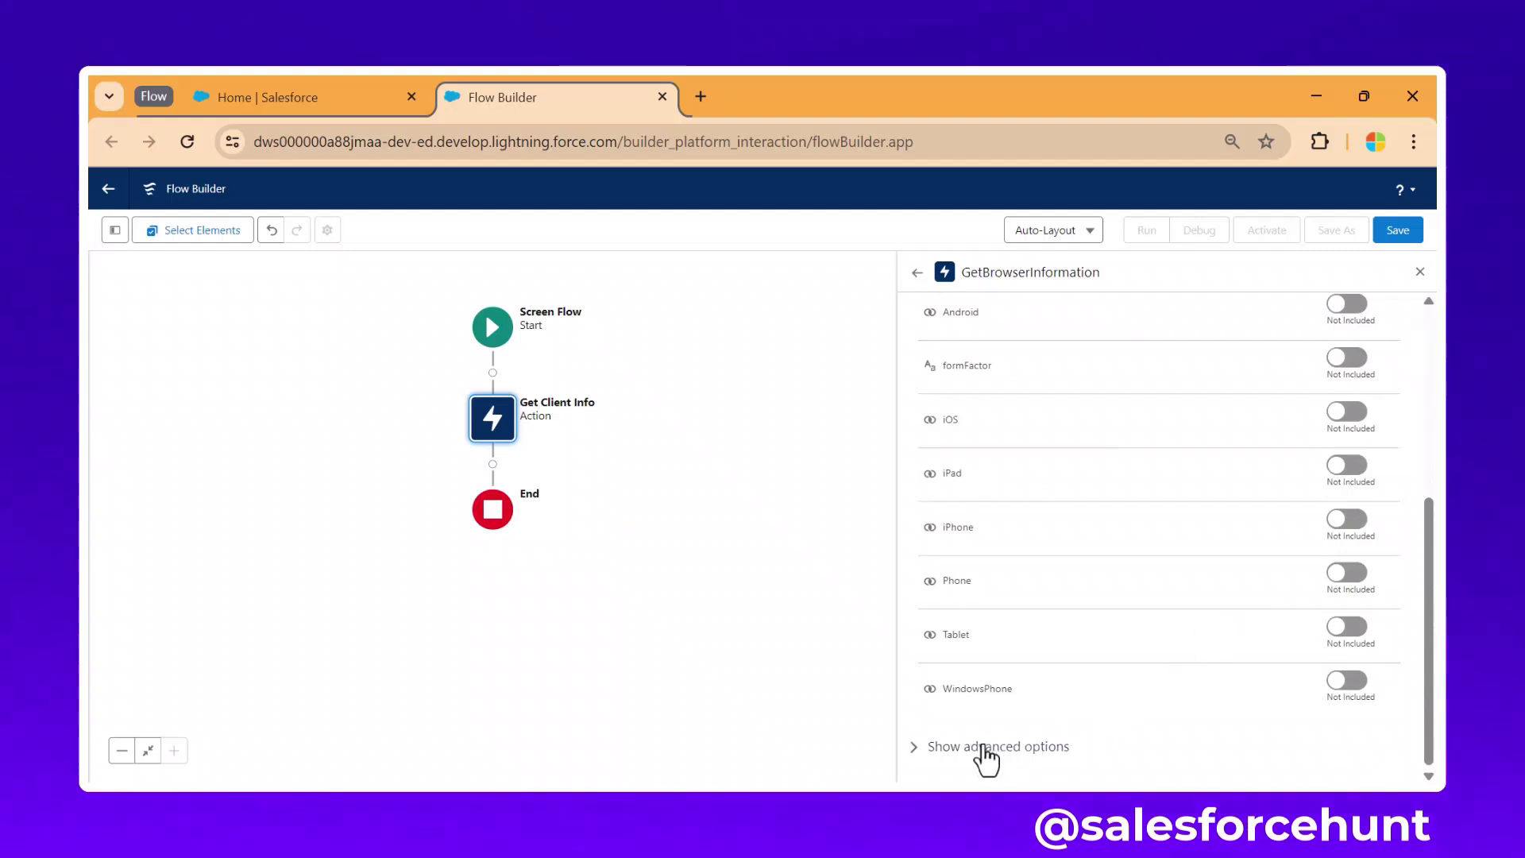
{"action": "left_click", "coordinate": [915, 750]}
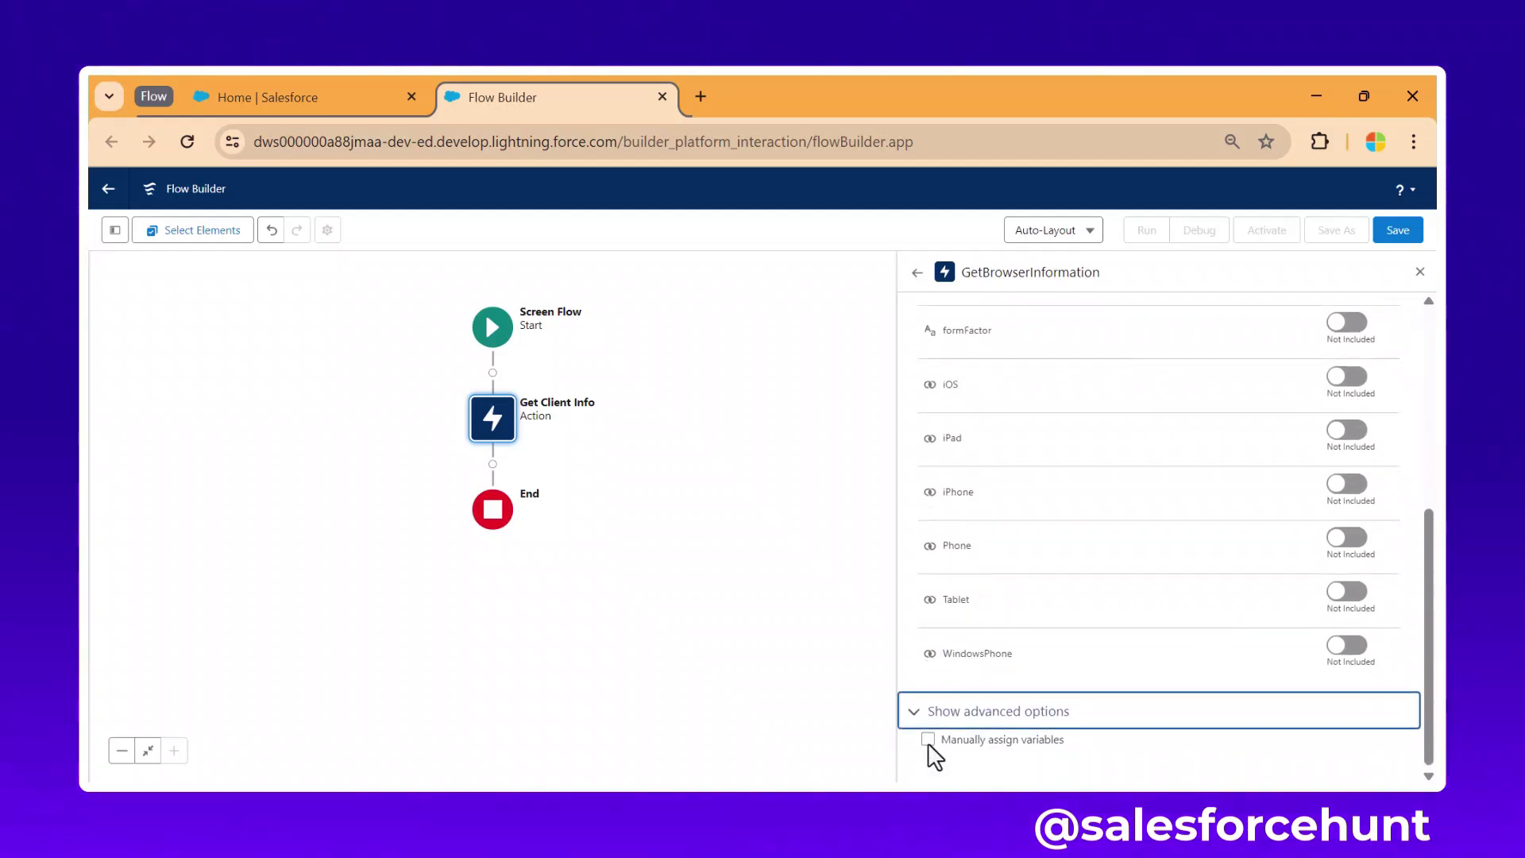
{"action": "left_click", "coordinate": [929, 741]}
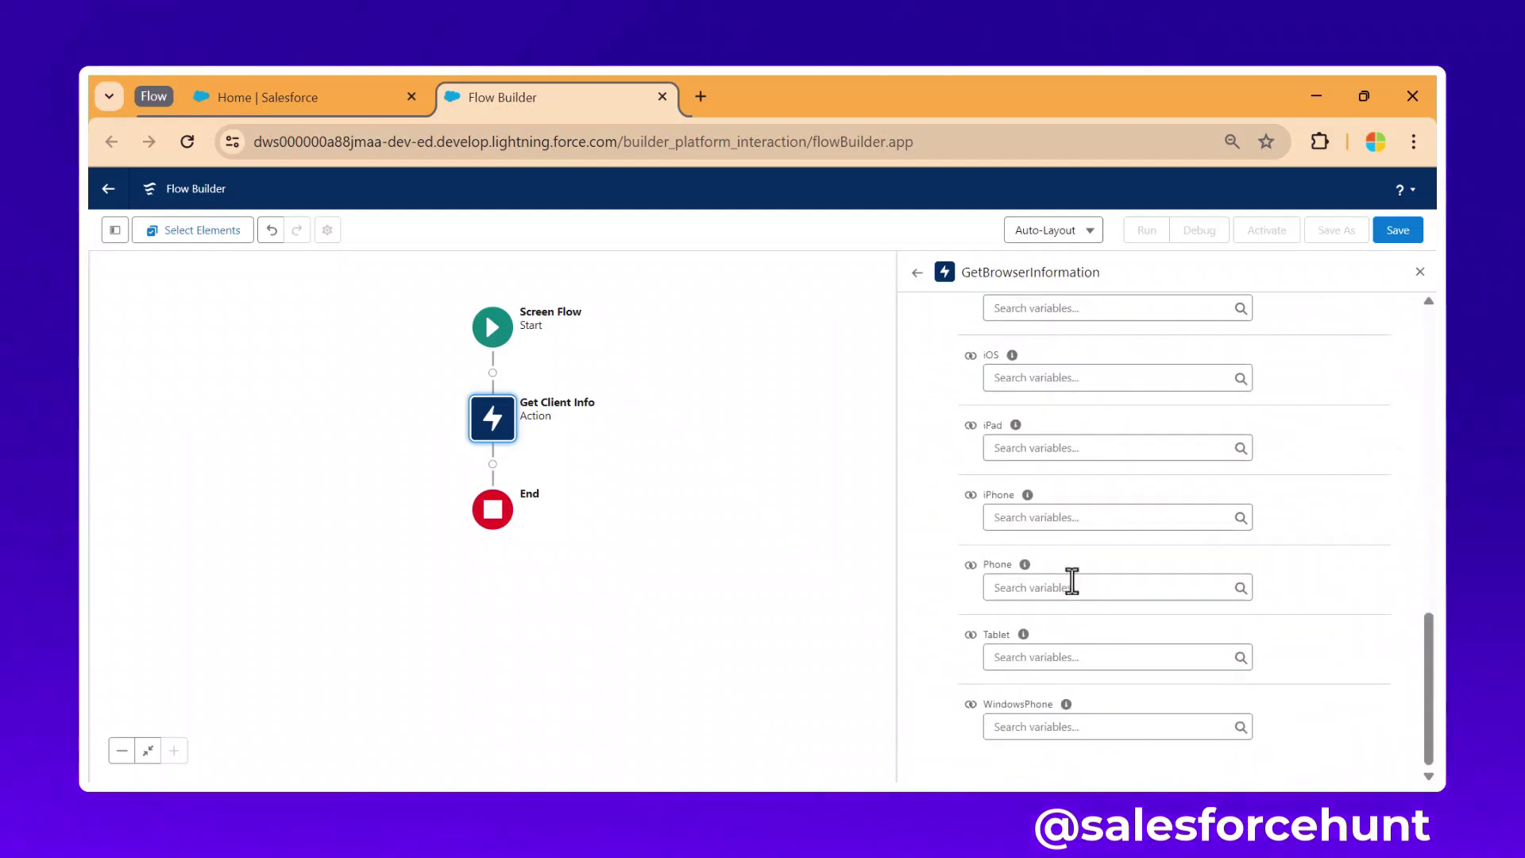
- Review the Get Client Info action's output values and include its formFactor input value
{"action": "scroll", "coordinate": [1029, 474], "scroll_direction": "up", "scroll_amount": 3}
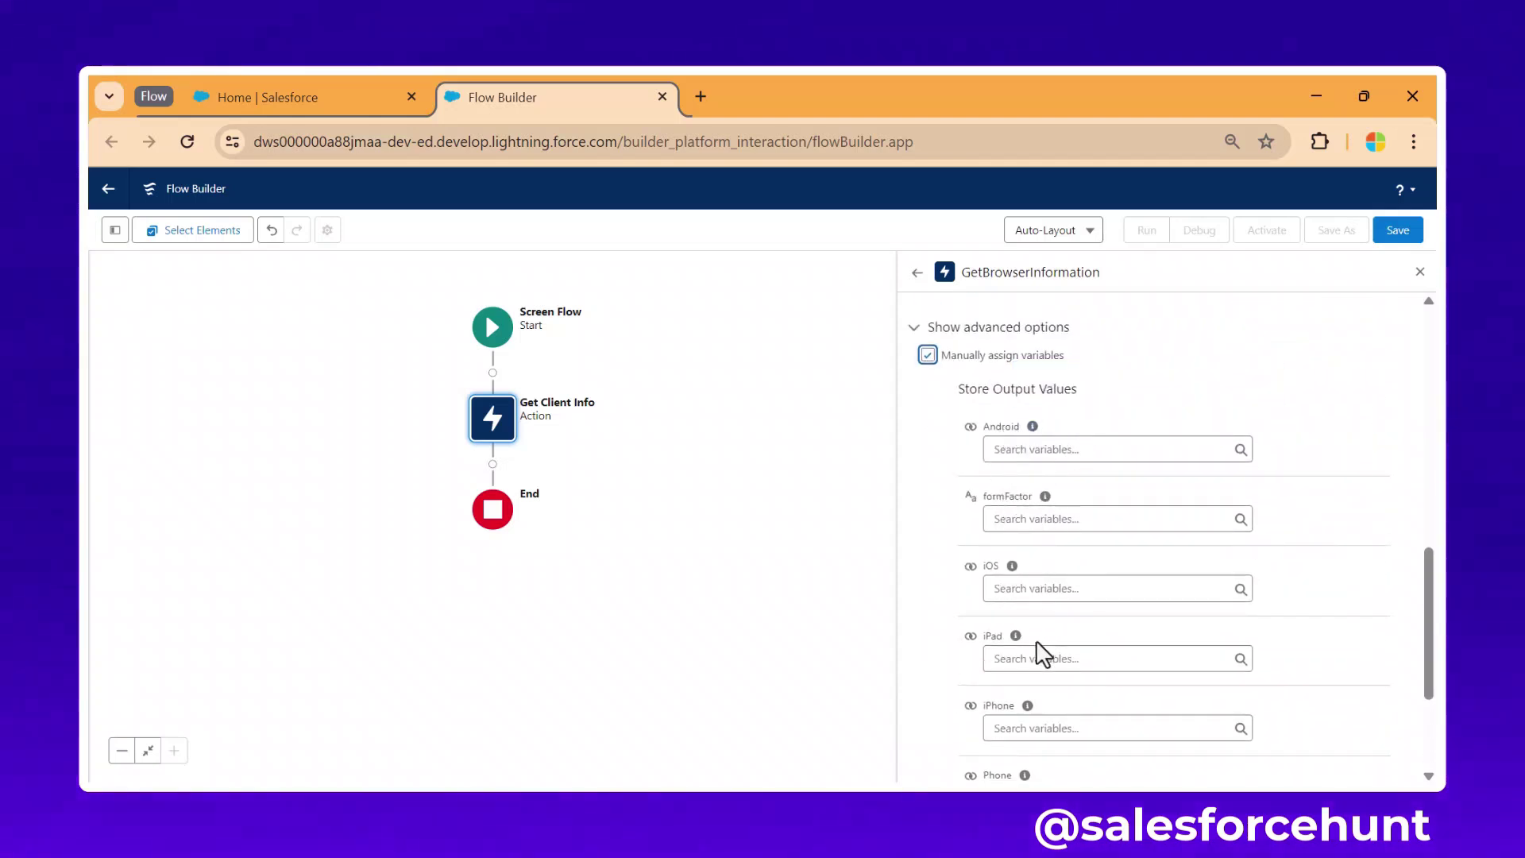
{"action": "scroll", "coordinate": [1041, 635], "scroll_direction": "down", "scroll_amount": 3}
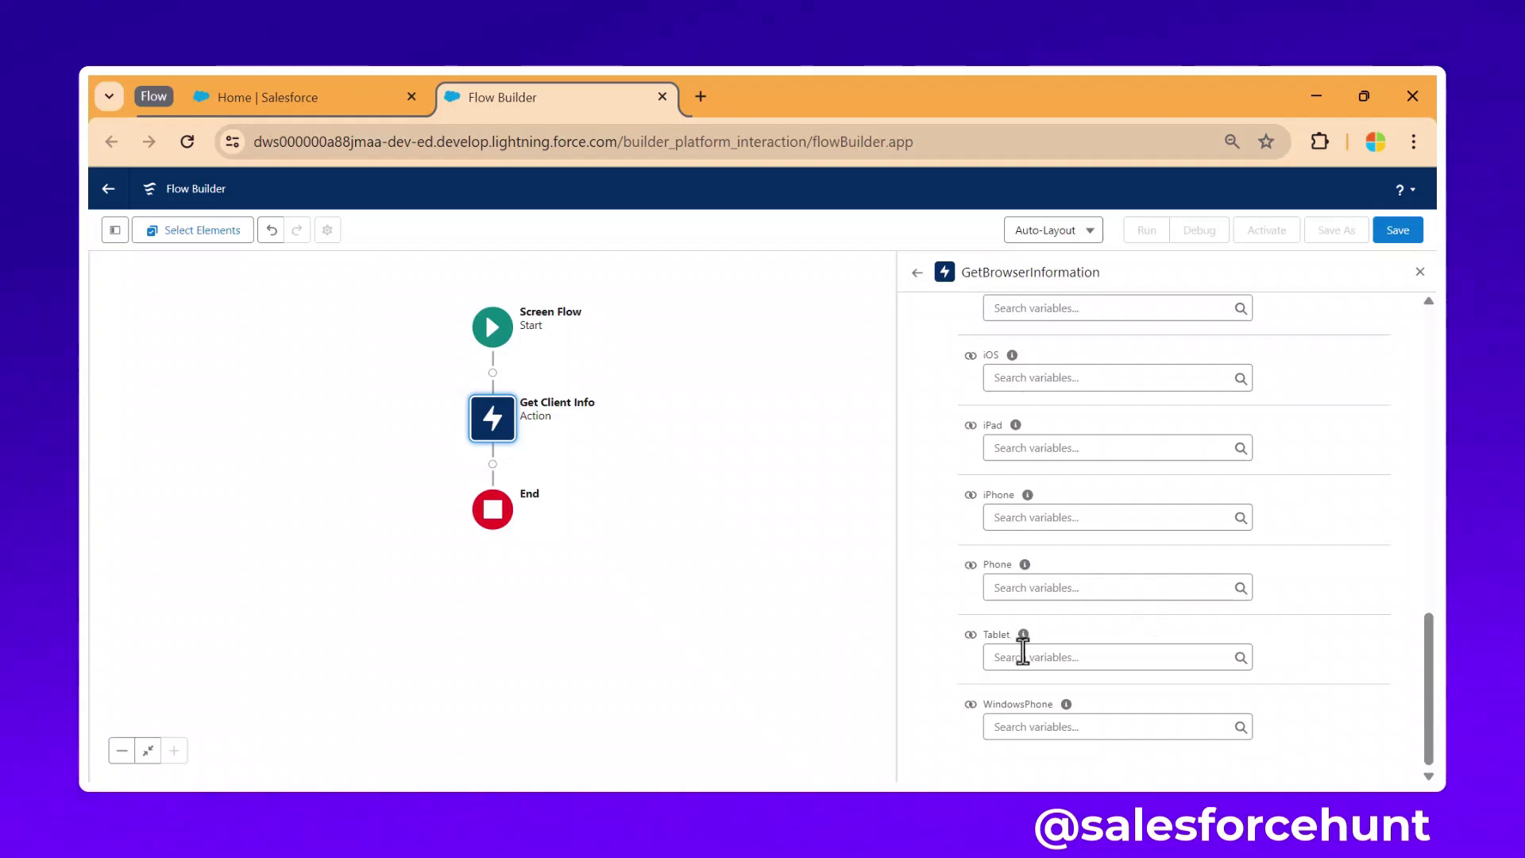
{"action": "scroll", "coordinate": [1115, 627], "scroll_direction": "up", "scroll_amount": 10}
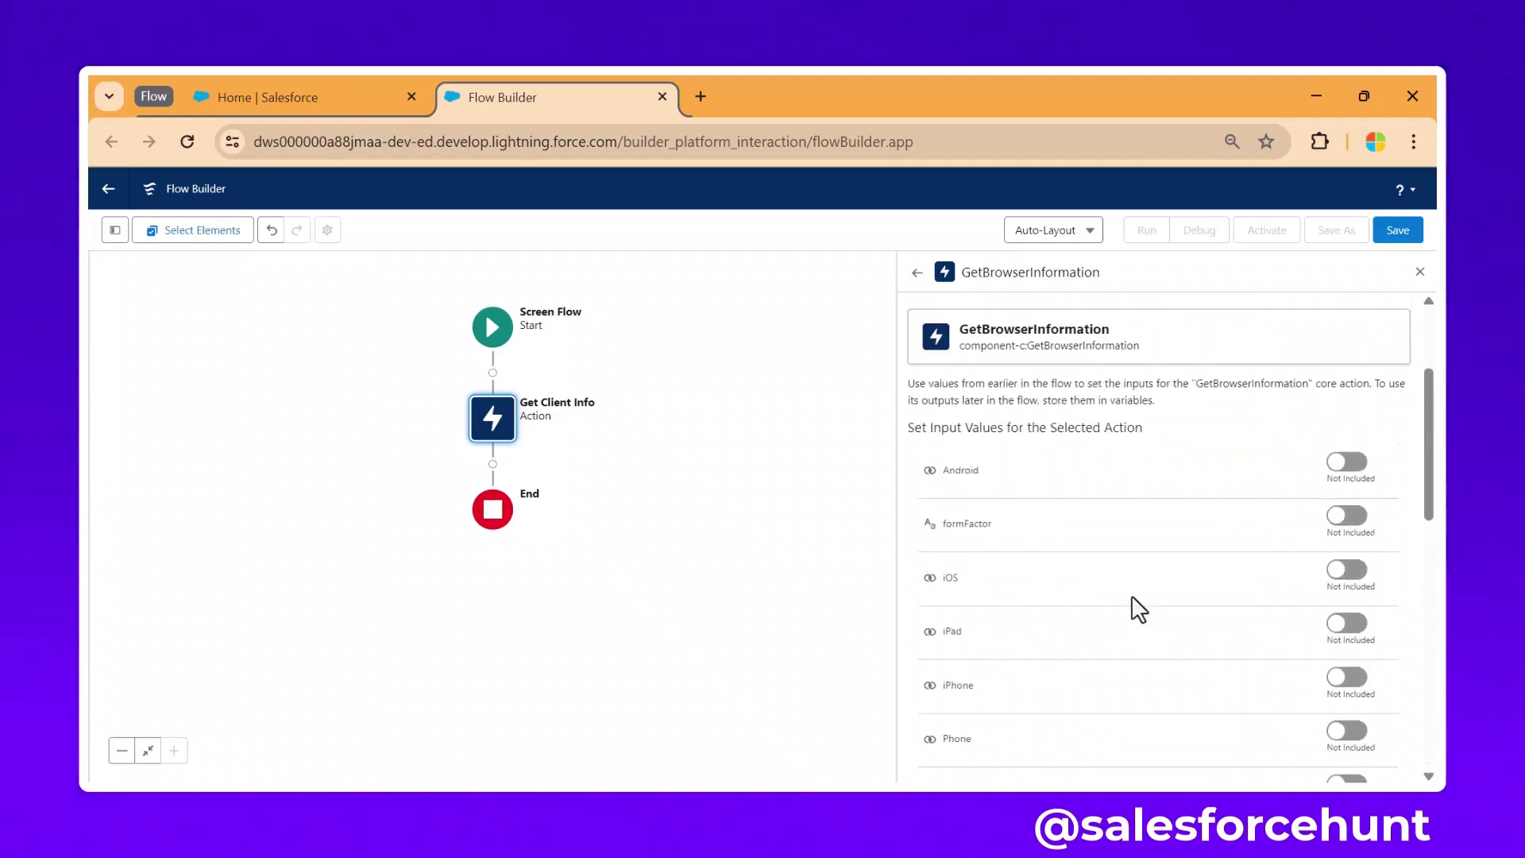
{"action": "left_click", "coordinate": [1348, 570]}
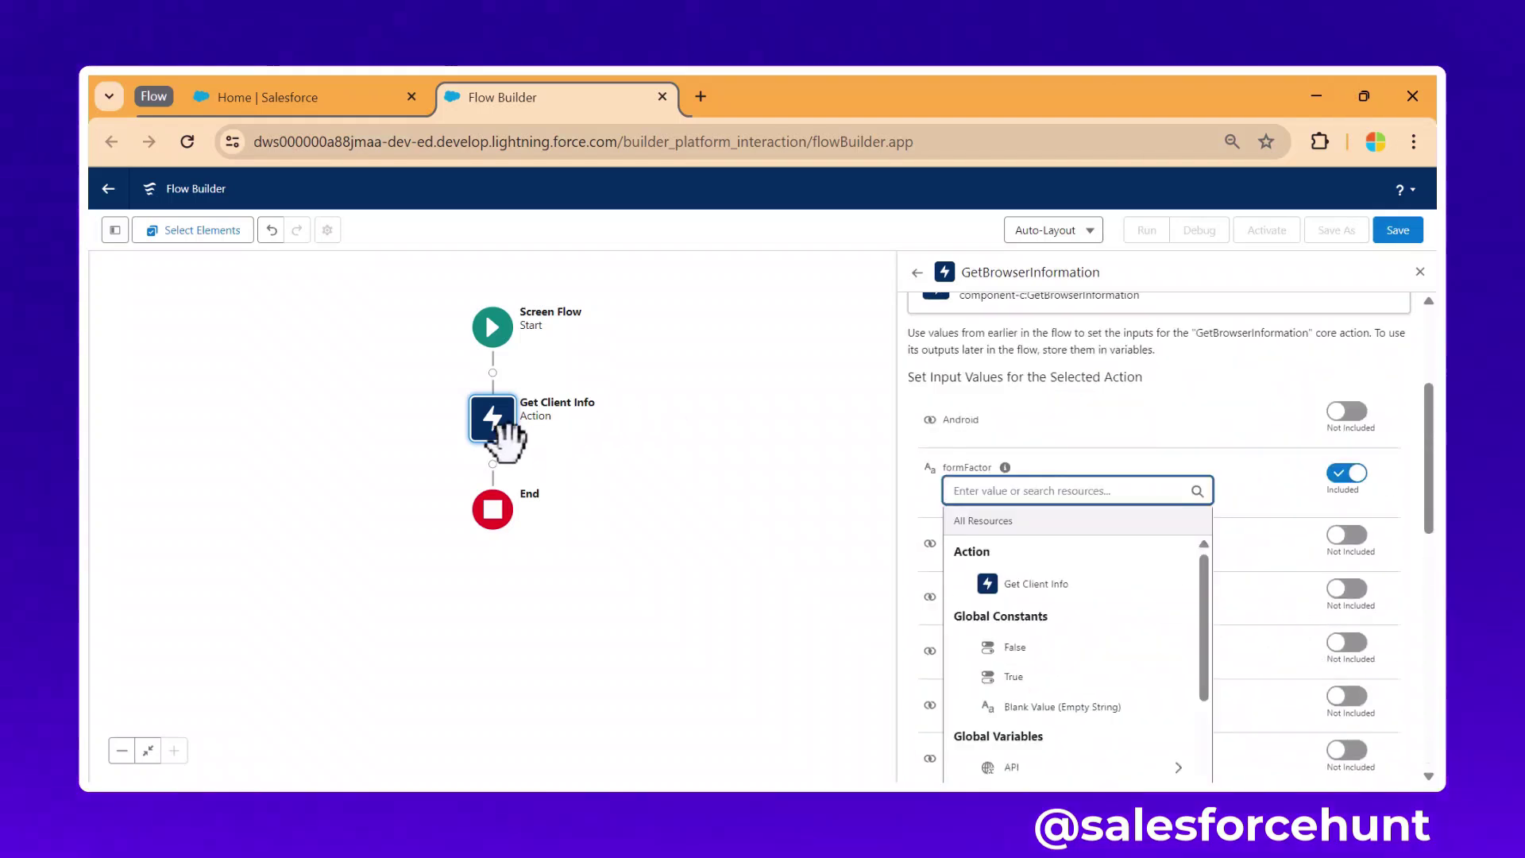
- Add a screen element after the Get Client Info action and label it Form Factor
{"action": "left_click", "coordinate": [492, 464]}
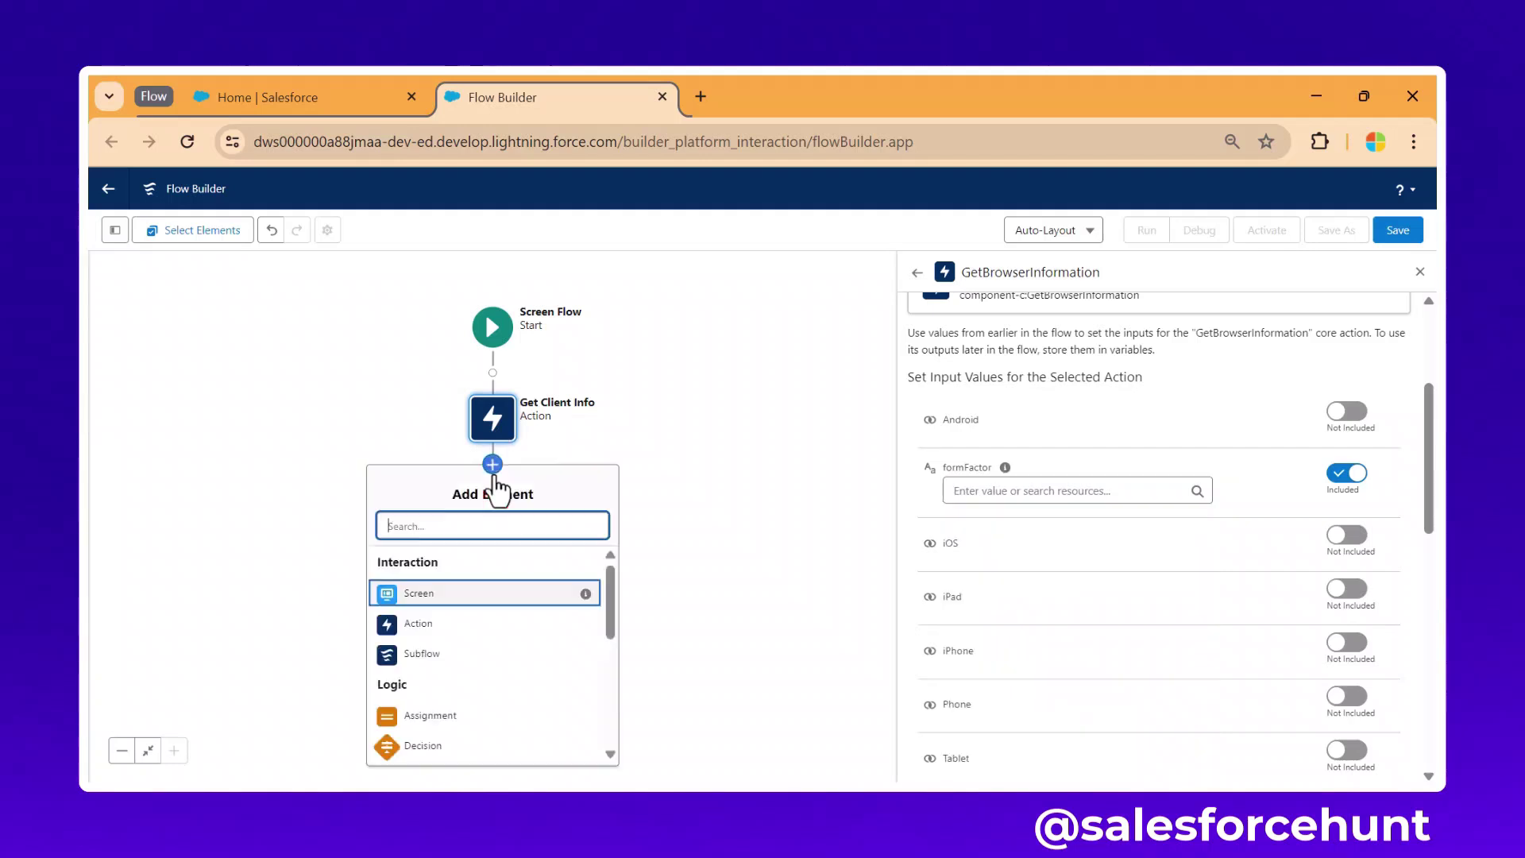
{"action": "left_click", "coordinate": [429, 596]}
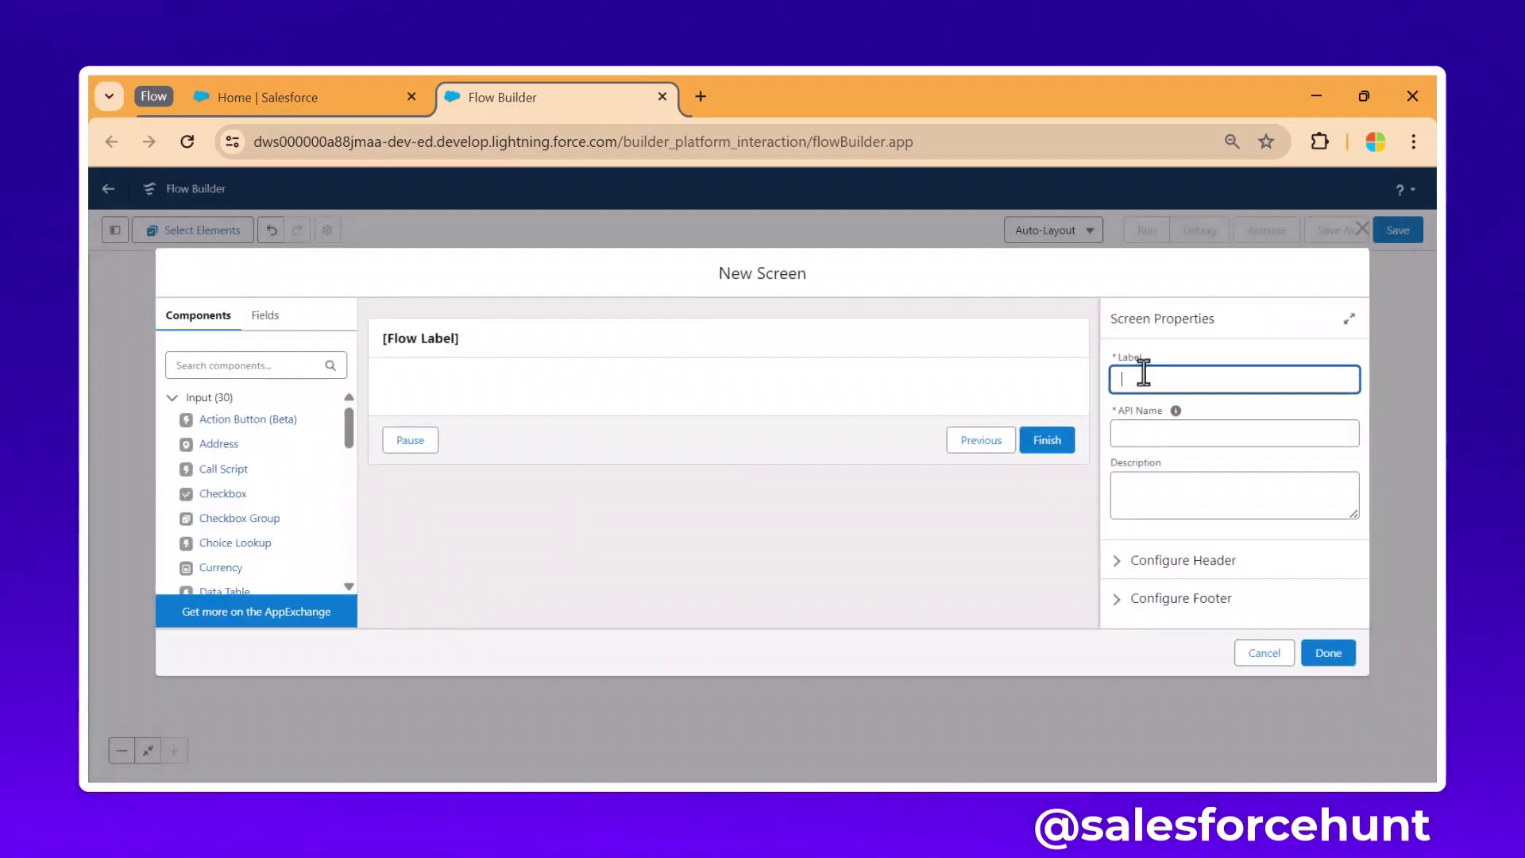
{"action": "type", "text": "For"}
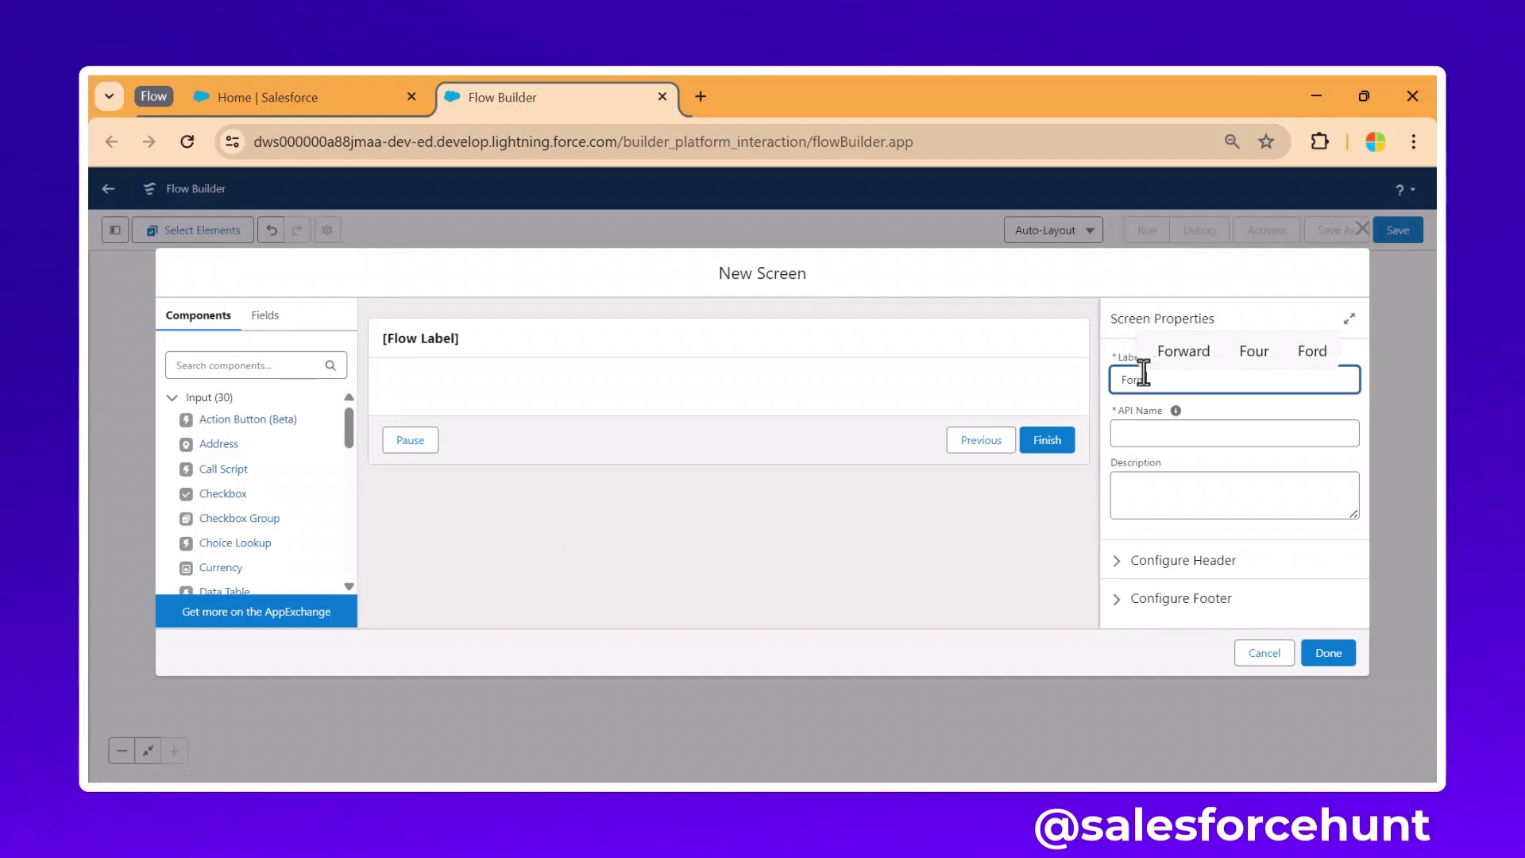
{"action": "type", "text": "m Factor"}
{"action": "key", "text": "Tab"}
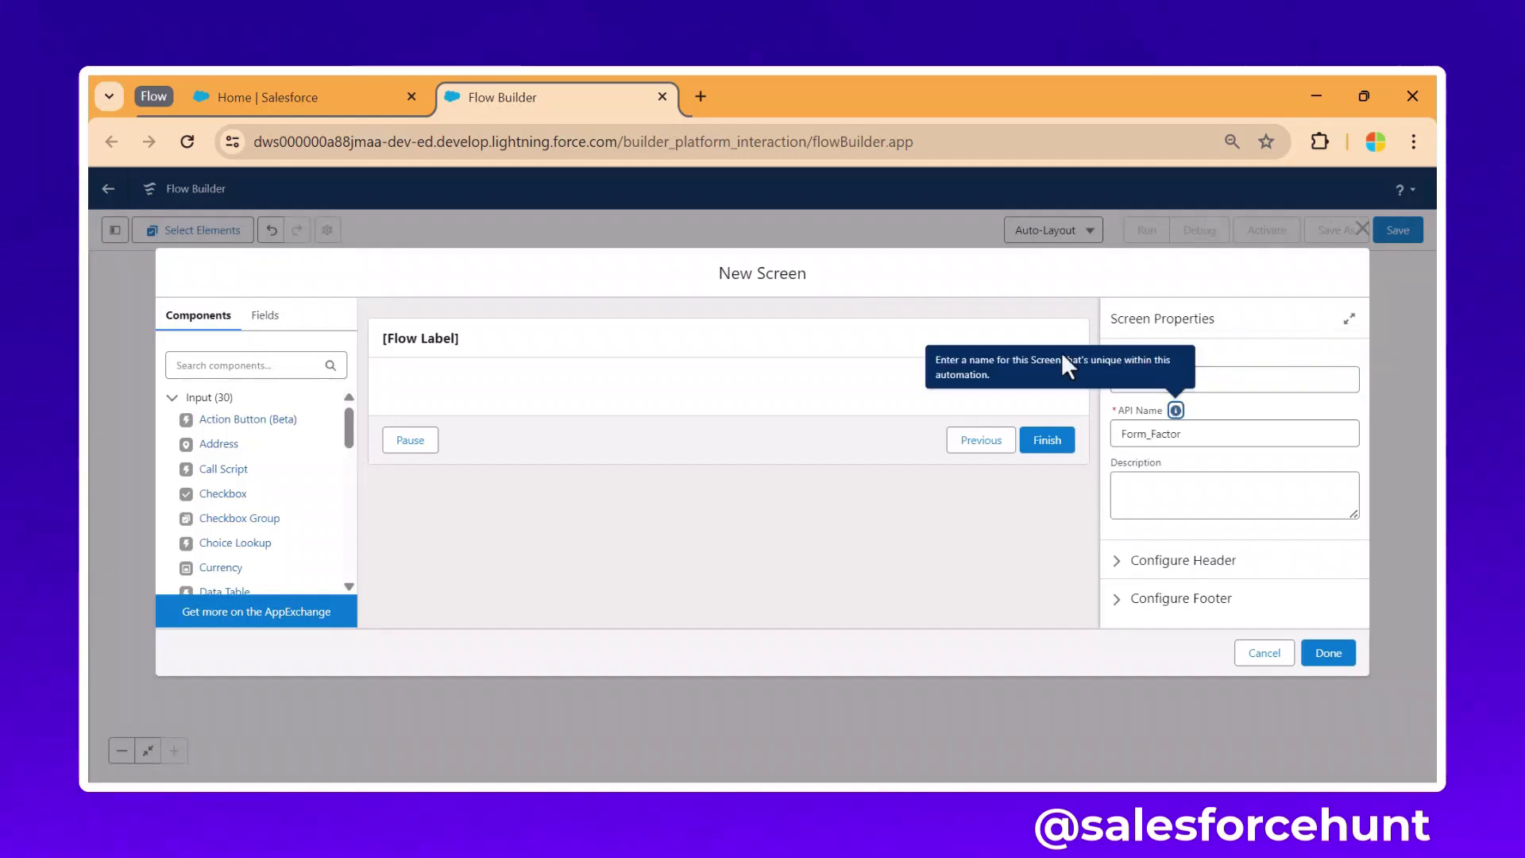
- Place a Display Text component with the API name result on the Form Factor screen and finish the screen
{"action": "left_click", "coordinate": [253, 355]}
{"action": "type", "text": "dis"}
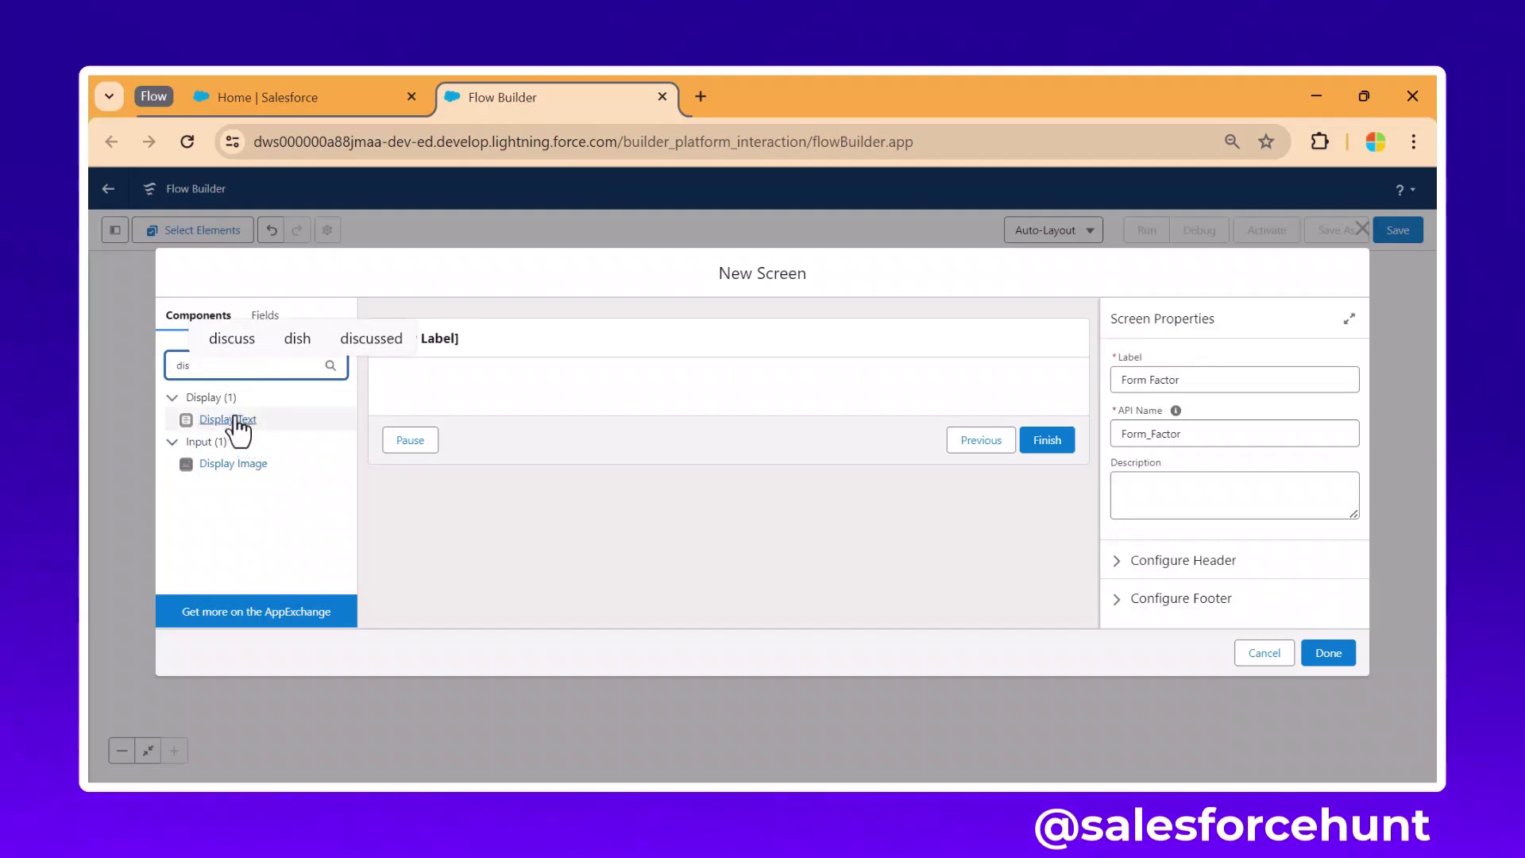
{"action": "left_click_drag", "start_coordinate": [231, 422], "coordinate": [425, 385]}
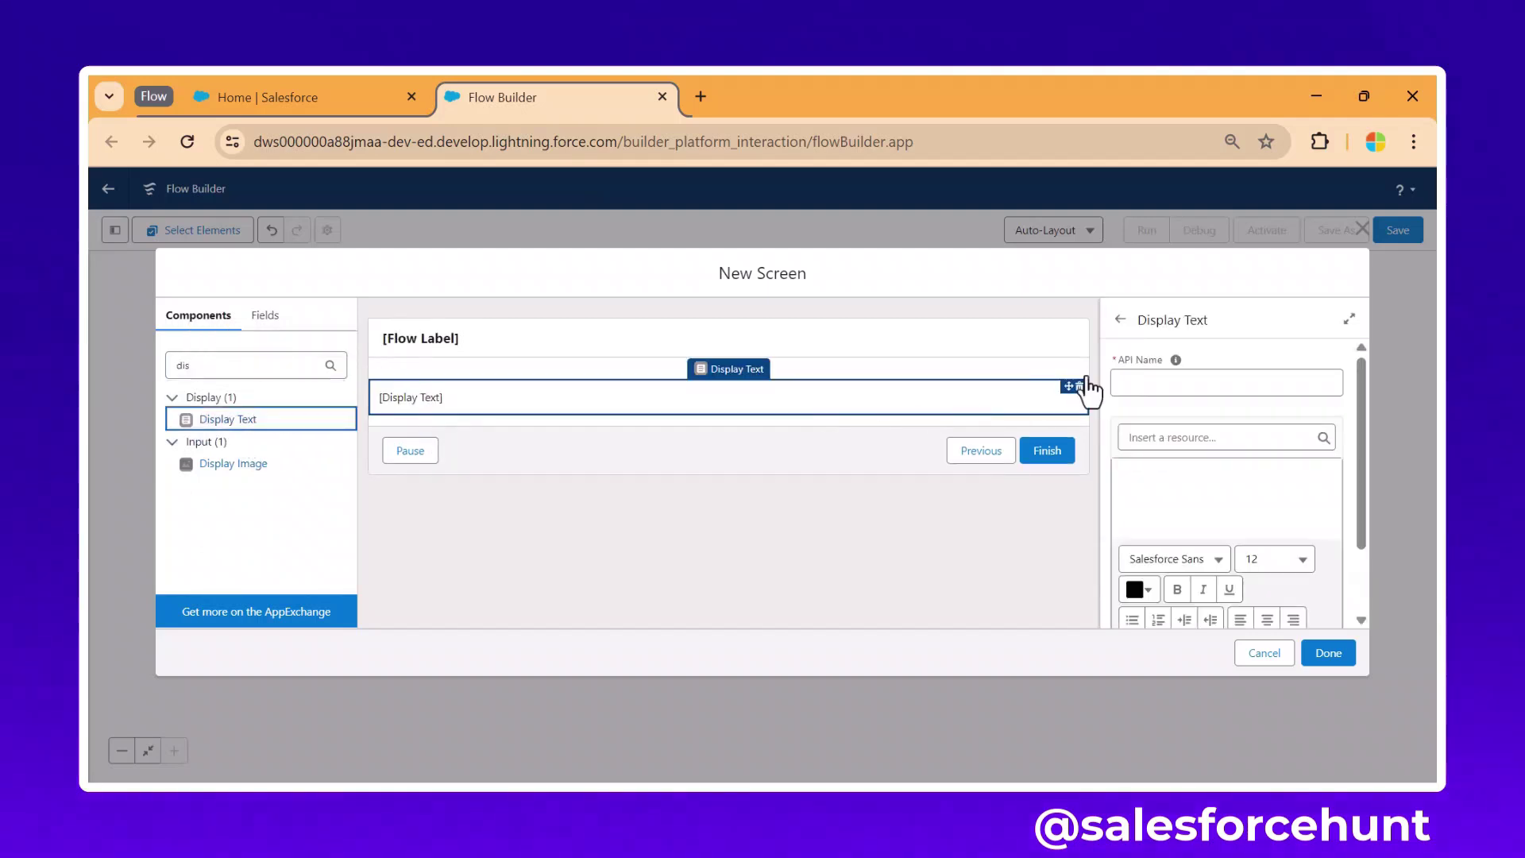
{"action": "left_click", "coordinate": [1142, 382]}
{"action": "type", "text": "result"}
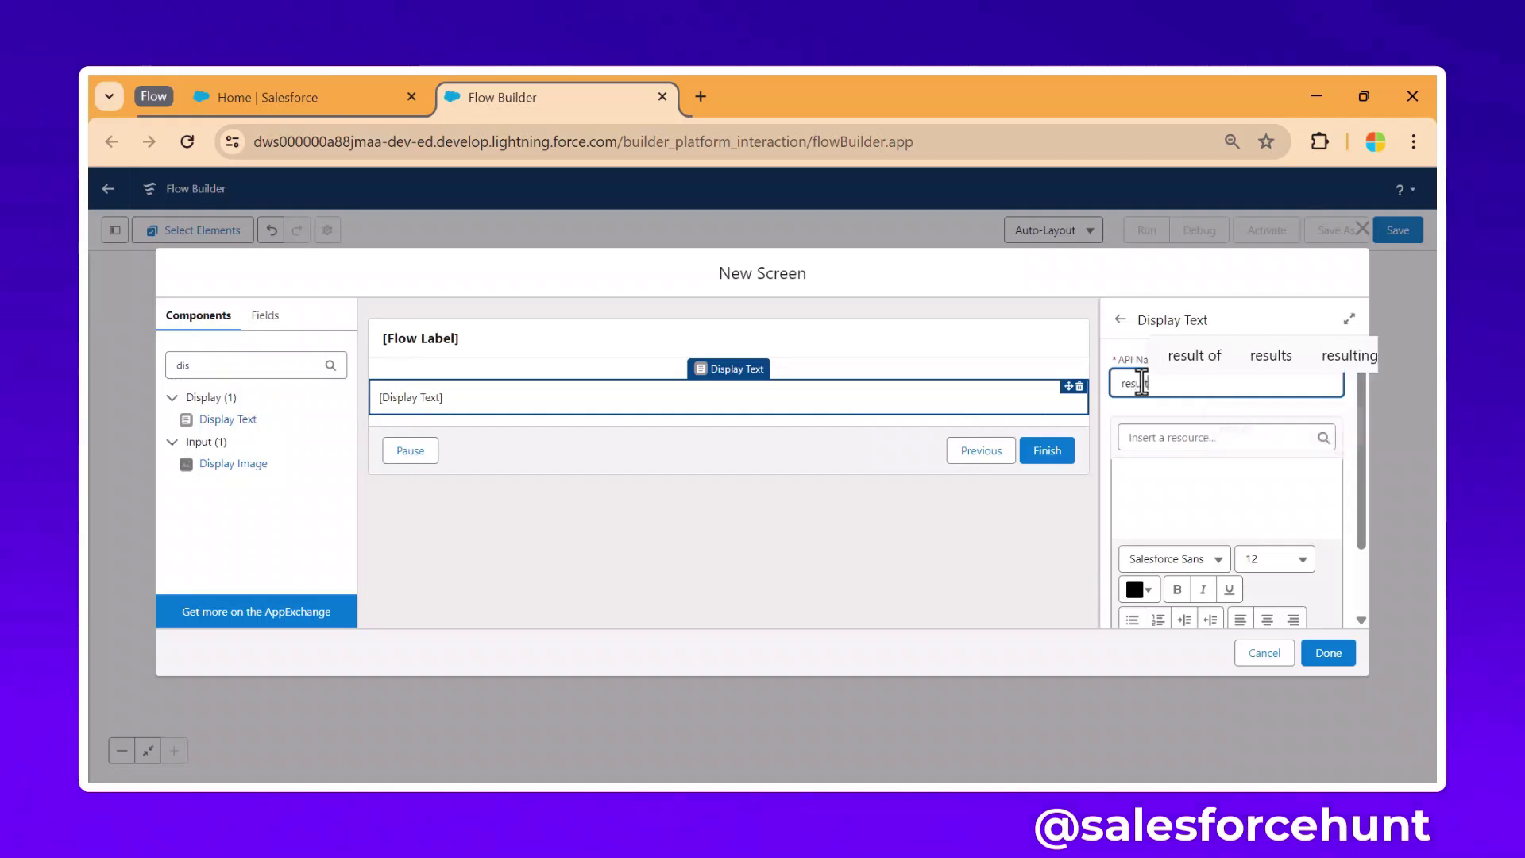
{"action": "key", "text": "Tab"}
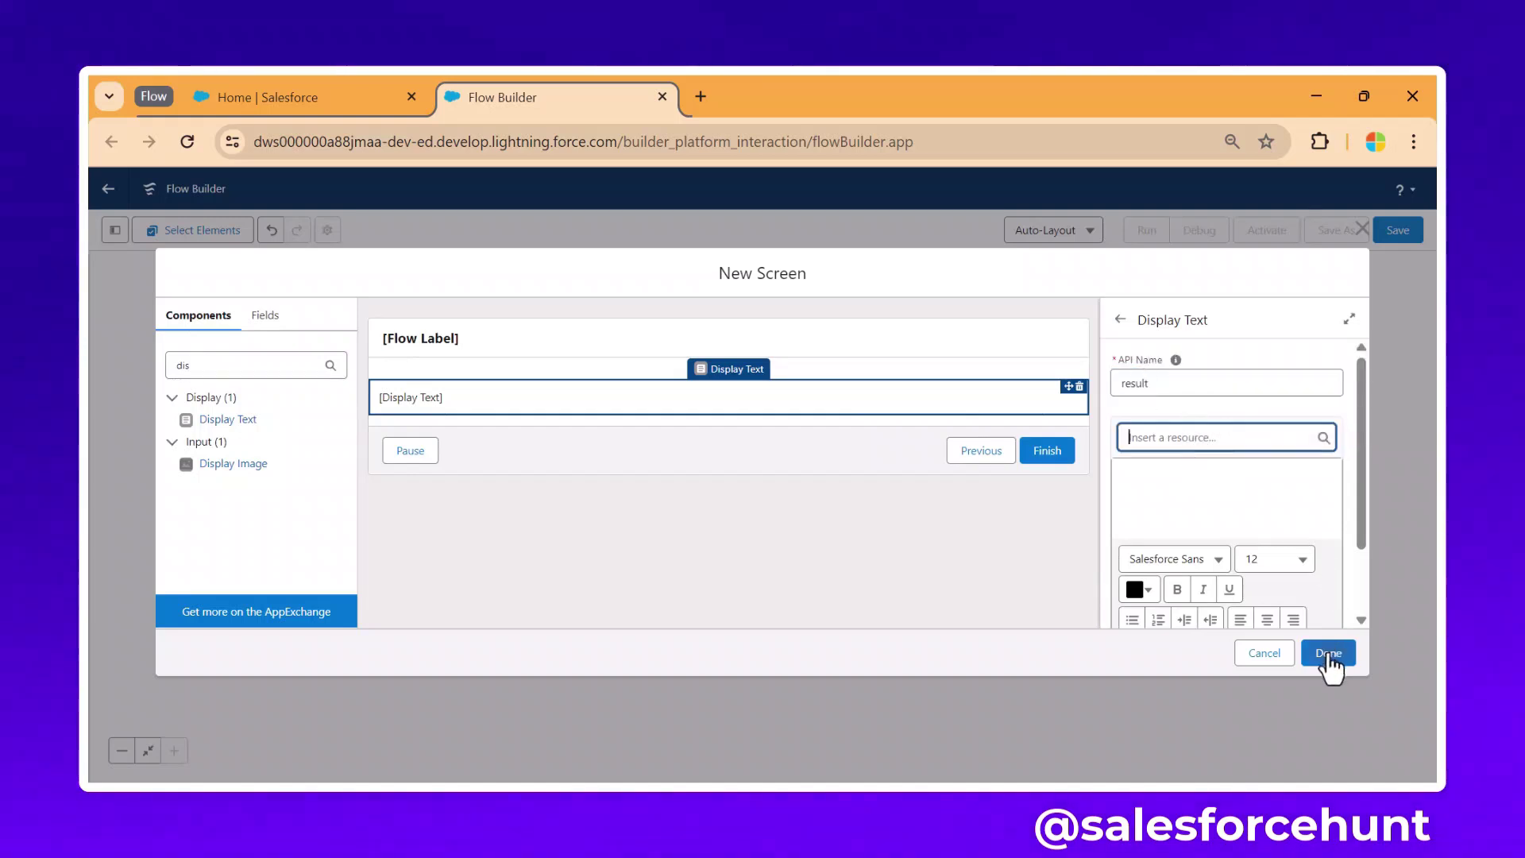
{"action": "left_click", "coordinate": [1329, 654]}
- Reopen the Get Client Info action and exclude the formFactor input value
{"action": "left_click", "coordinate": [494, 429]}
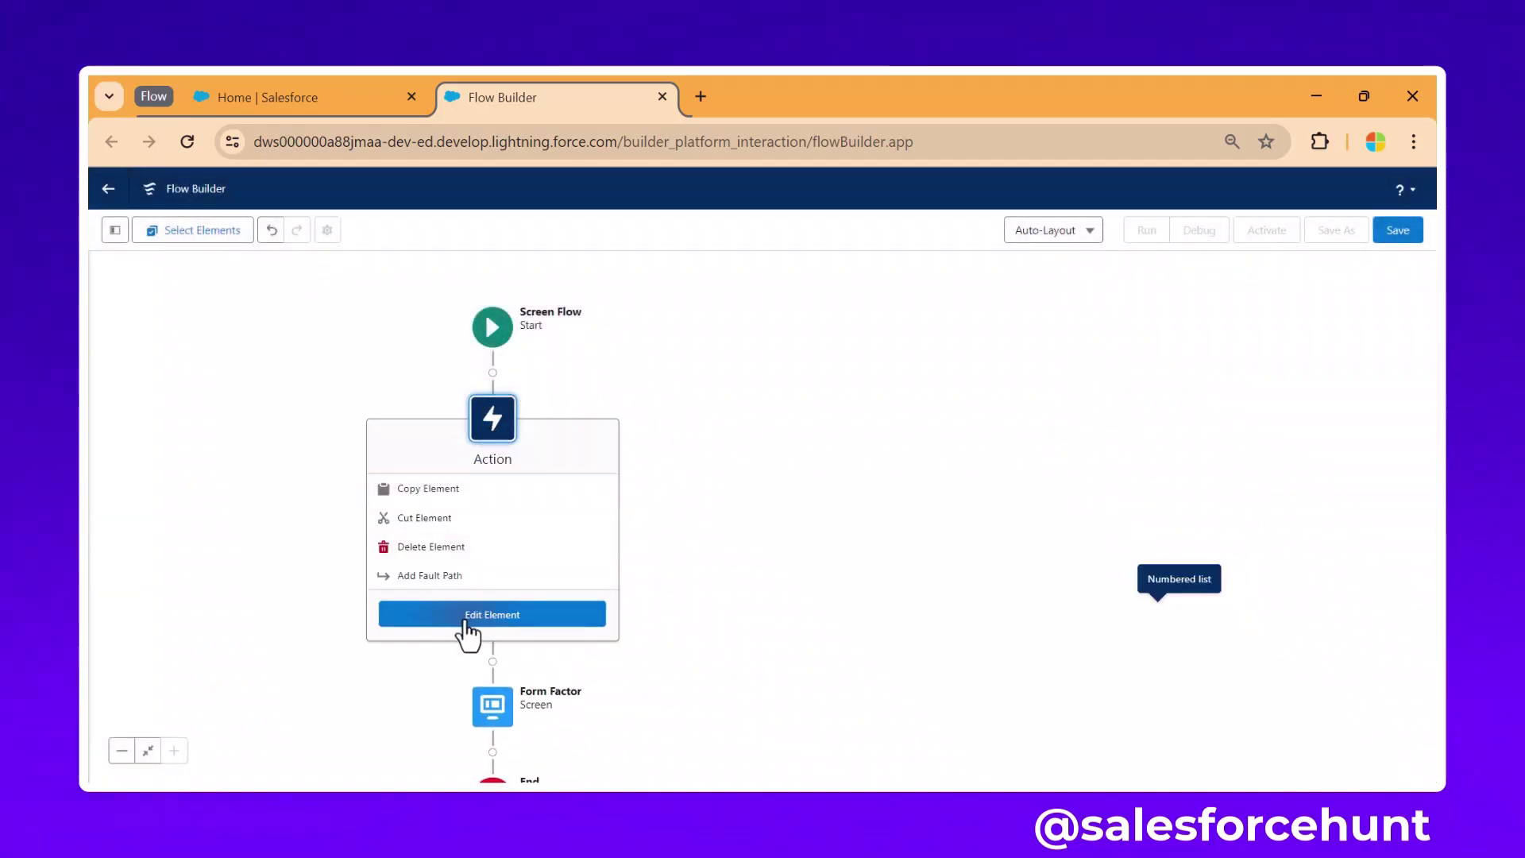
{"action": "left_click", "coordinate": [468, 628]}
{"action": "scroll", "coordinate": [1138, 521], "scroll_direction": "down", "scroll_amount": 2}
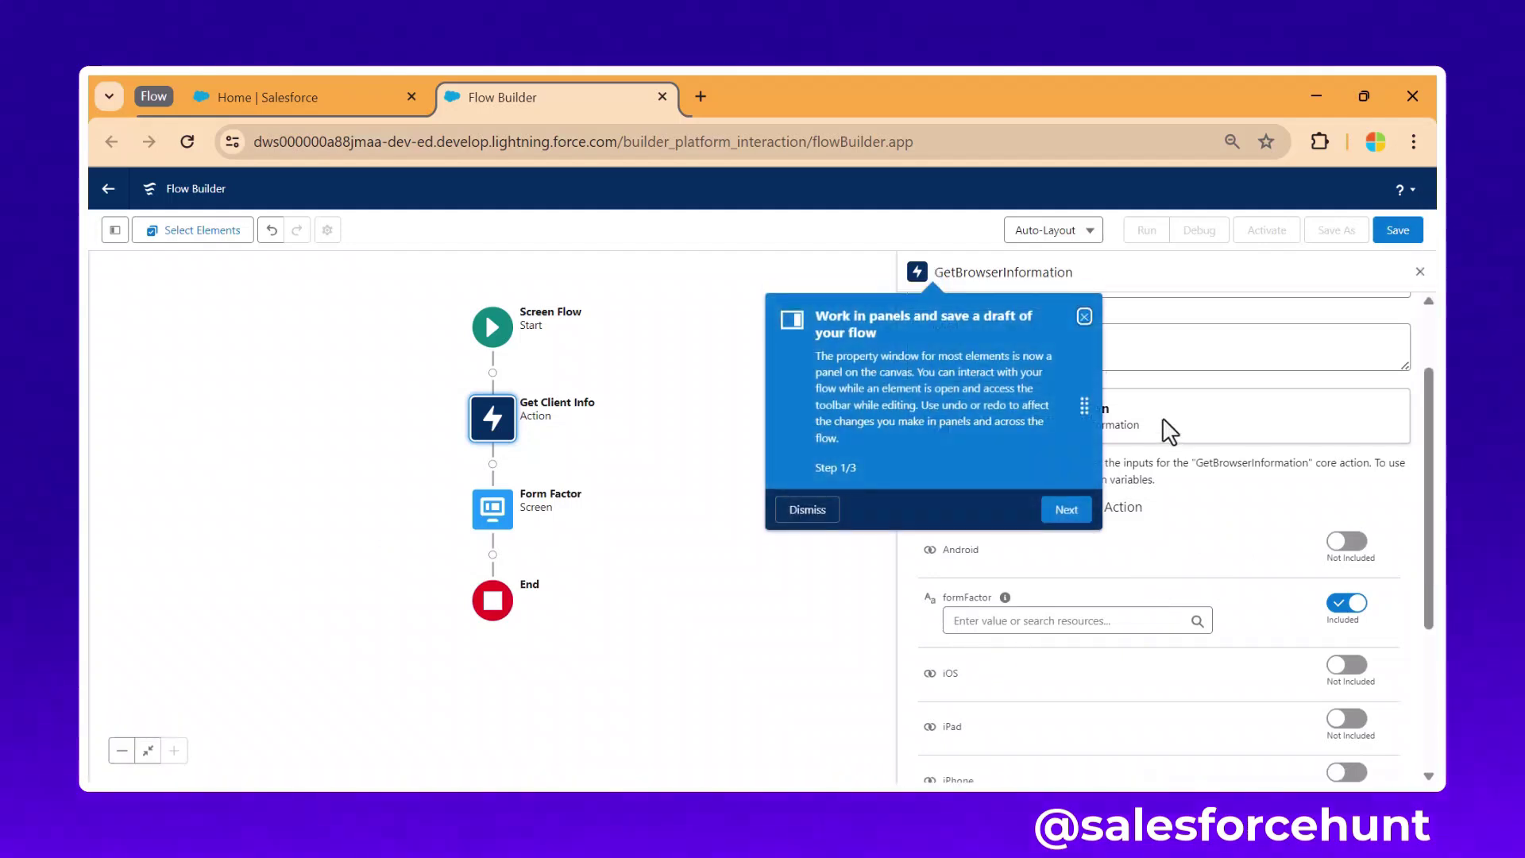
{"action": "left_click", "coordinate": [818, 511]}
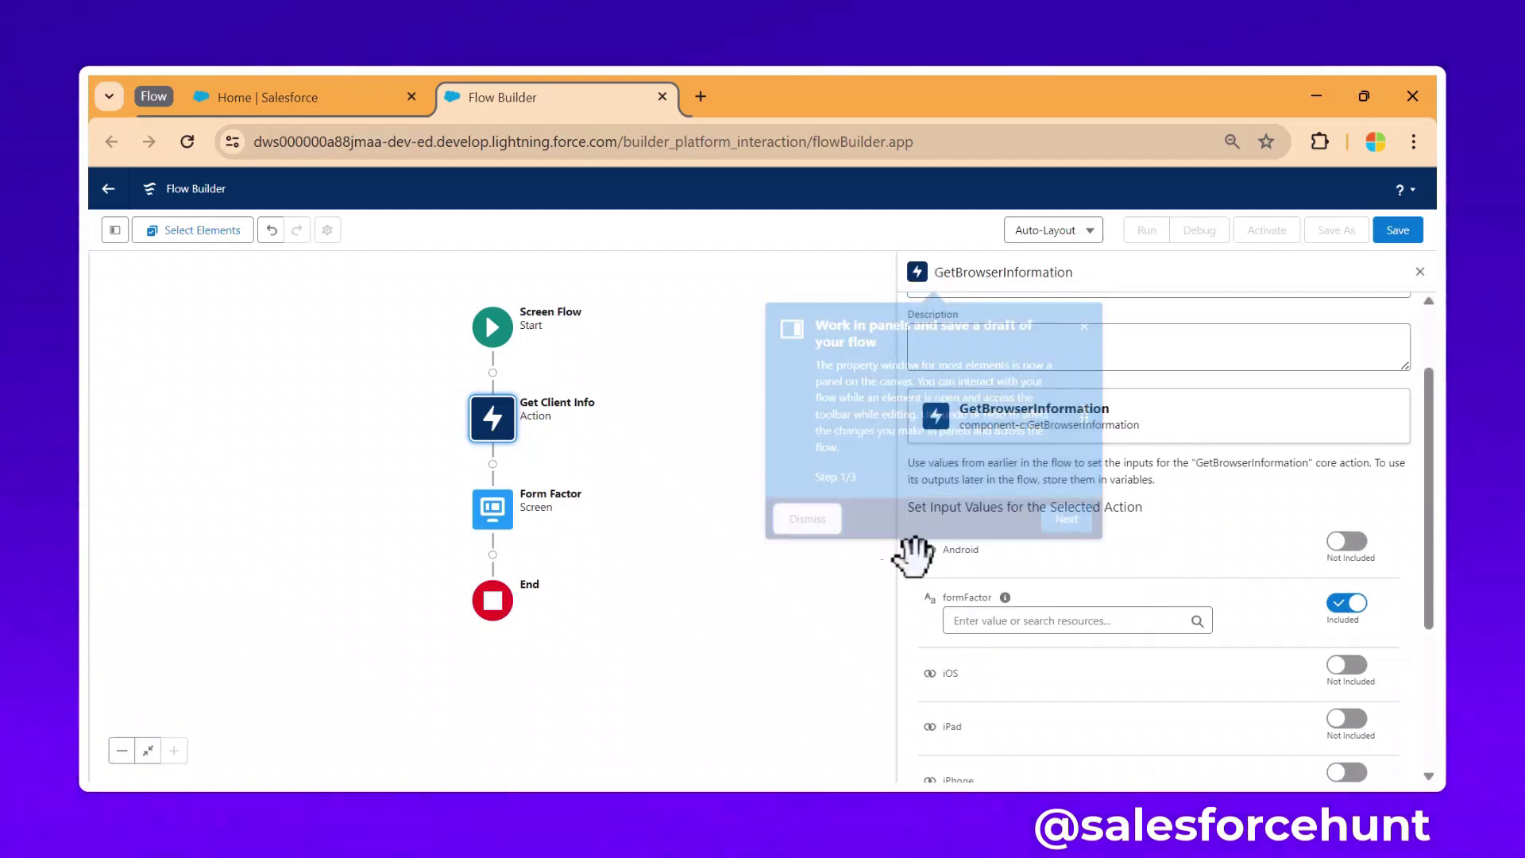
{"action": "scroll", "coordinate": [1064, 660], "scroll_direction": "down", "scroll_amount": 4}
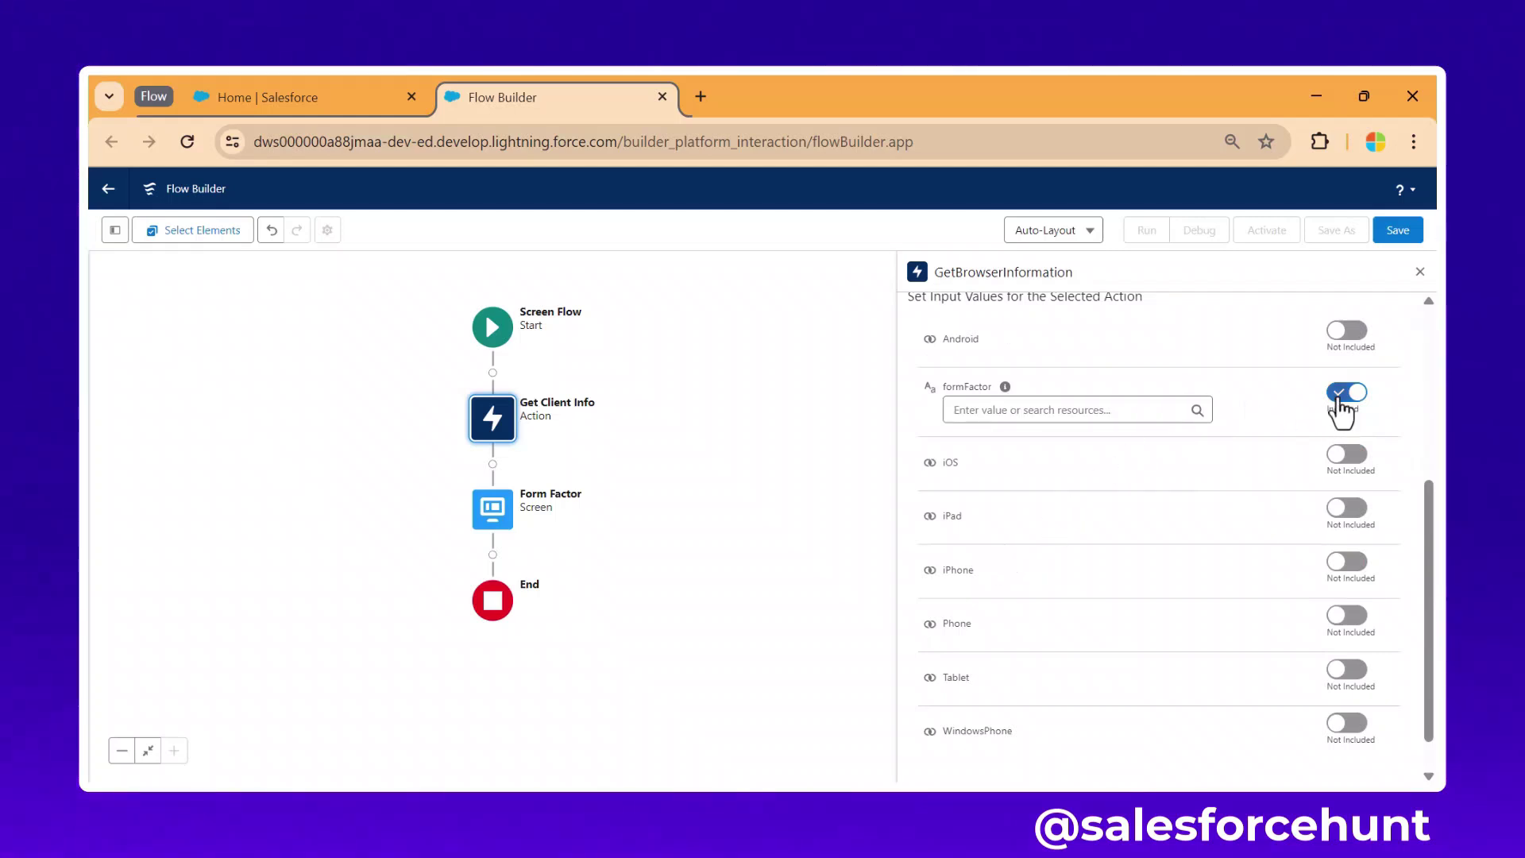
{"action": "left_click", "coordinate": [1343, 397]}
{"action": "scroll", "coordinate": [1168, 634], "scroll_direction": "up", "scroll_amount": 4}
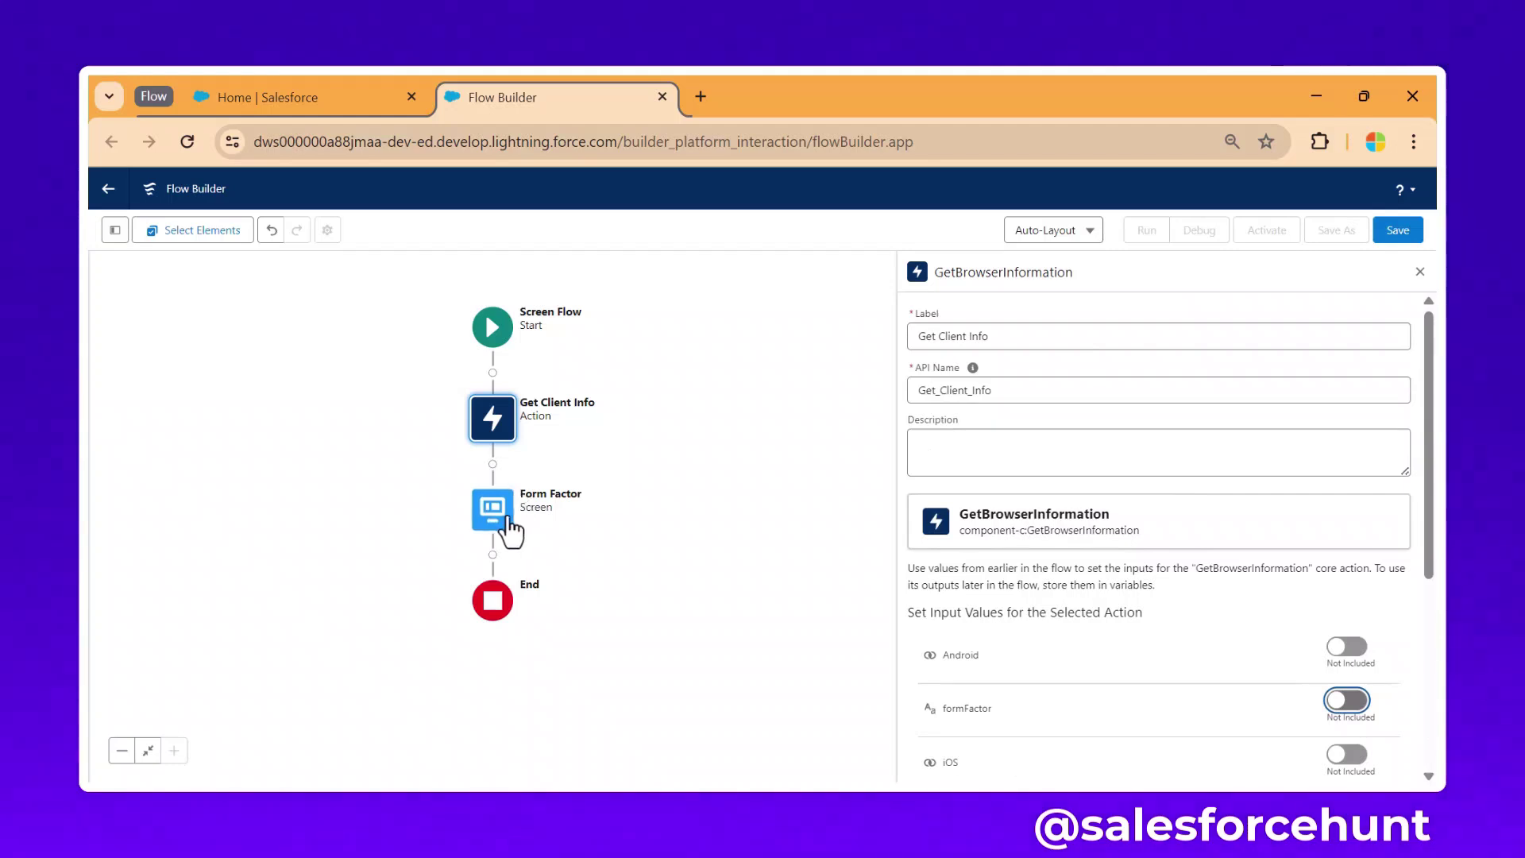
- Reopen the Form Factor screen and look through the resources available for its Display Text component
{"action": "left_click", "coordinate": [497, 522]}
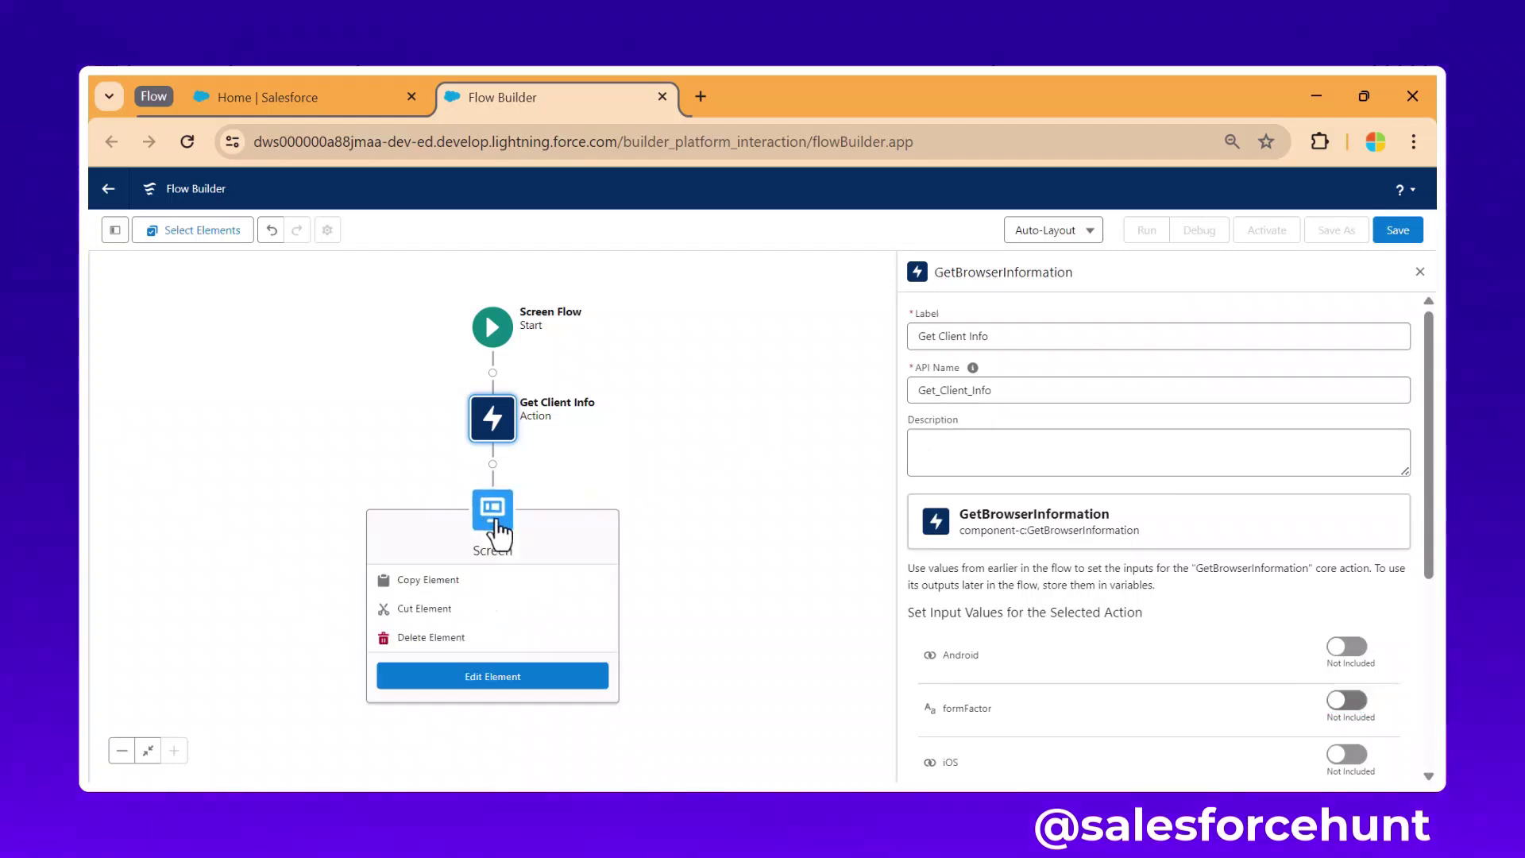
{"action": "left_click", "coordinate": [497, 522]}
{"action": "left_click", "coordinate": [751, 405]}
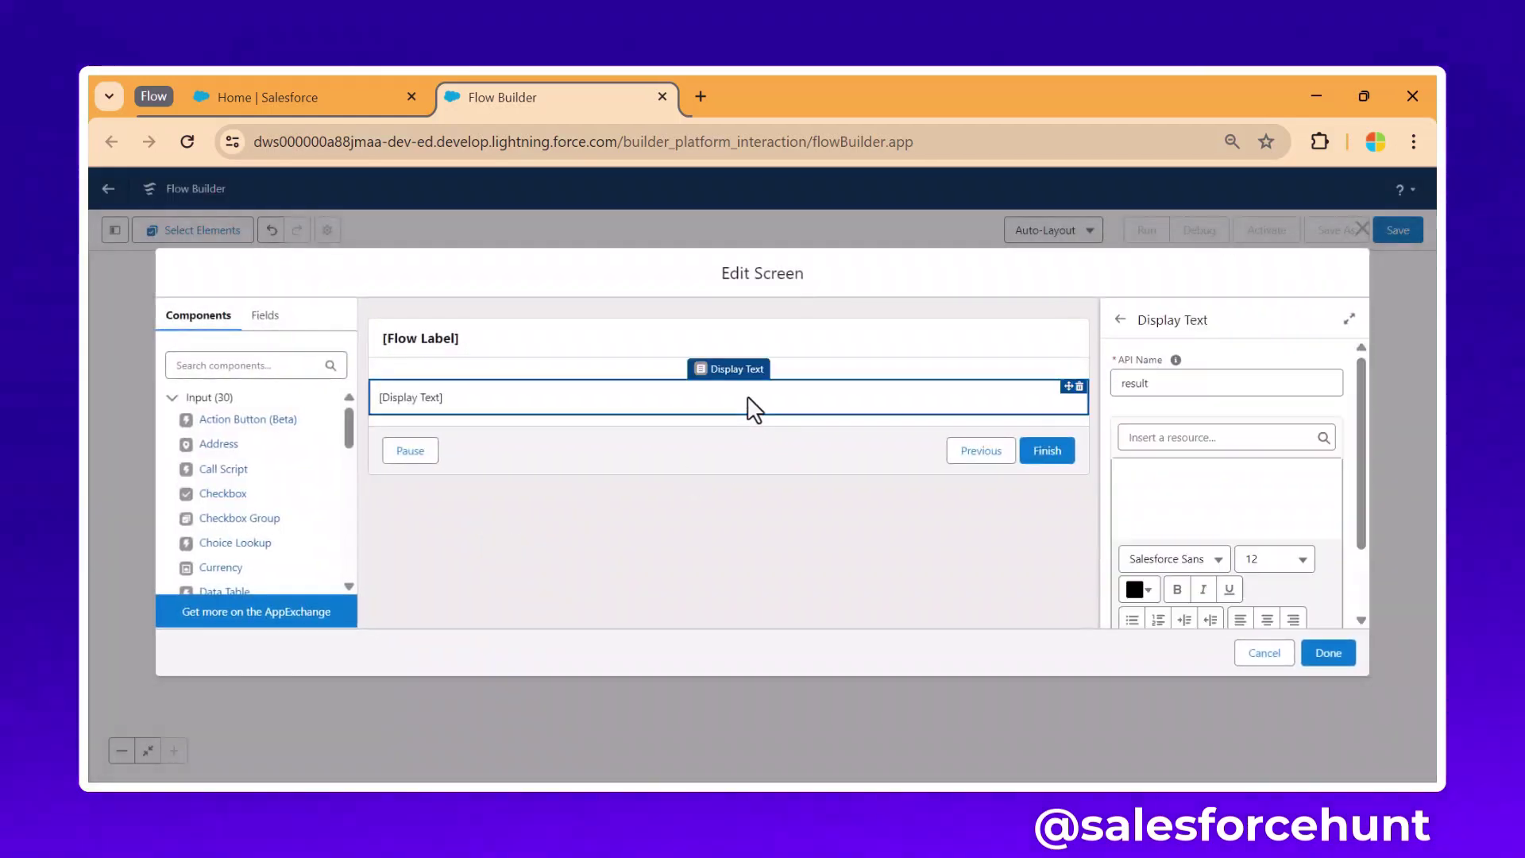
{"action": "left_click", "coordinate": [1198, 438]}
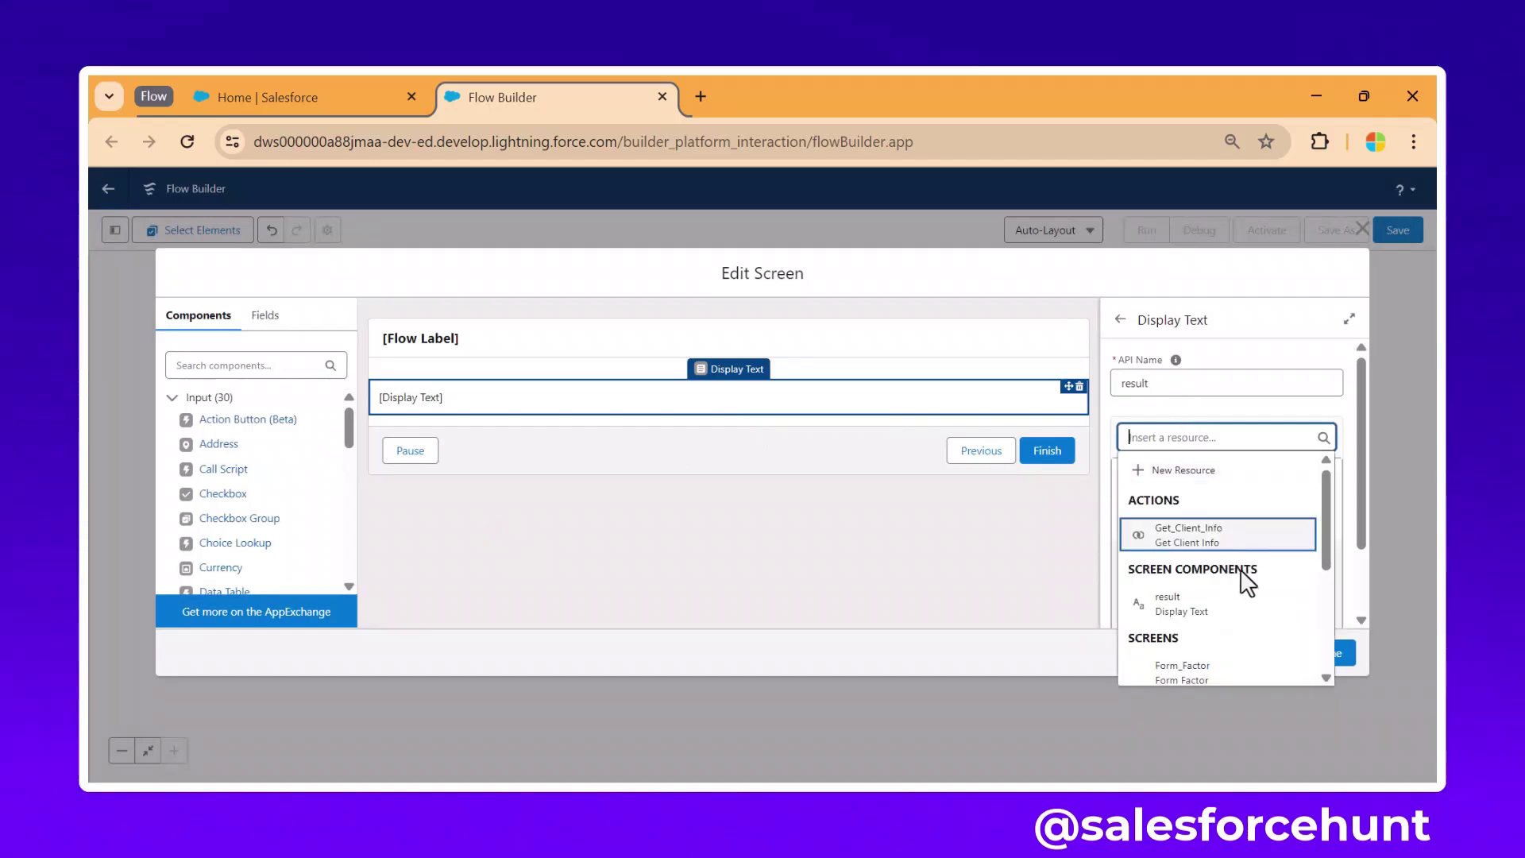
{"action": "scroll", "coordinate": [1247, 584], "scroll_direction": "down", "scroll_amount": 2}
{"action": "scroll", "coordinate": [1247, 580], "scroll_direction": "up", "scroll_amount": 2}
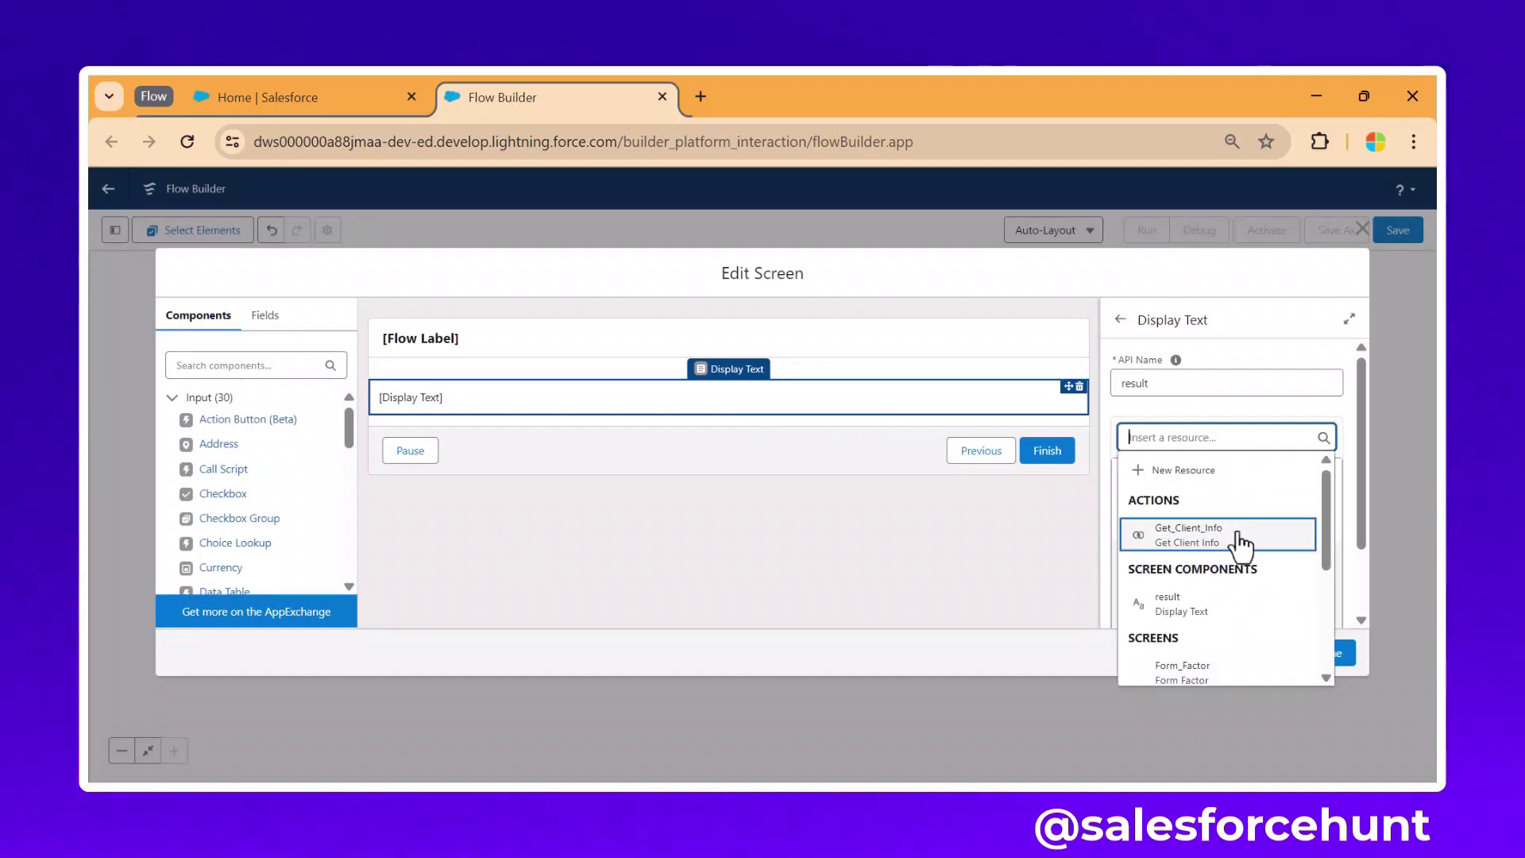
{"action": "scroll", "coordinate": [1241, 547], "scroll_direction": "down", "scroll_amount": 4}
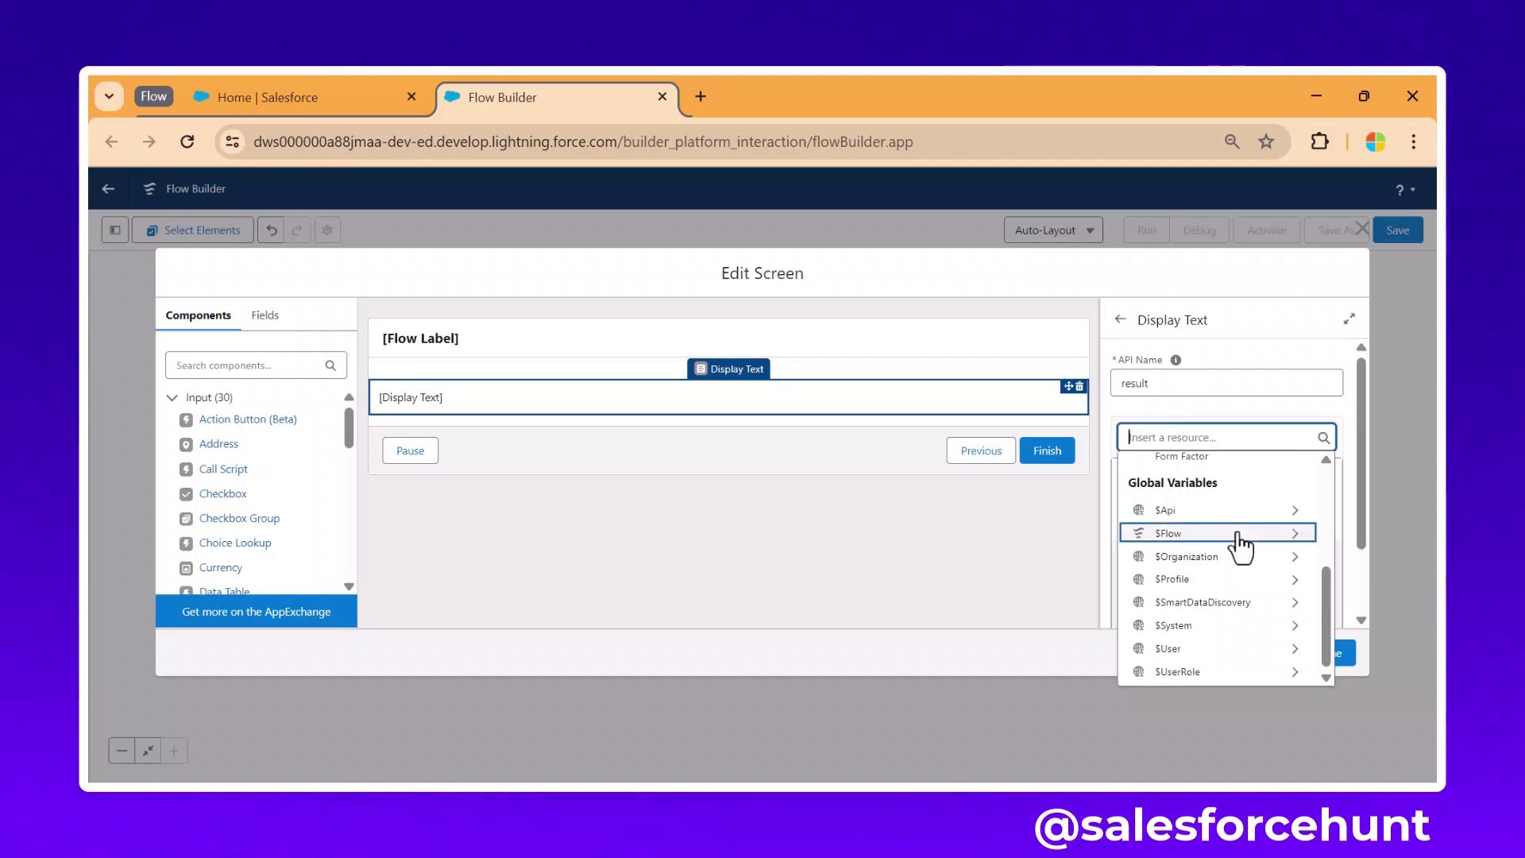
{"action": "scroll", "coordinate": [1241, 548], "scroll_direction": "up", "scroll_amount": 3}
{"action": "scroll", "coordinate": [1241, 548], "scroll_direction": "up", "scroll_amount": 2}
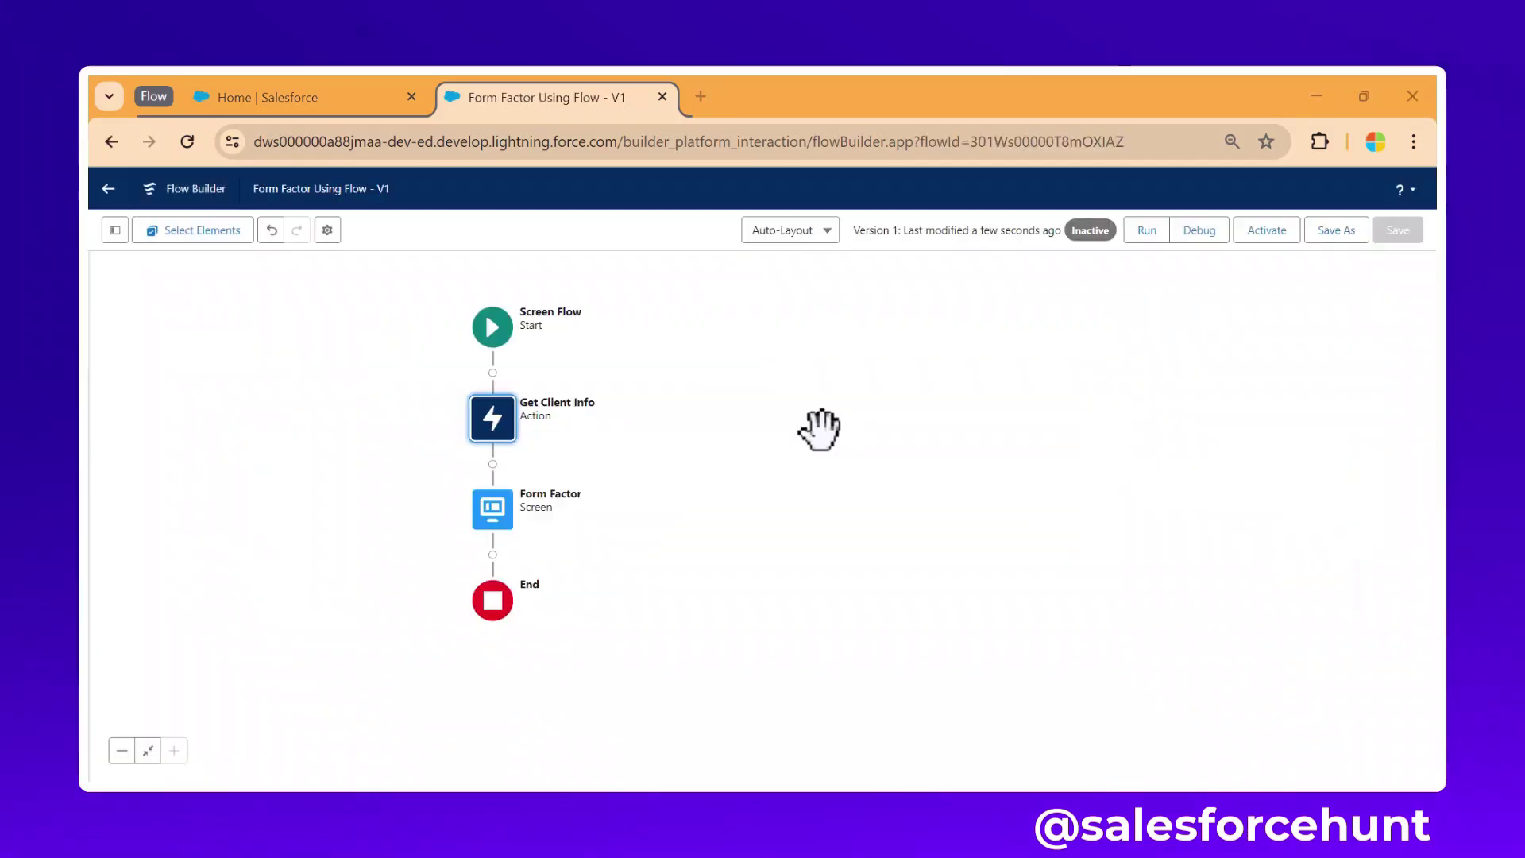
- Insert the formFactor output of the Get Client Info action into the Form Factor screen's Display Text component
{"action": "double_click", "coordinate": [502, 515]}
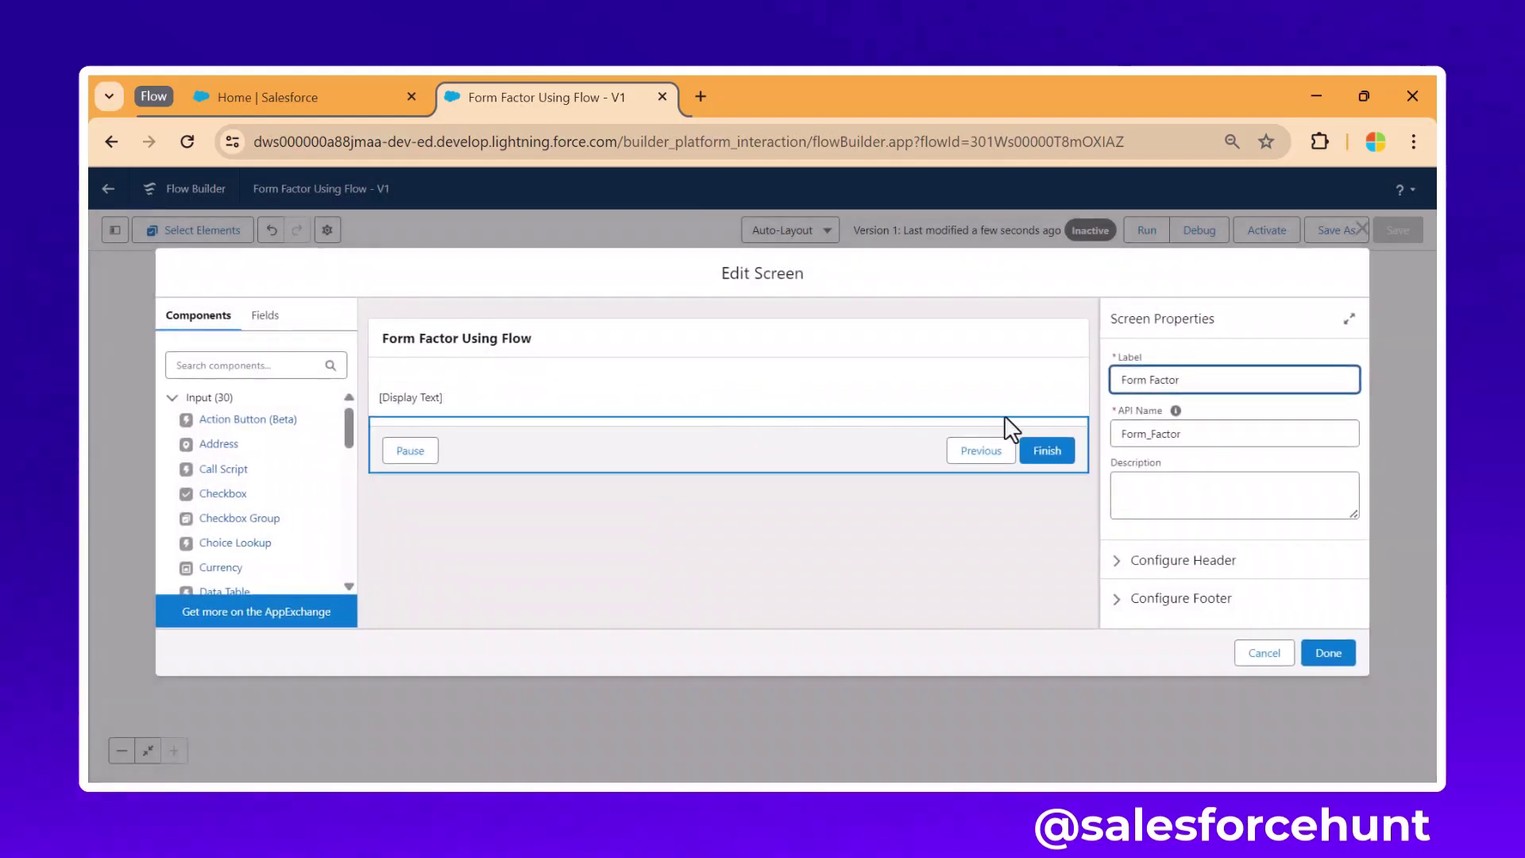
{"action": "left_click", "coordinate": [552, 407]}
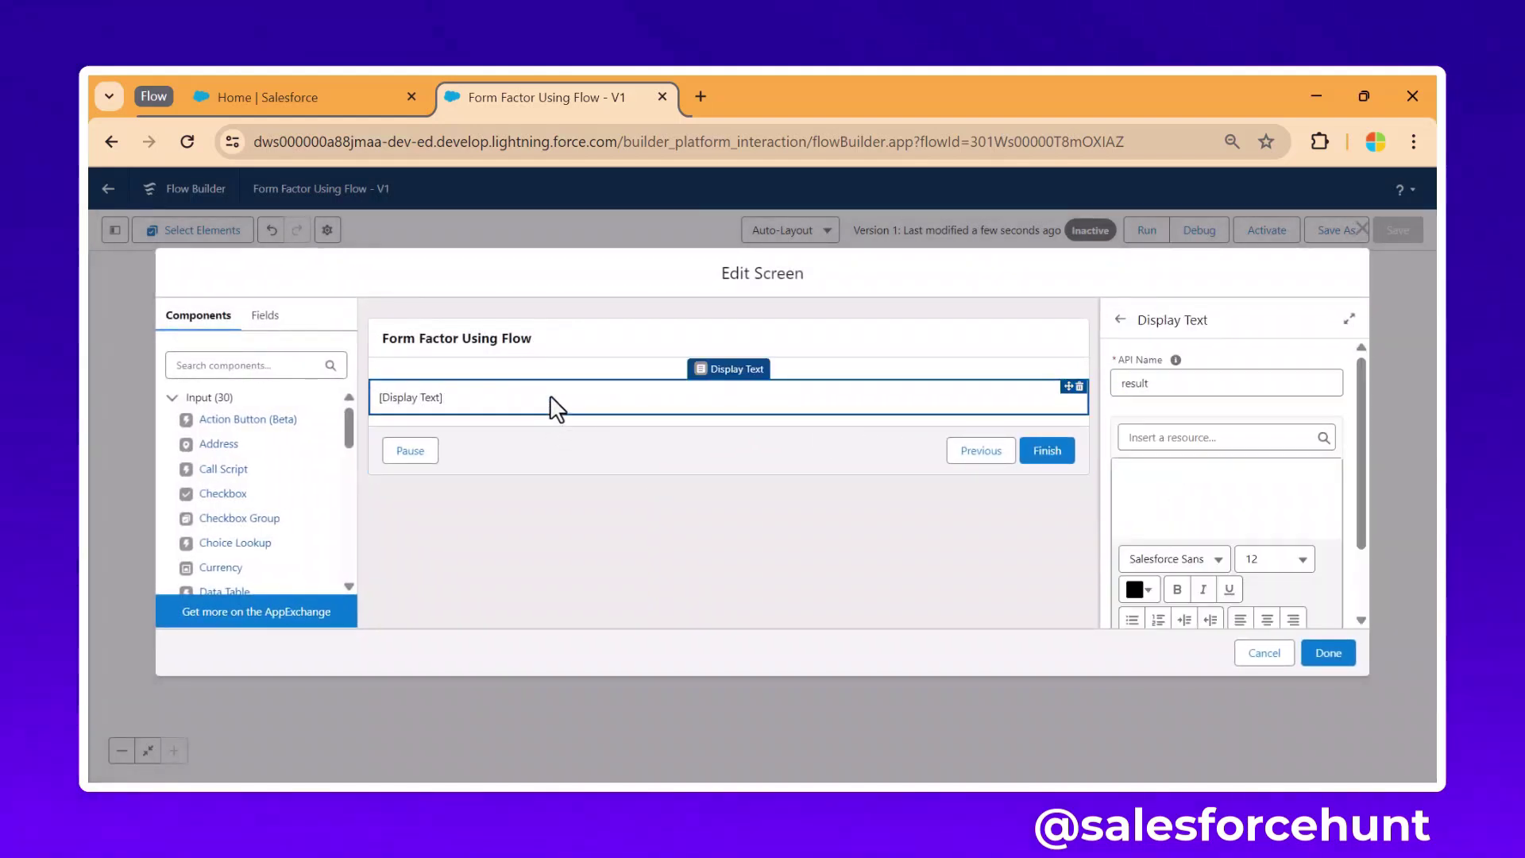
{"action": "left_click", "coordinate": [1187, 439]}
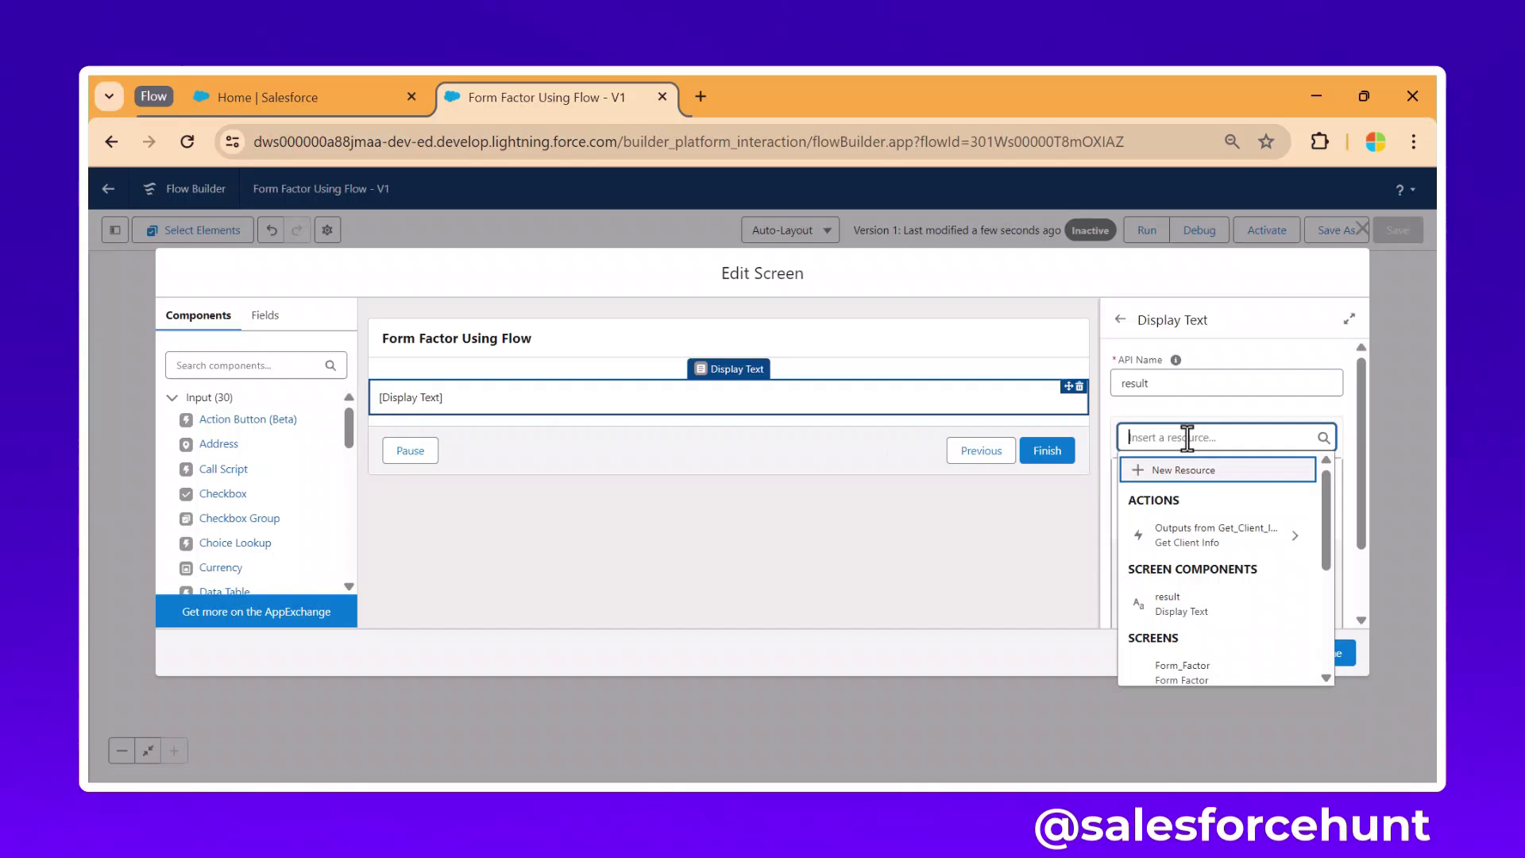
{"action": "left_click", "coordinate": [1216, 547]}
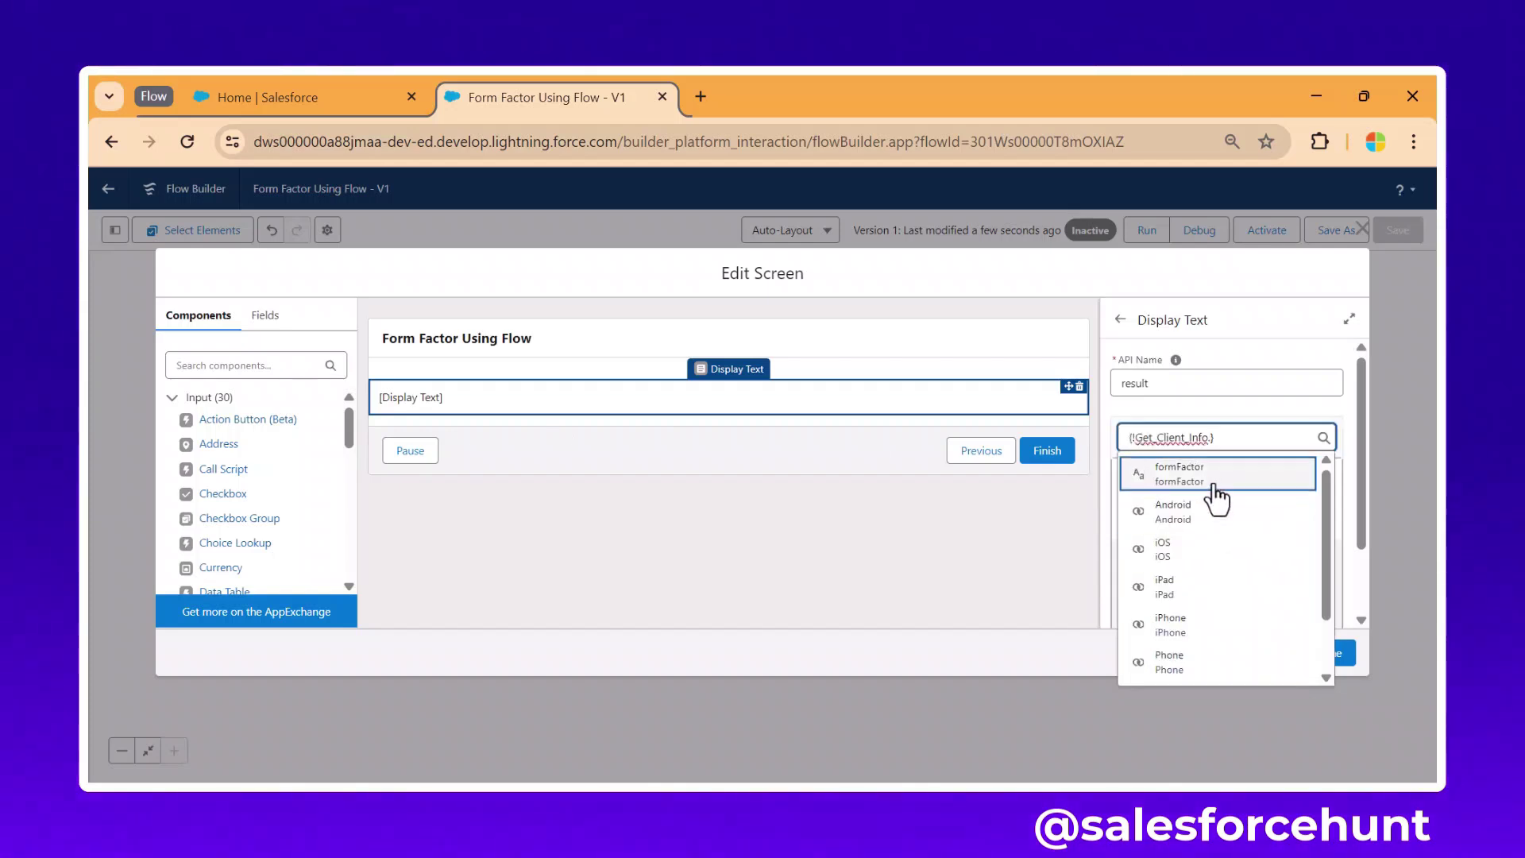
{"action": "left_click", "coordinate": [1215, 477]}
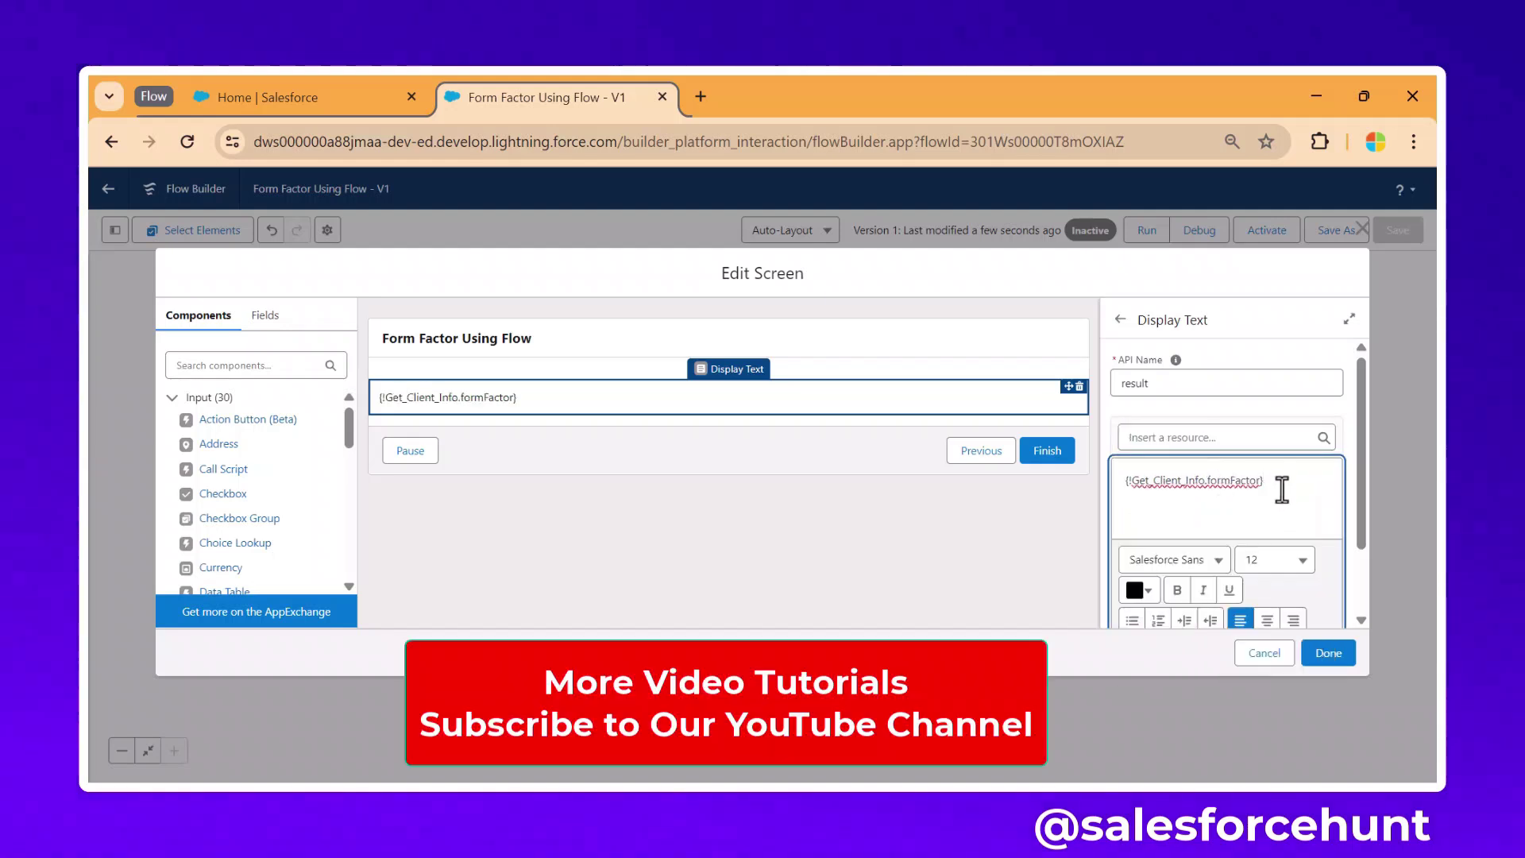
- Format the Display Text content as centred, bold and size 16, finish the screen and save the flow
{"action": "scroll", "coordinate": [1262, 528], "scroll_direction": "down", "scroll_amount": 1}
{"action": "left_click", "coordinate": [1268, 531]}
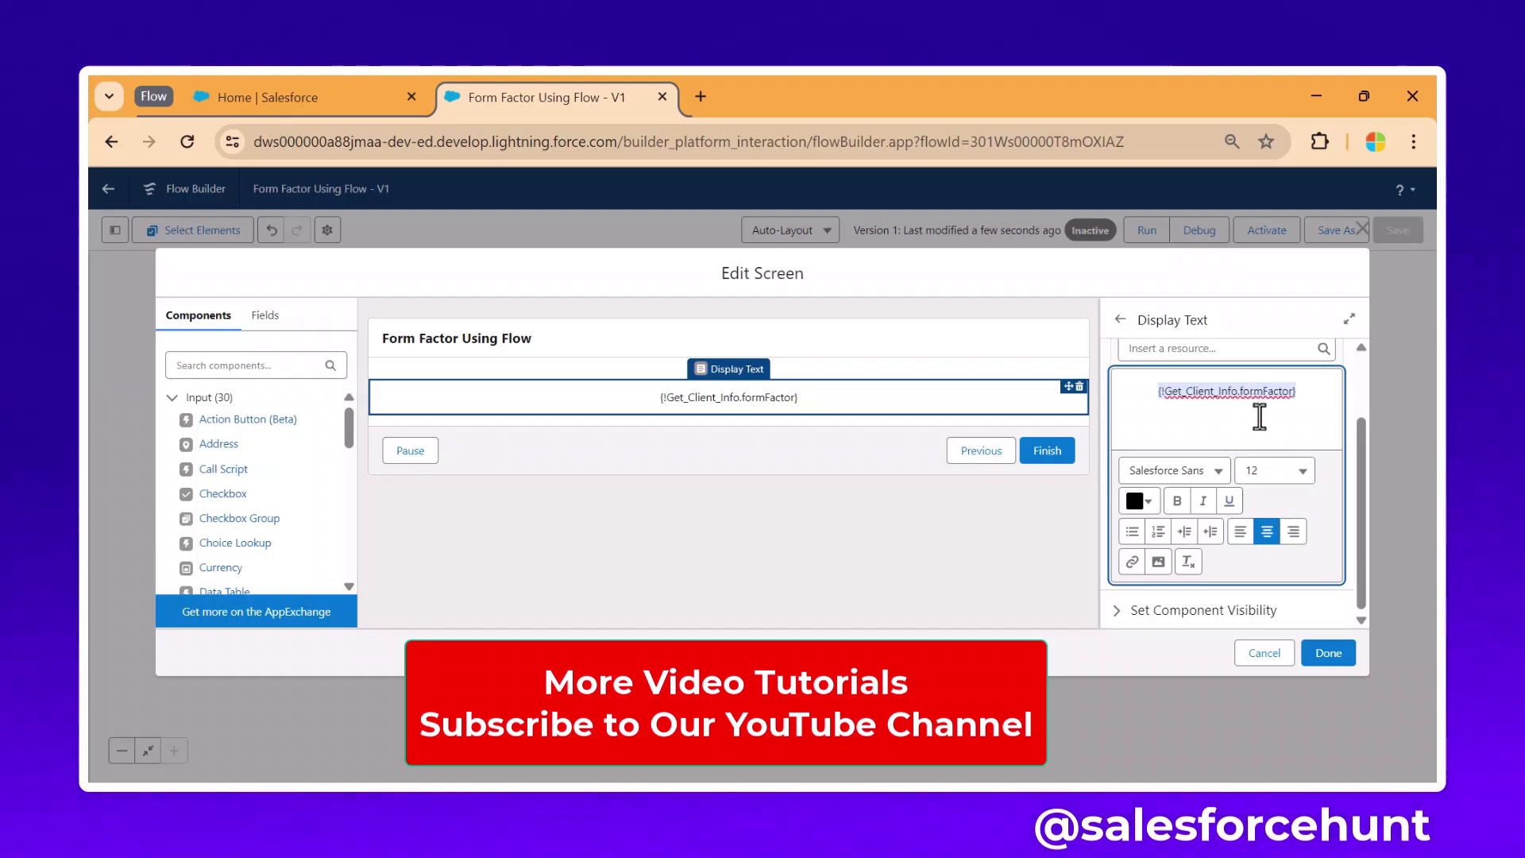
{"action": "left_click", "coordinate": [1178, 501]}
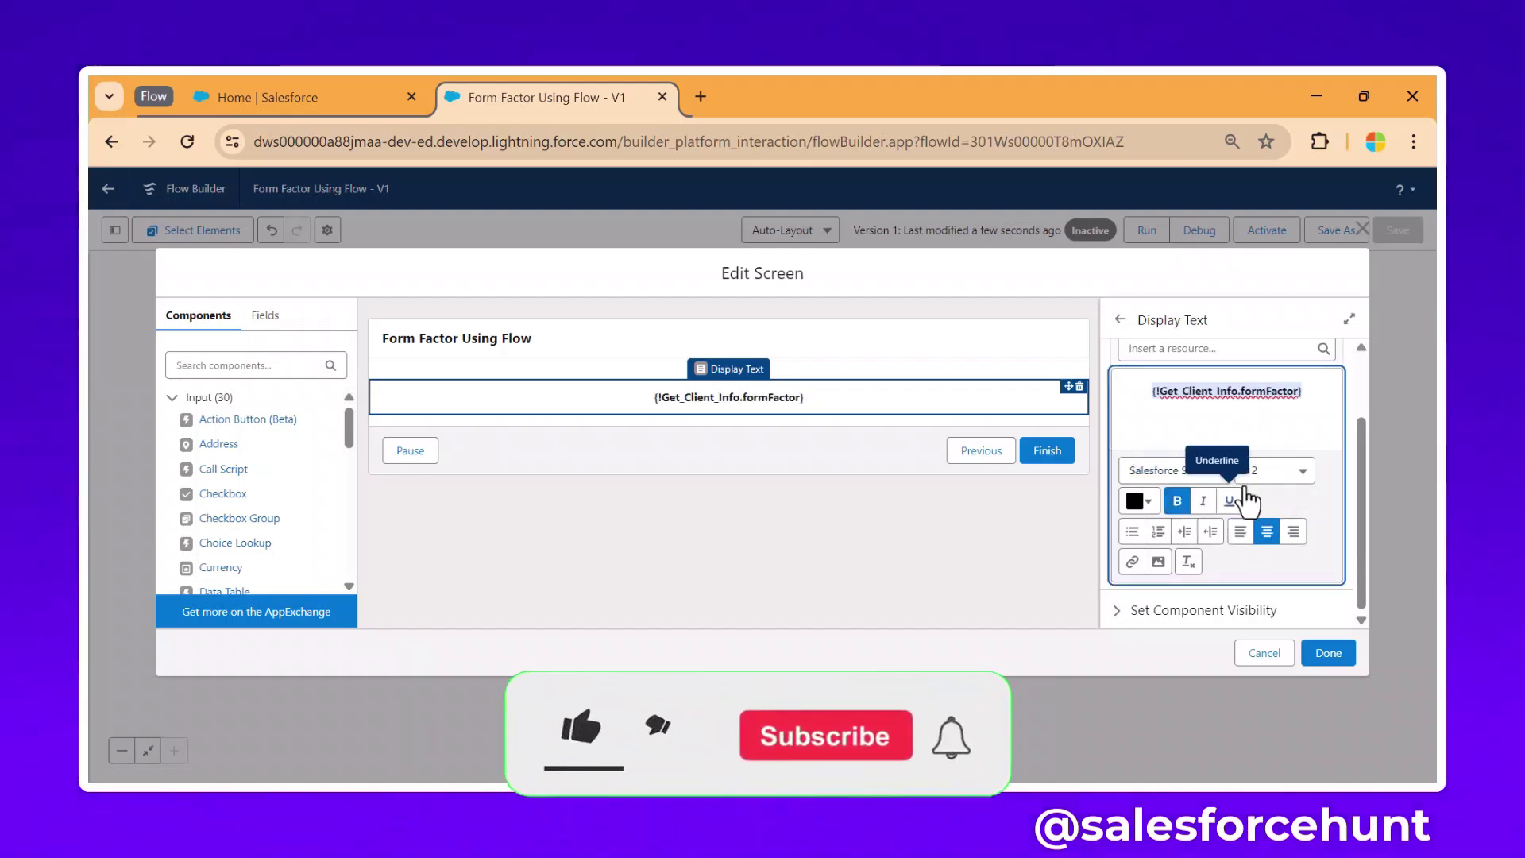
{"action": "left_click", "coordinate": [1271, 475]}
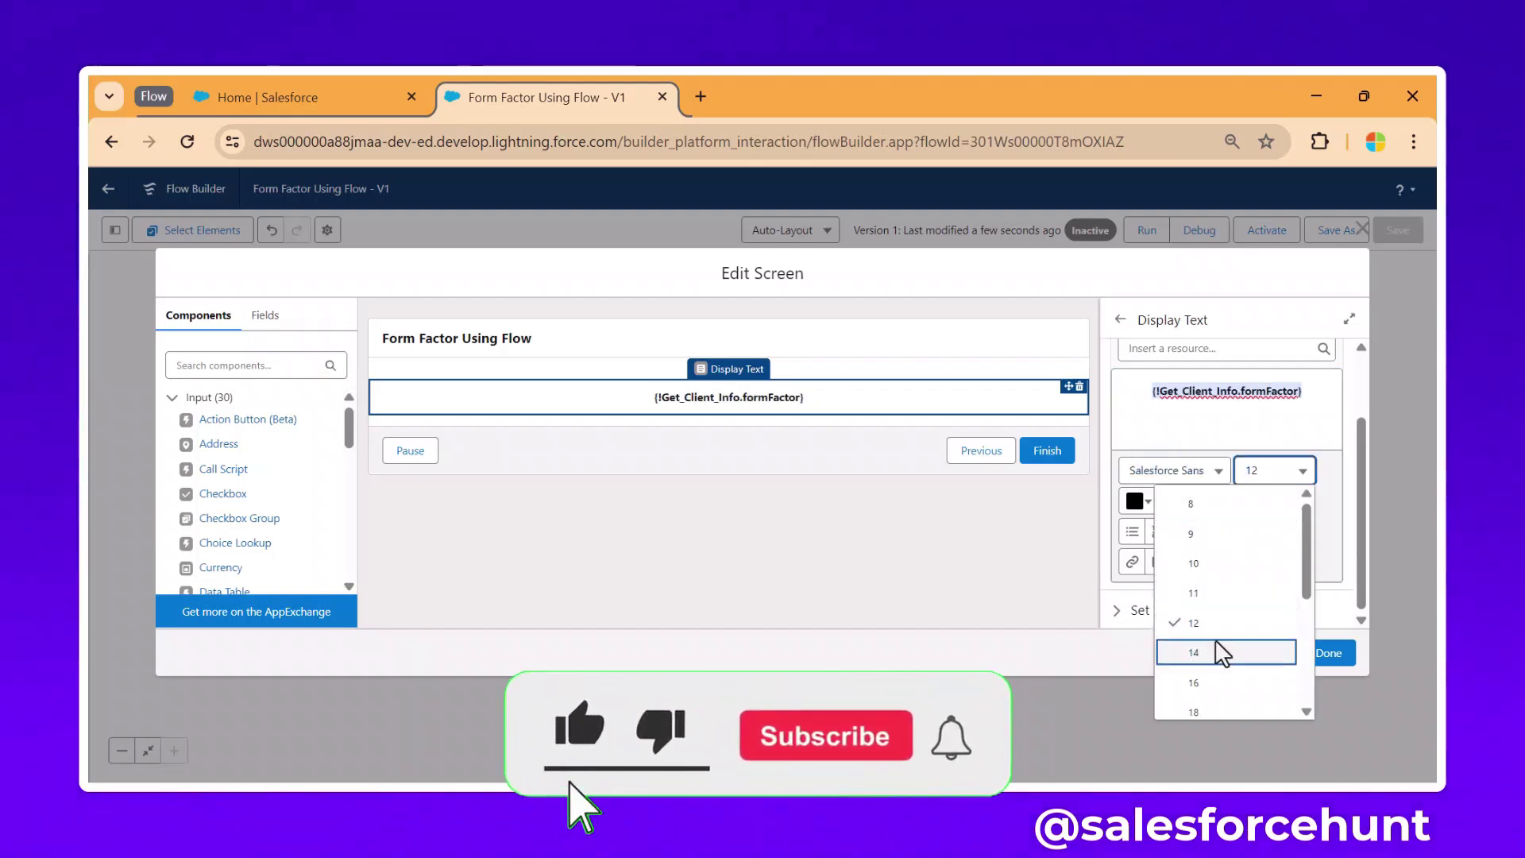
{"action": "left_click", "coordinate": [1202, 684]}
{"action": "left_click", "coordinate": [1328, 653]}
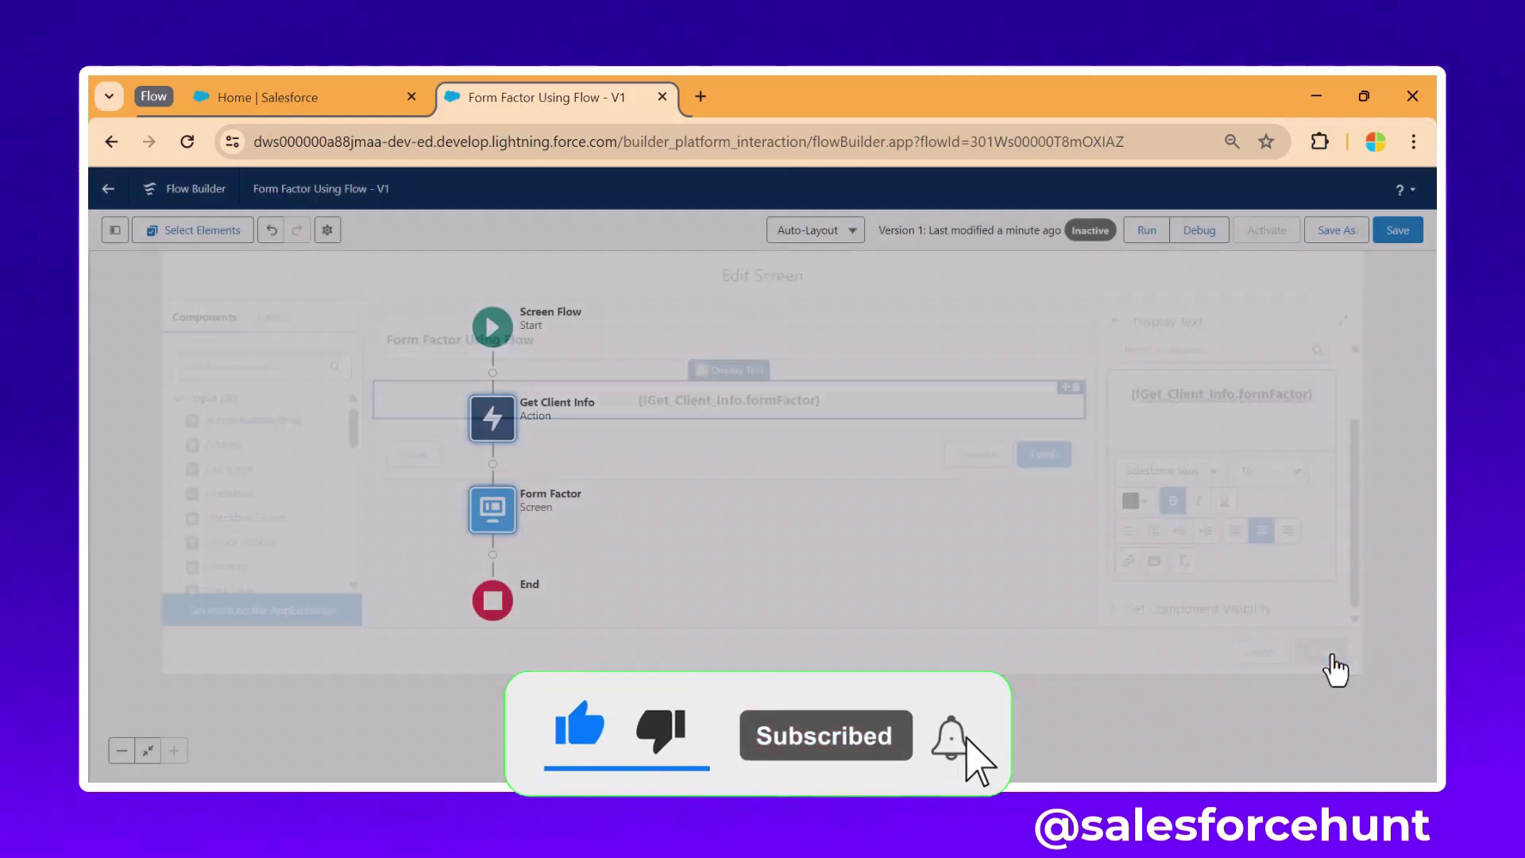
{"action": "left_click", "coordinate": [1399, 232]}
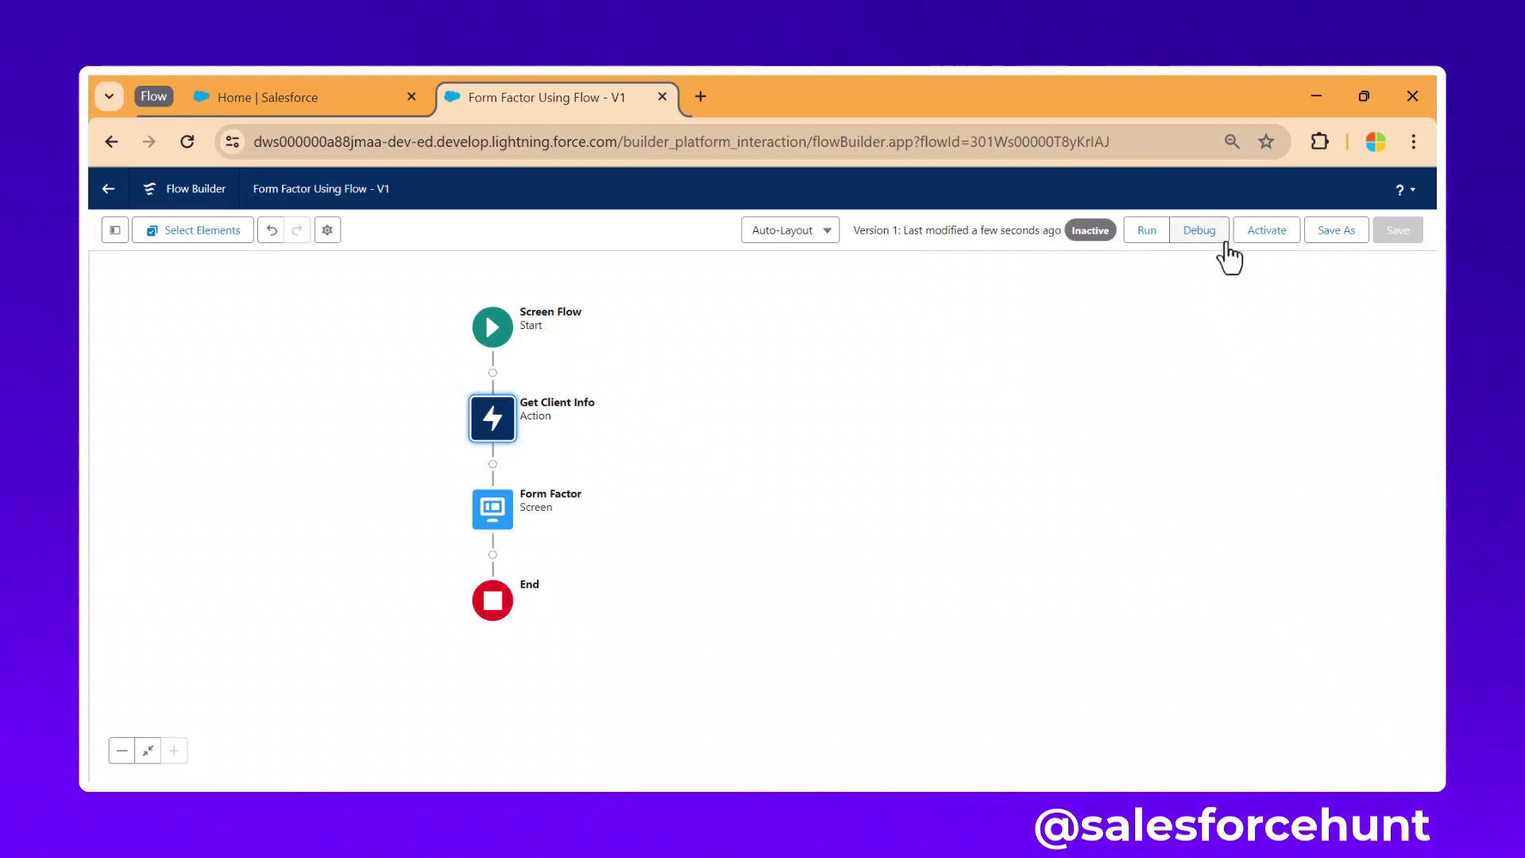
- Debug the flow with the default options, check the form factor displayed on its screen, and close the debug page
{"action": "left_click", "coordinate": [1164, 230]}
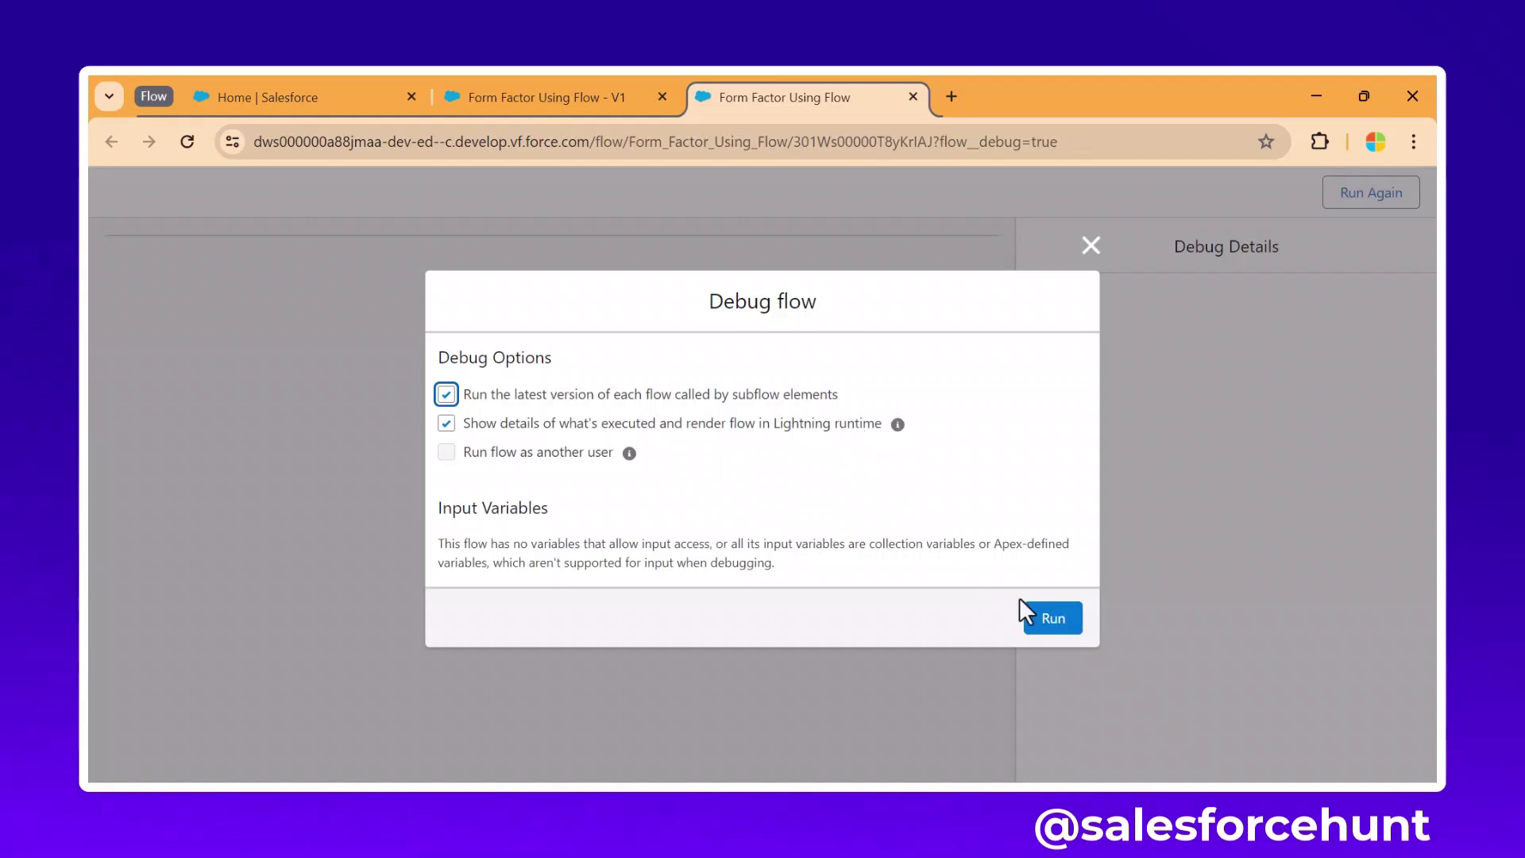
{"action": "left_click", "coordinate": [1041, 618]}
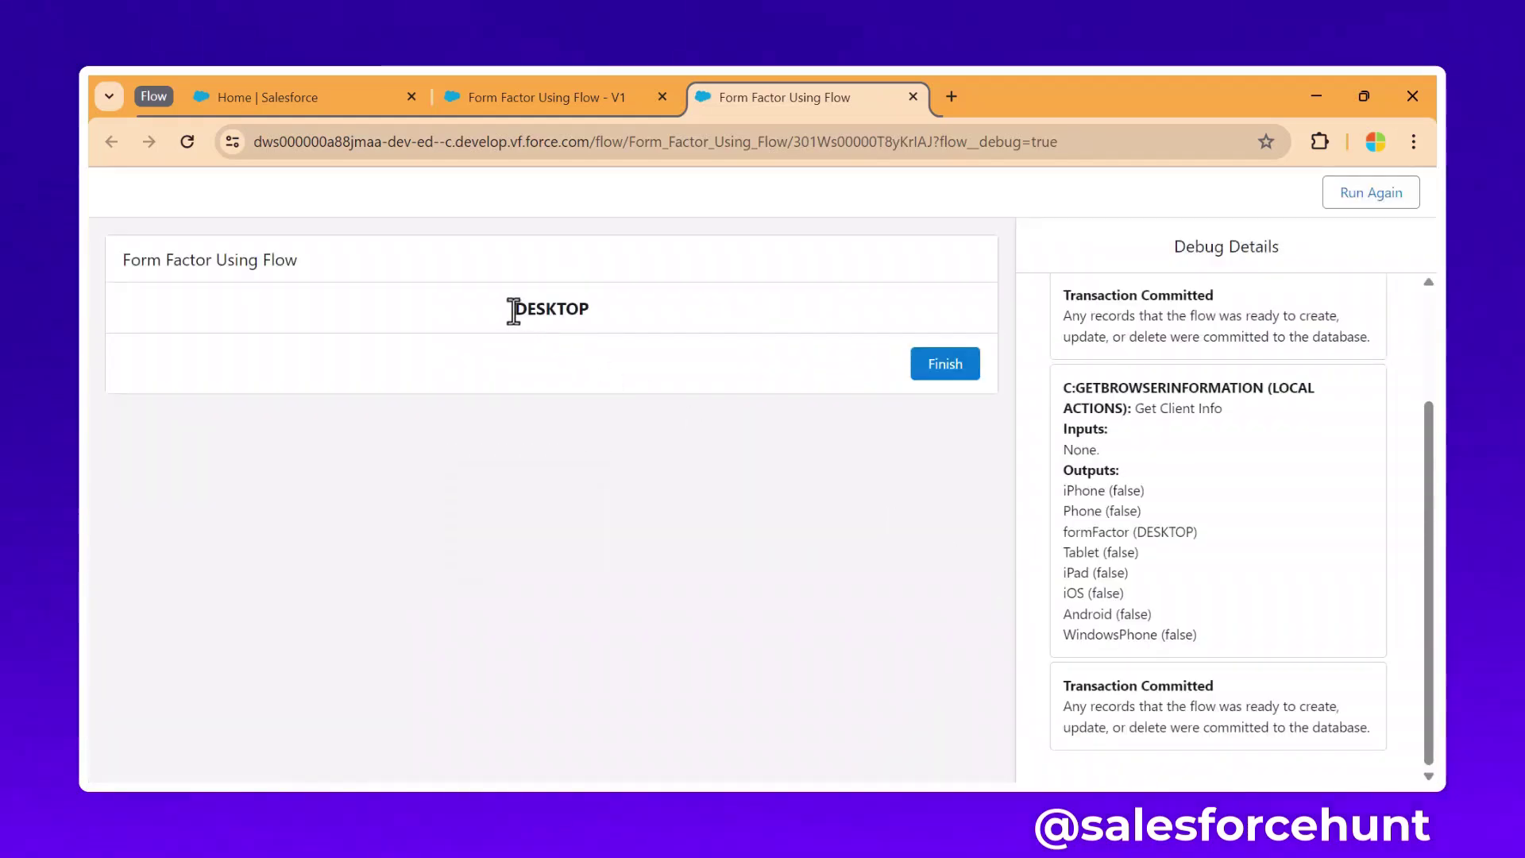
{"action": "left_click_drag", "start_coordinate": [513, 309], "coordinate": [614, 325]}
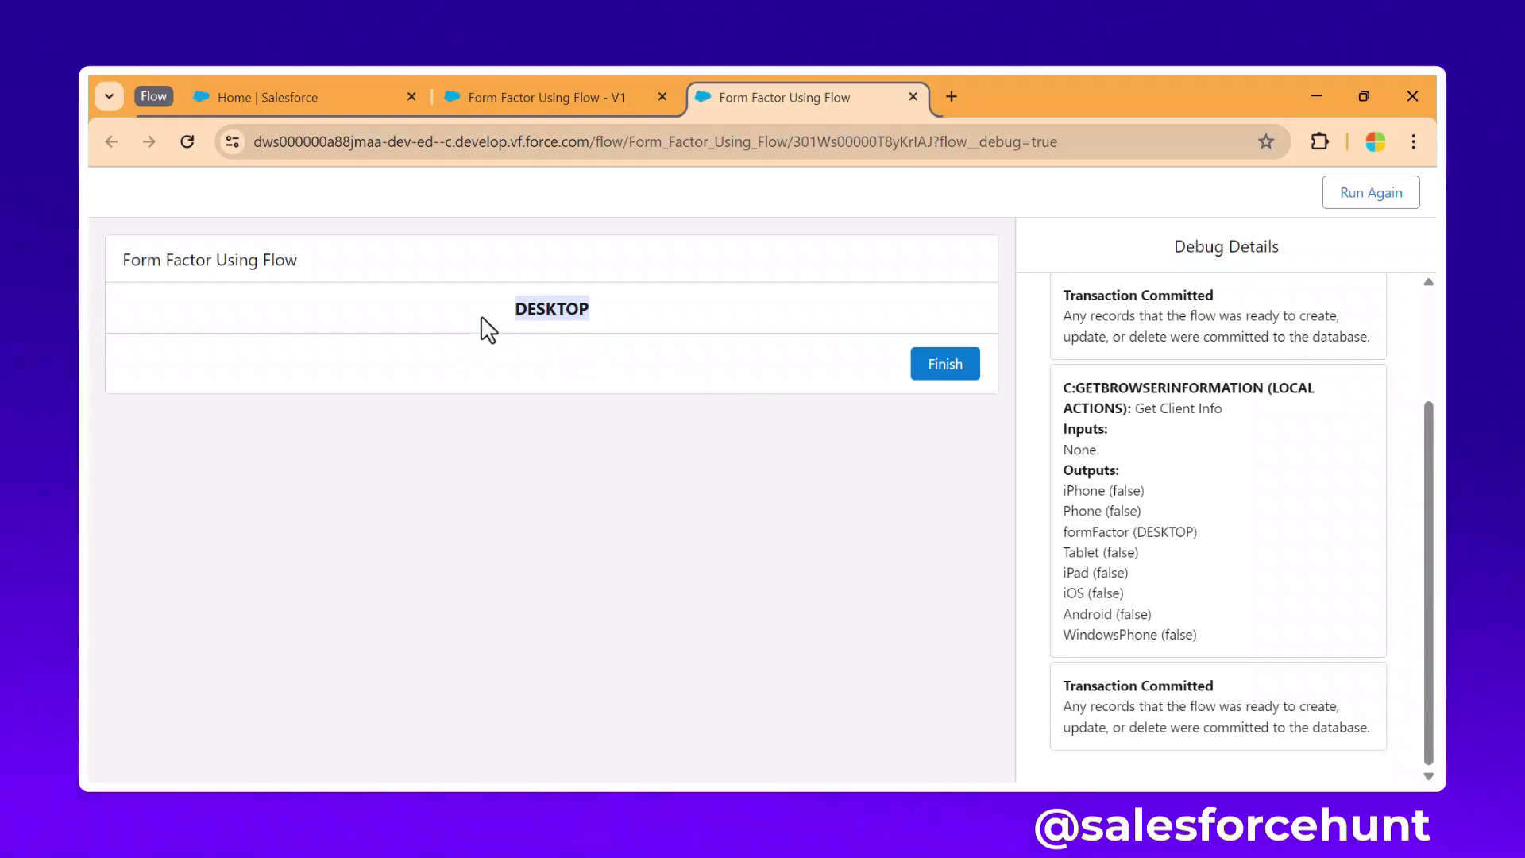
{"action": "left_click", "coordinate": [636, 400]}
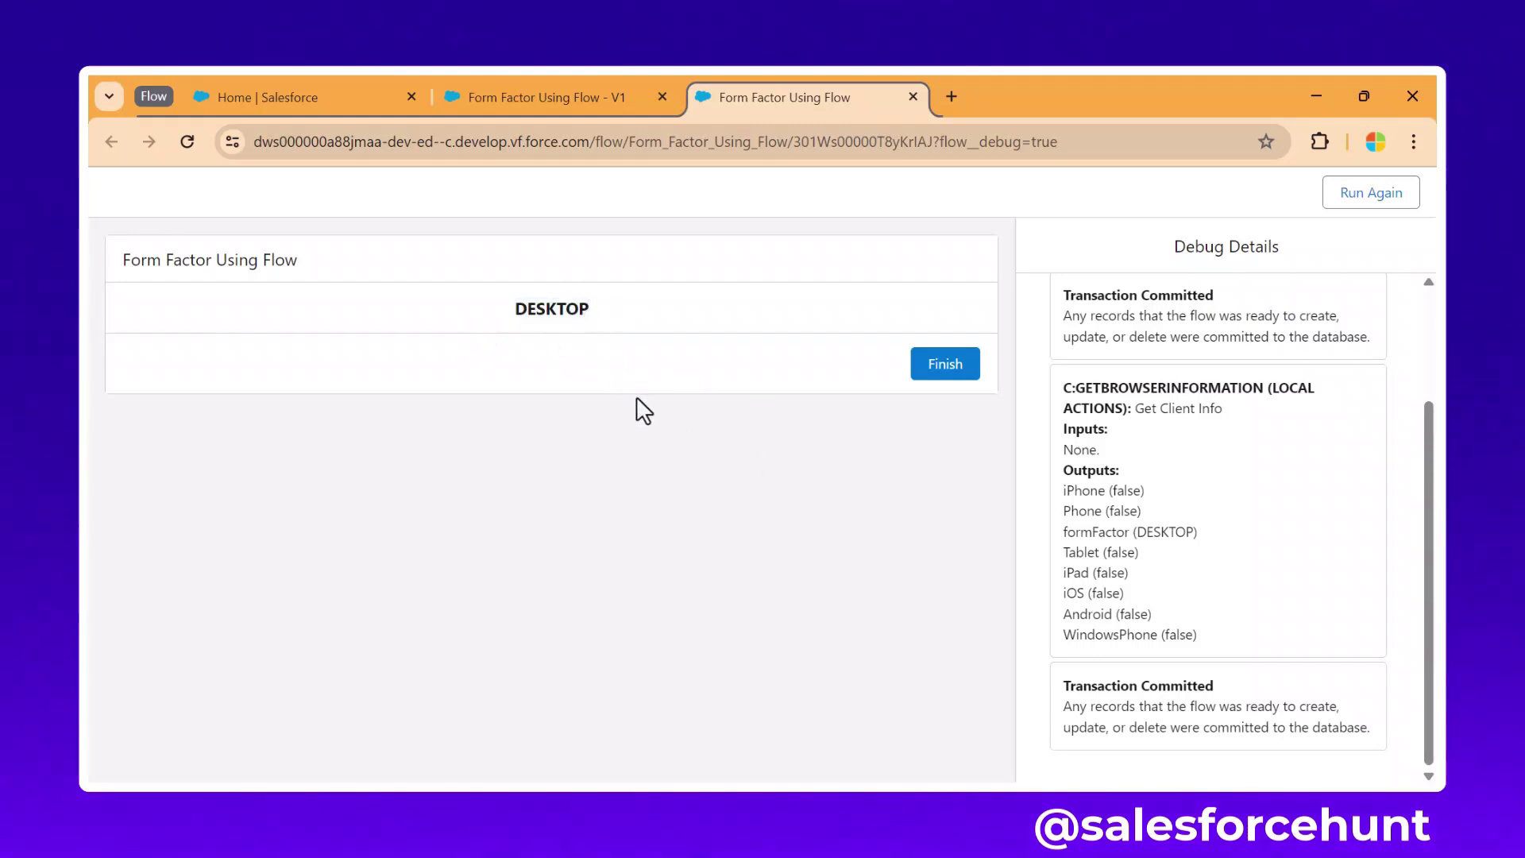
{"action": "middle_click", "coordinate": [764, 94]}
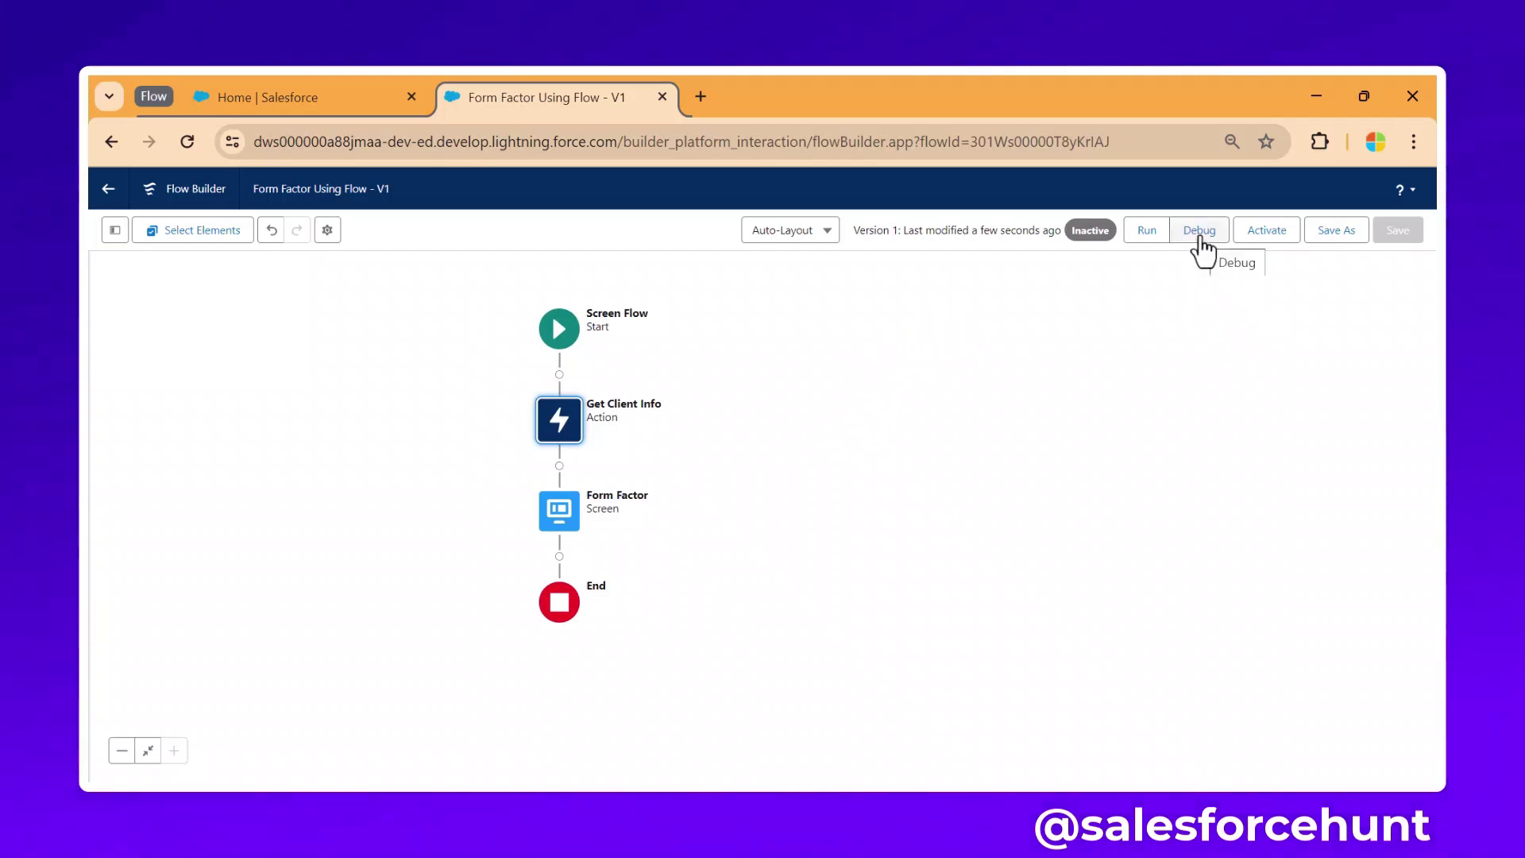
- Review the Display Text component on the Form Factor screen and close the screen editor without changes
{"action": "double_click", "coordinate": [559, 512]}
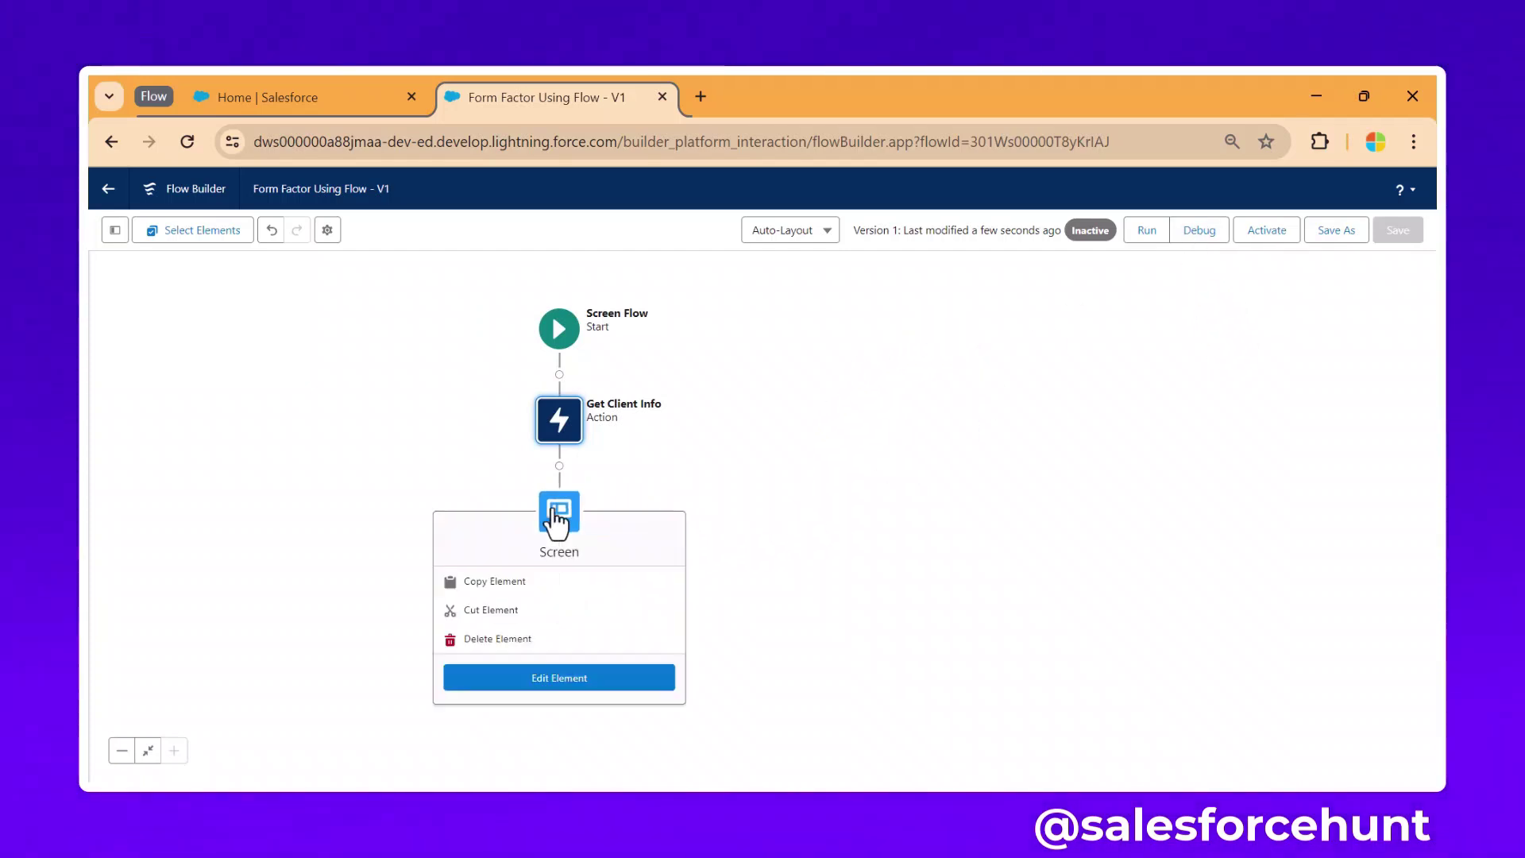
{"action": "left_click", "coordinate": [755, 409]}
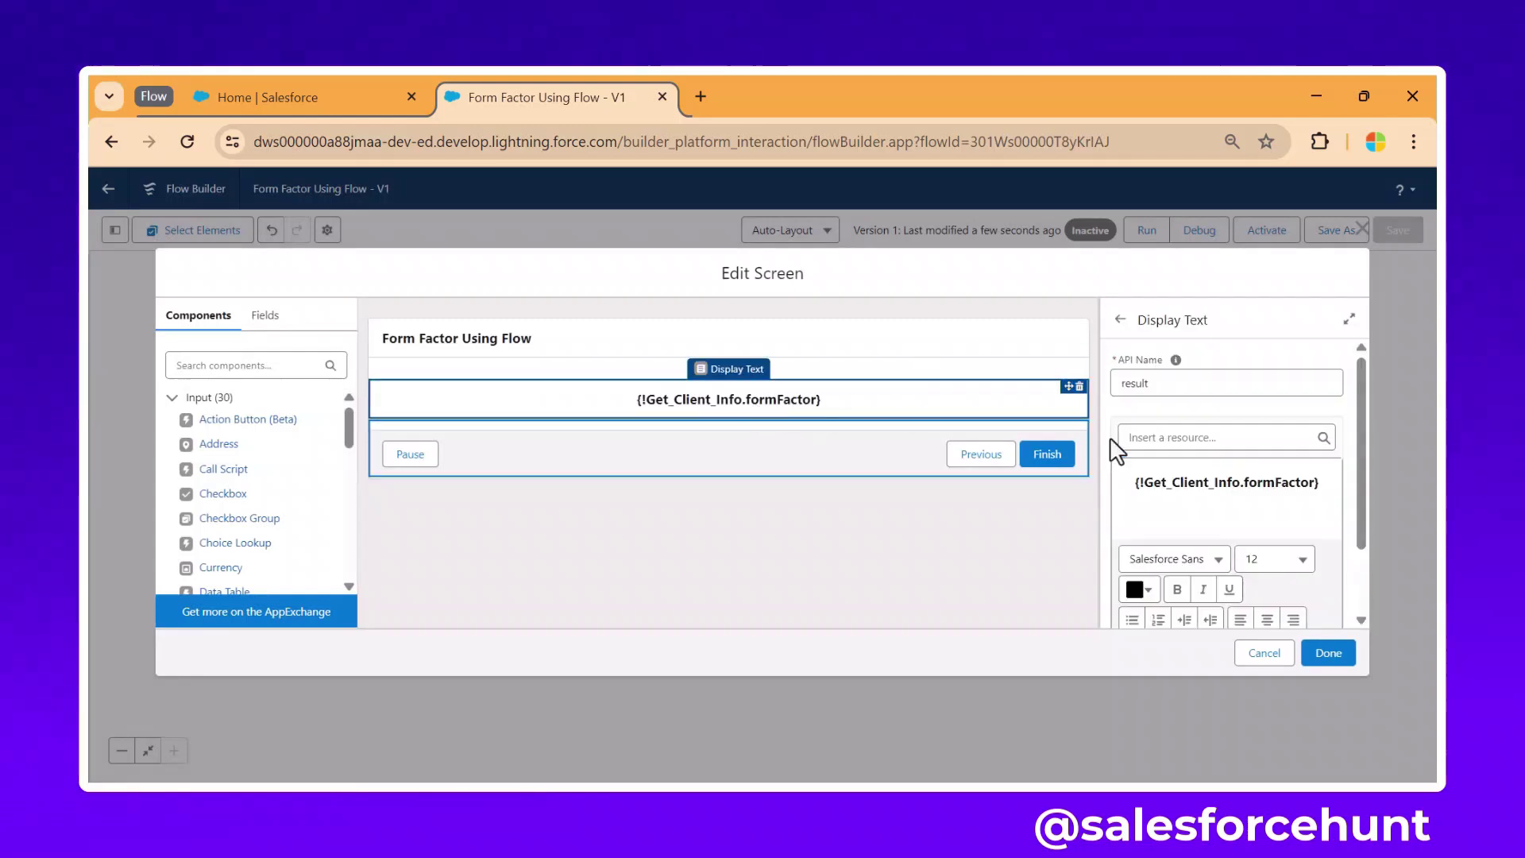
{"action": "left_click", "coordinate": [1361, 232]}
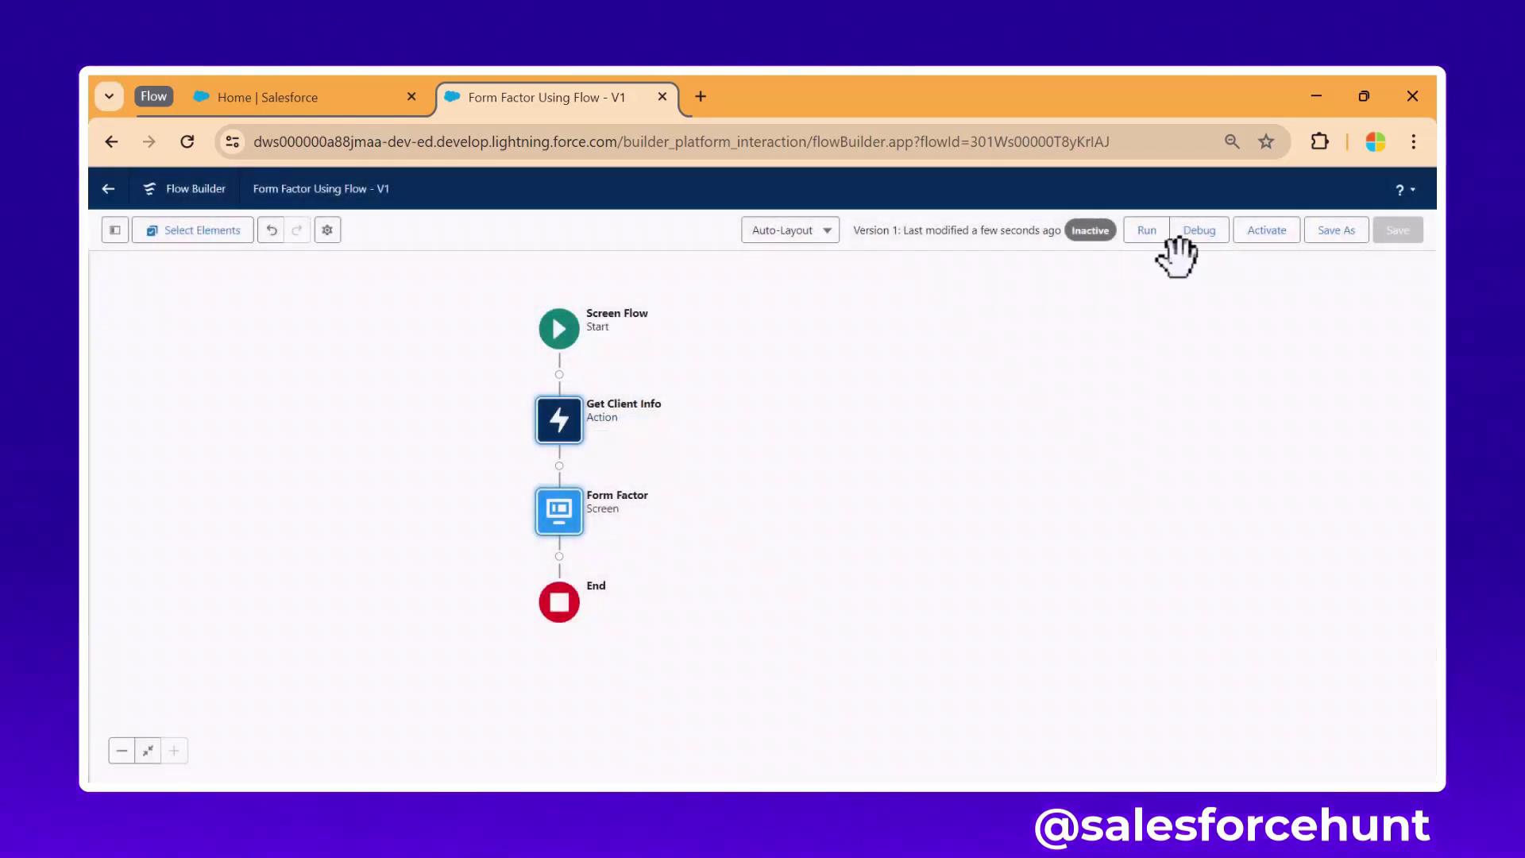
- Run the flow in debug mode again and turn on device emulation in the browser's developer tools
{"action": "left_click", "coordinate": [1204, 239]}
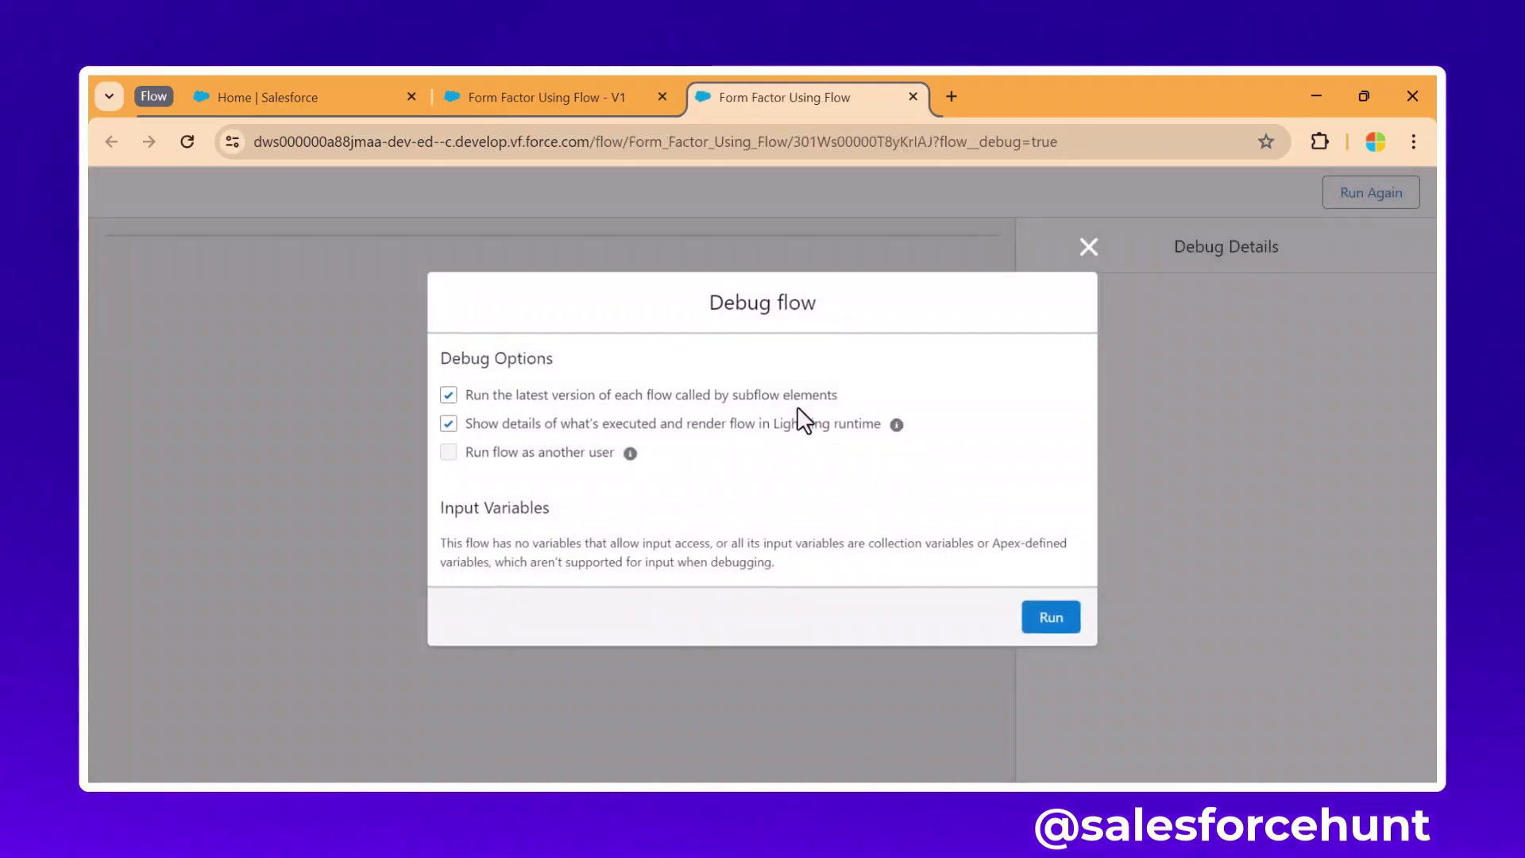
{"action": "left_click", "coordinate": [1053, 619]}
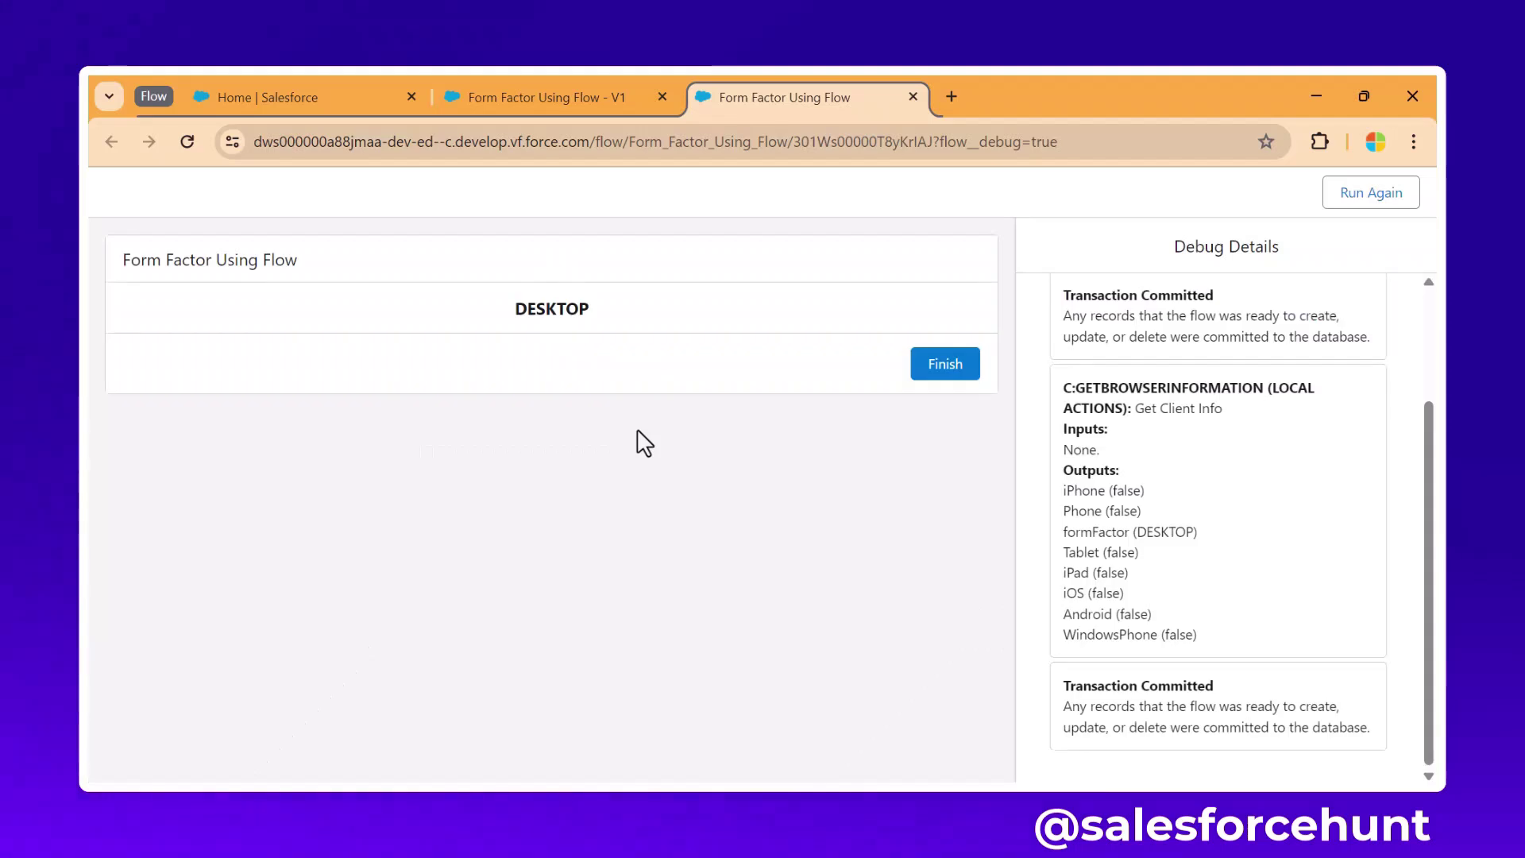
{"action": "key", "text": "F12"}
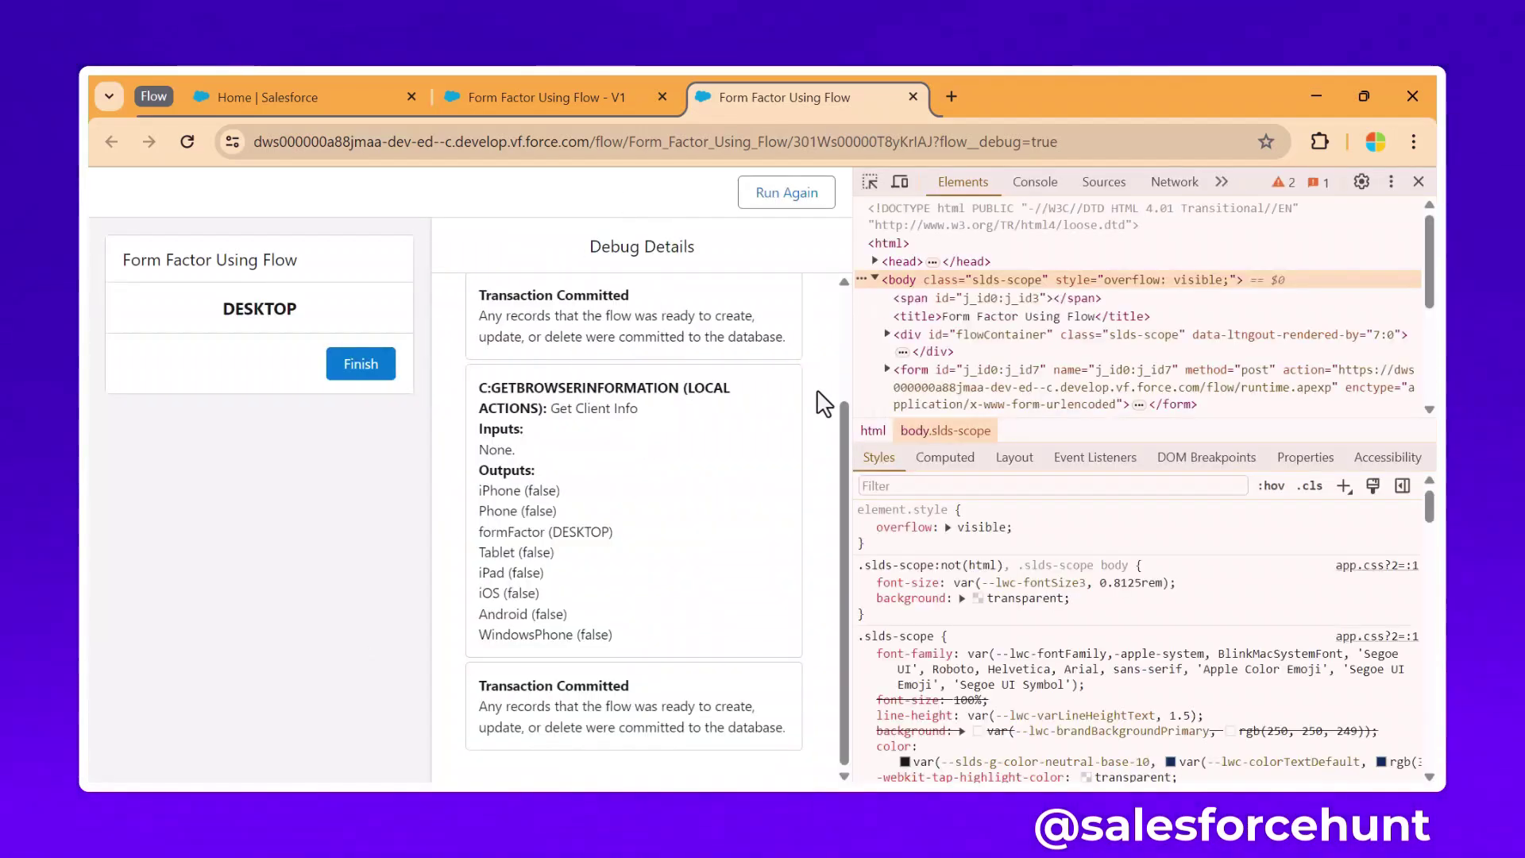
{"action": "left_click", "coordinate": [901, 183]}
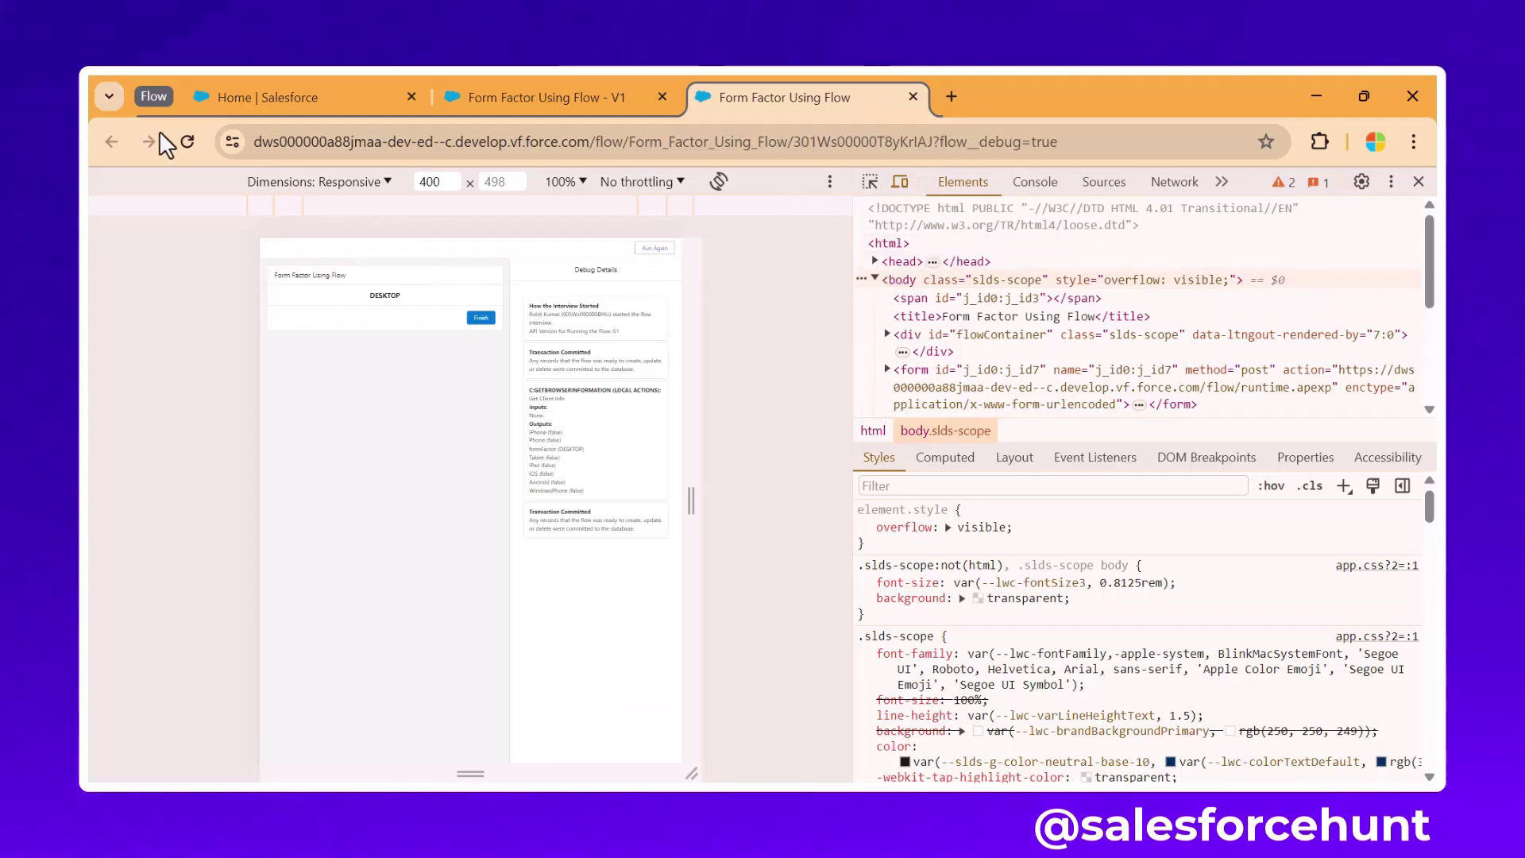
- Reload the debug page and rerun the flow in the responsive viewport at widths of 400 and 613
{"action": "left_click", "coordinate": [194, 140]}
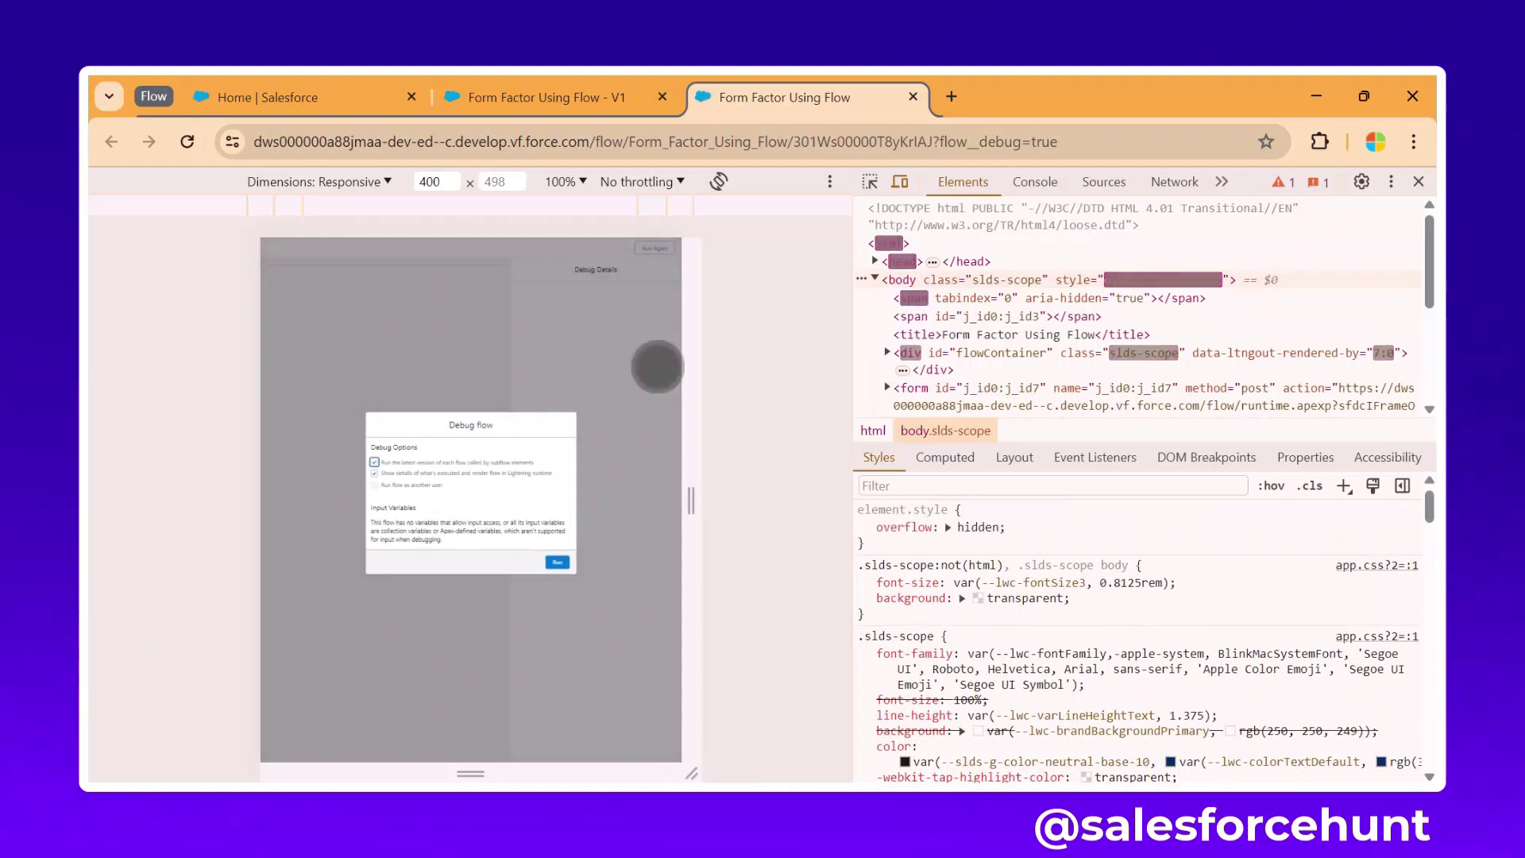
{"action": "left_click", "coordinate": [558, 562]}
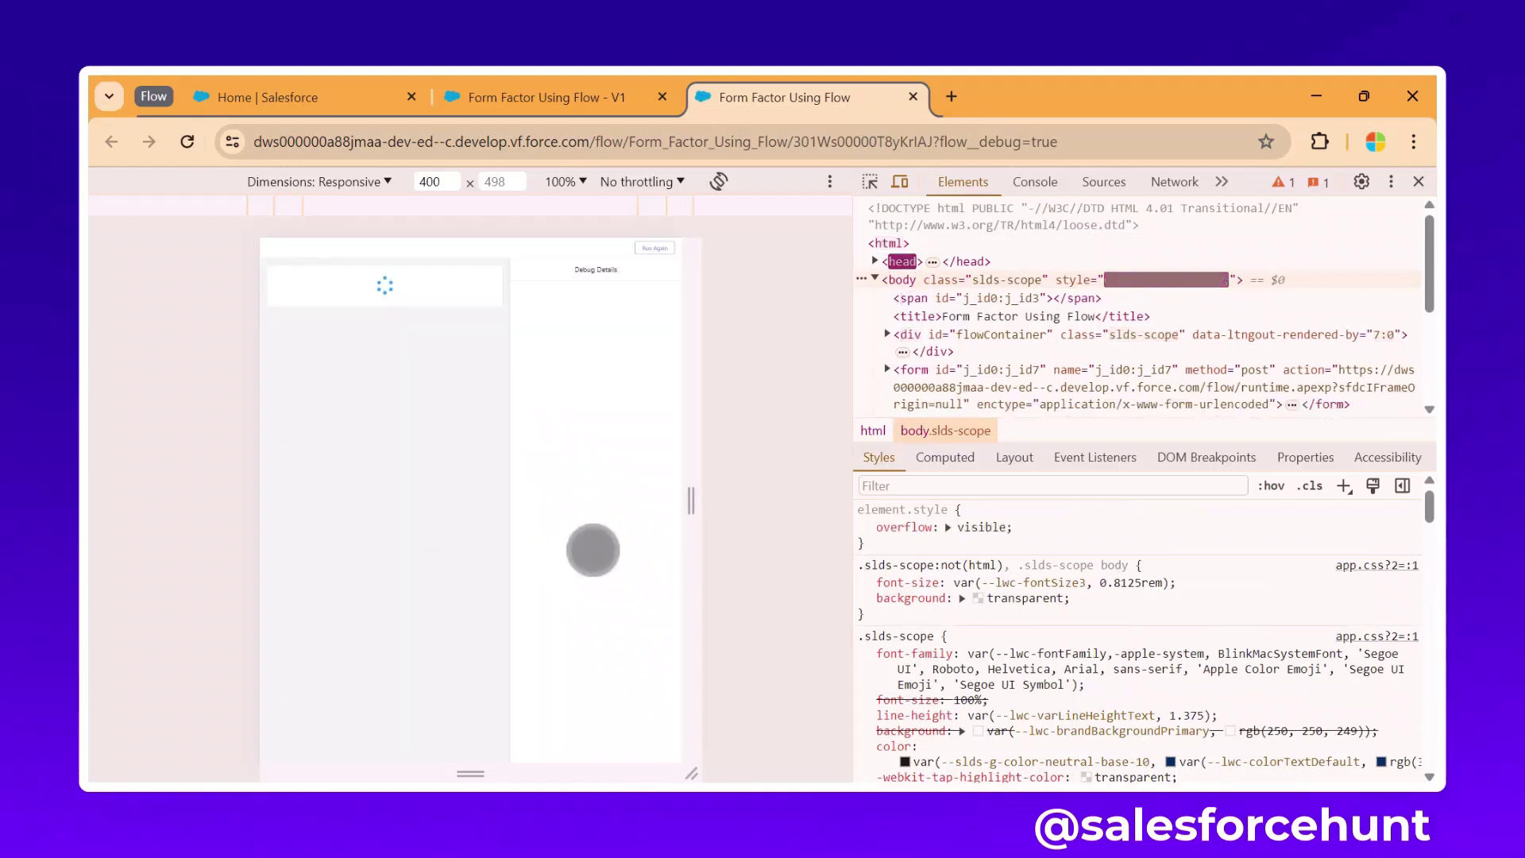
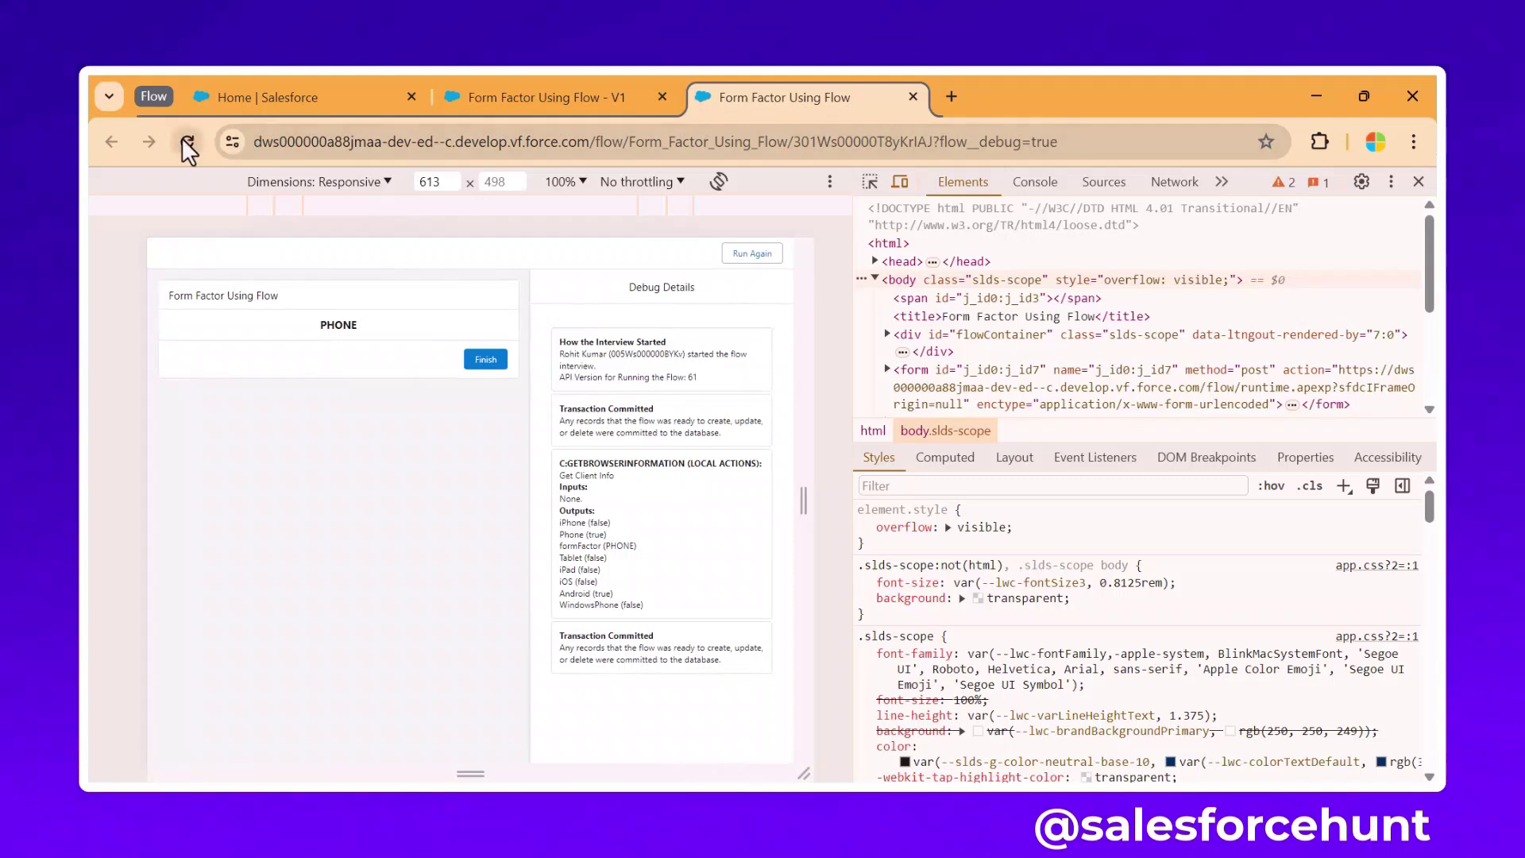
{"action": "left_click", "coordinate": [187, 142]}
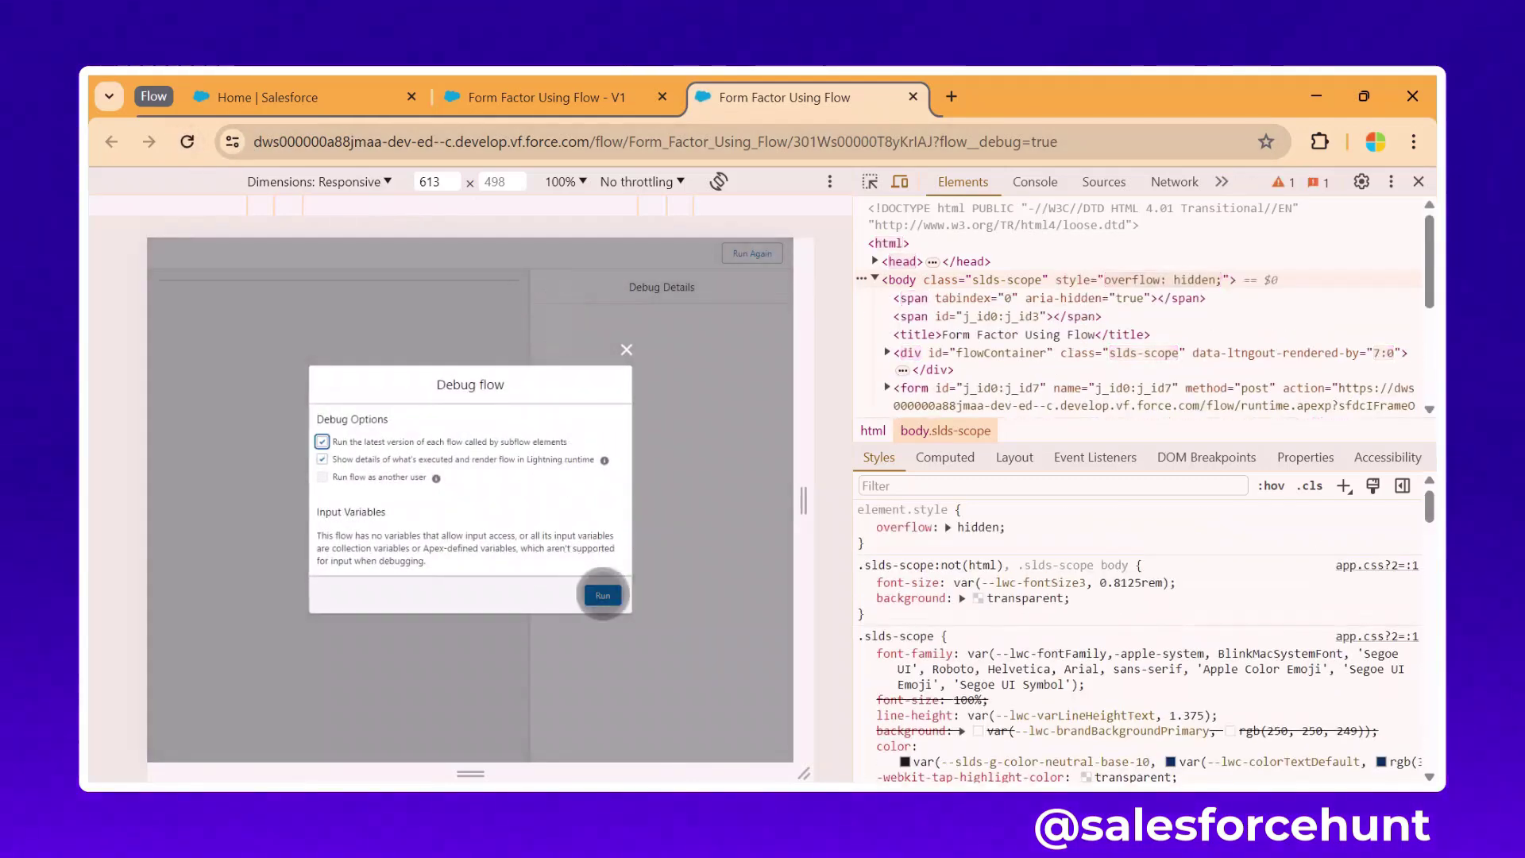
{"action": "left_click", "coordinate": [603, 595]}
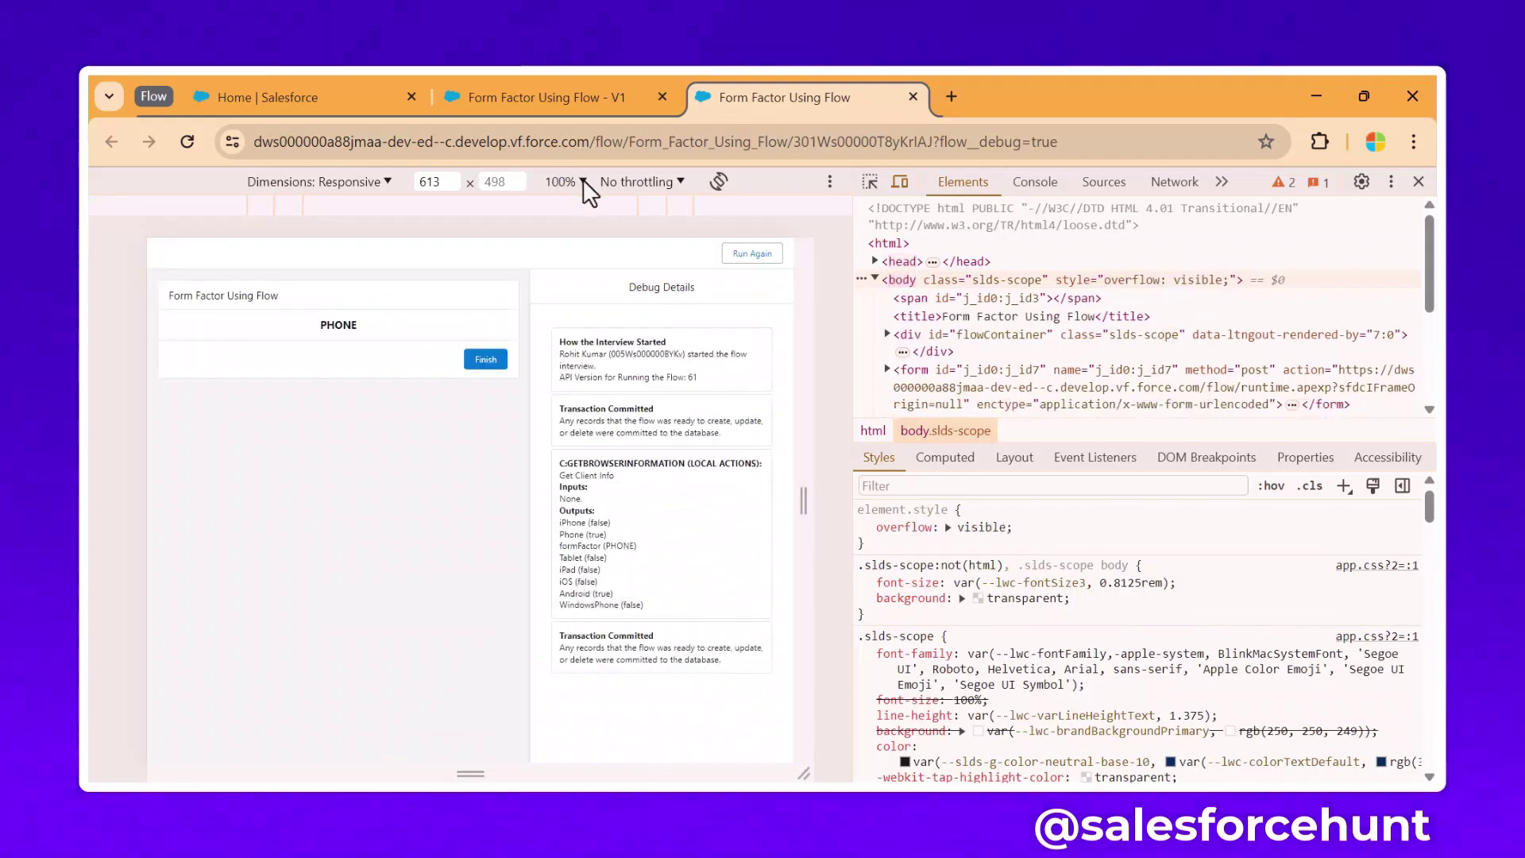
- Switch the emulated device to iPhone 12 Pro, reload the debug page, and run the flow with the default options
{"action": "left_click", "coordinate": [373, 180]}
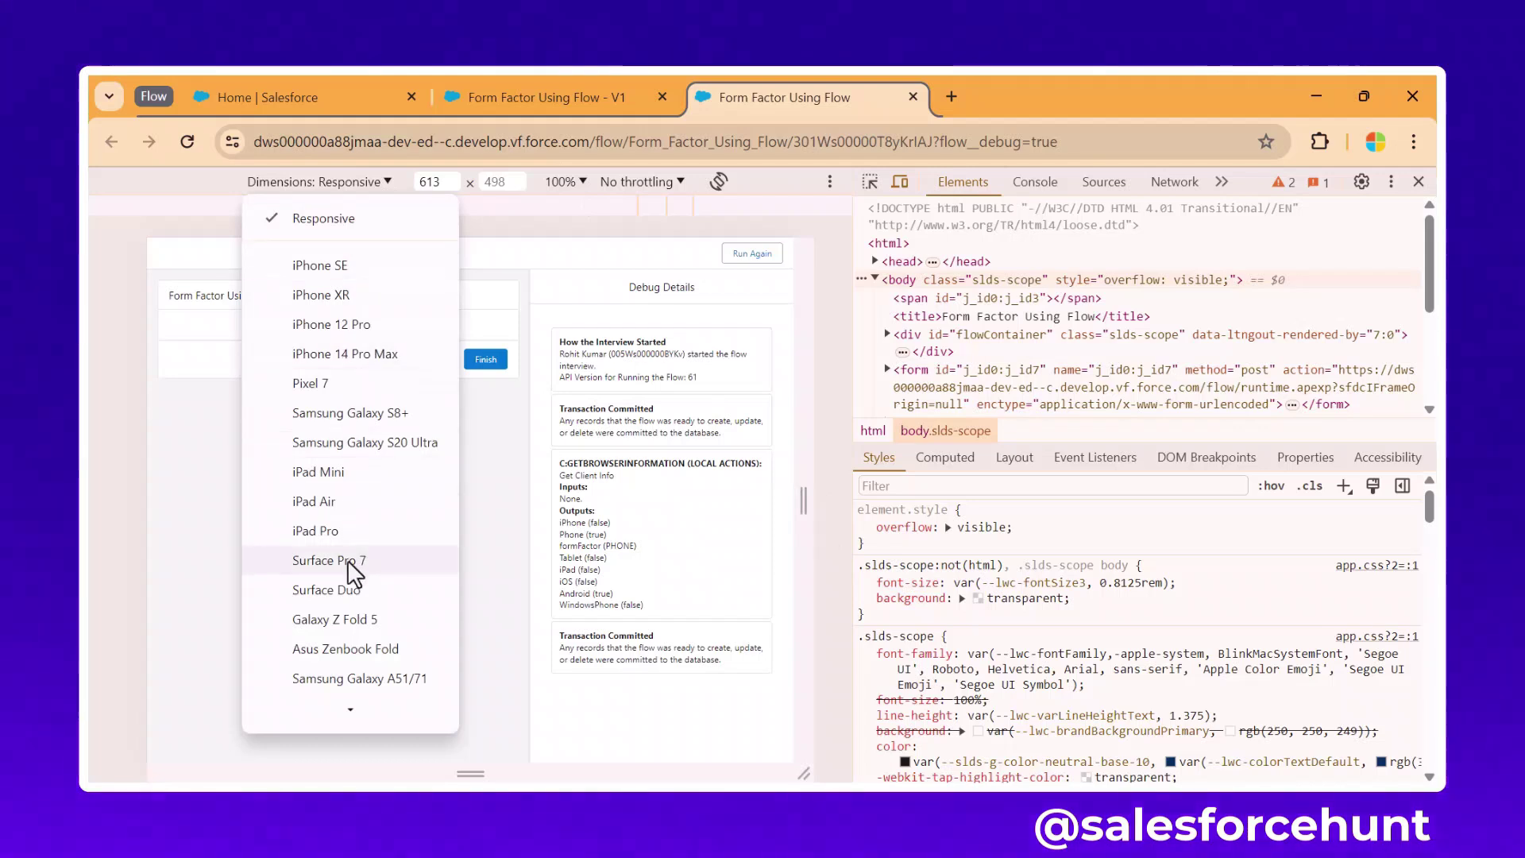
{"action": "left_click", "coordinate": [373, 325]}
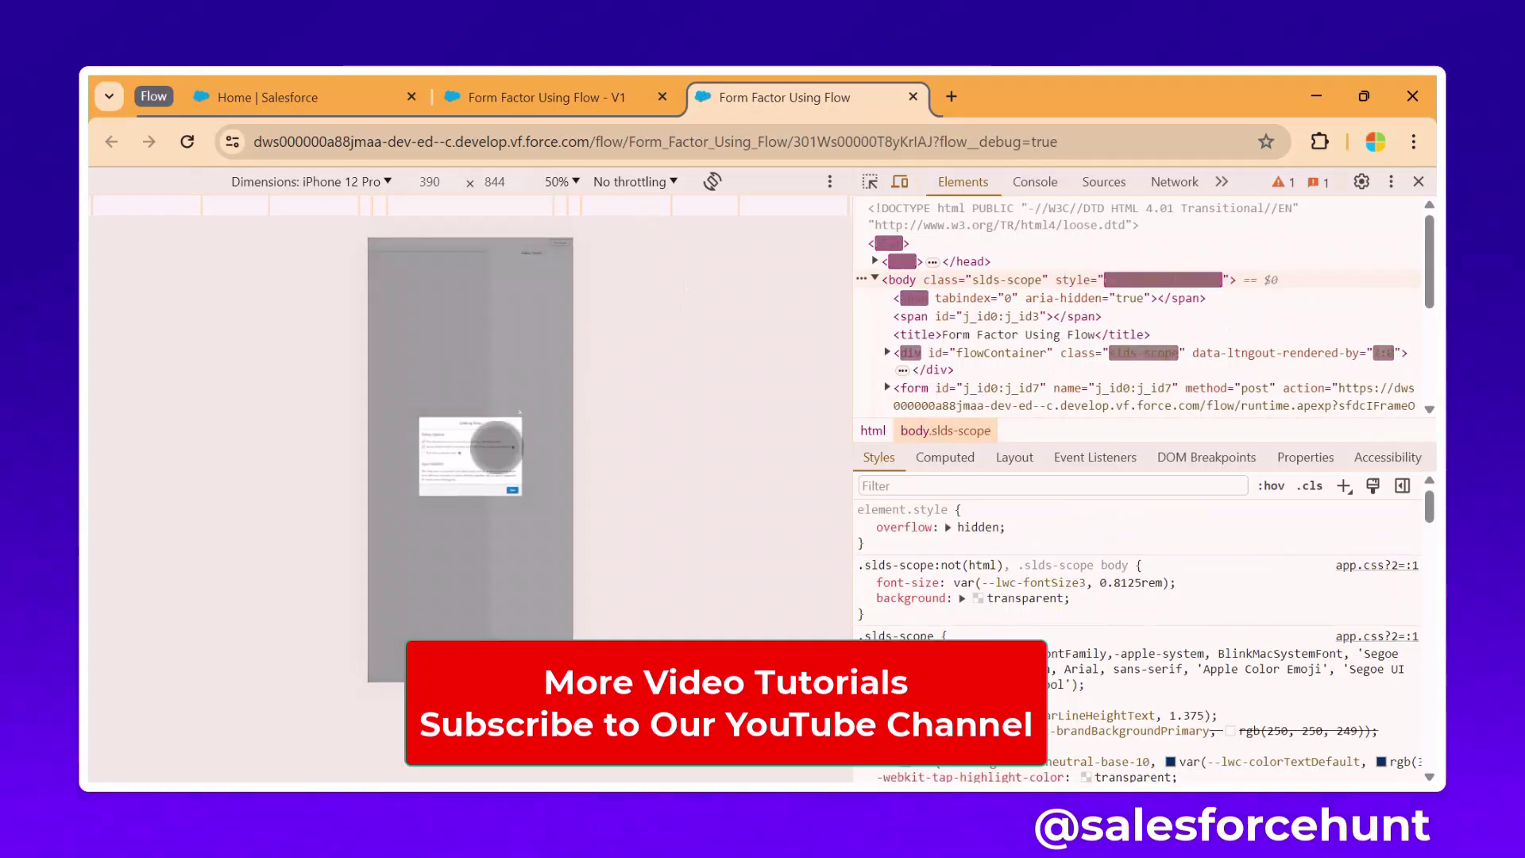
{"action": "left_click", "coordinate": [513, 489]}
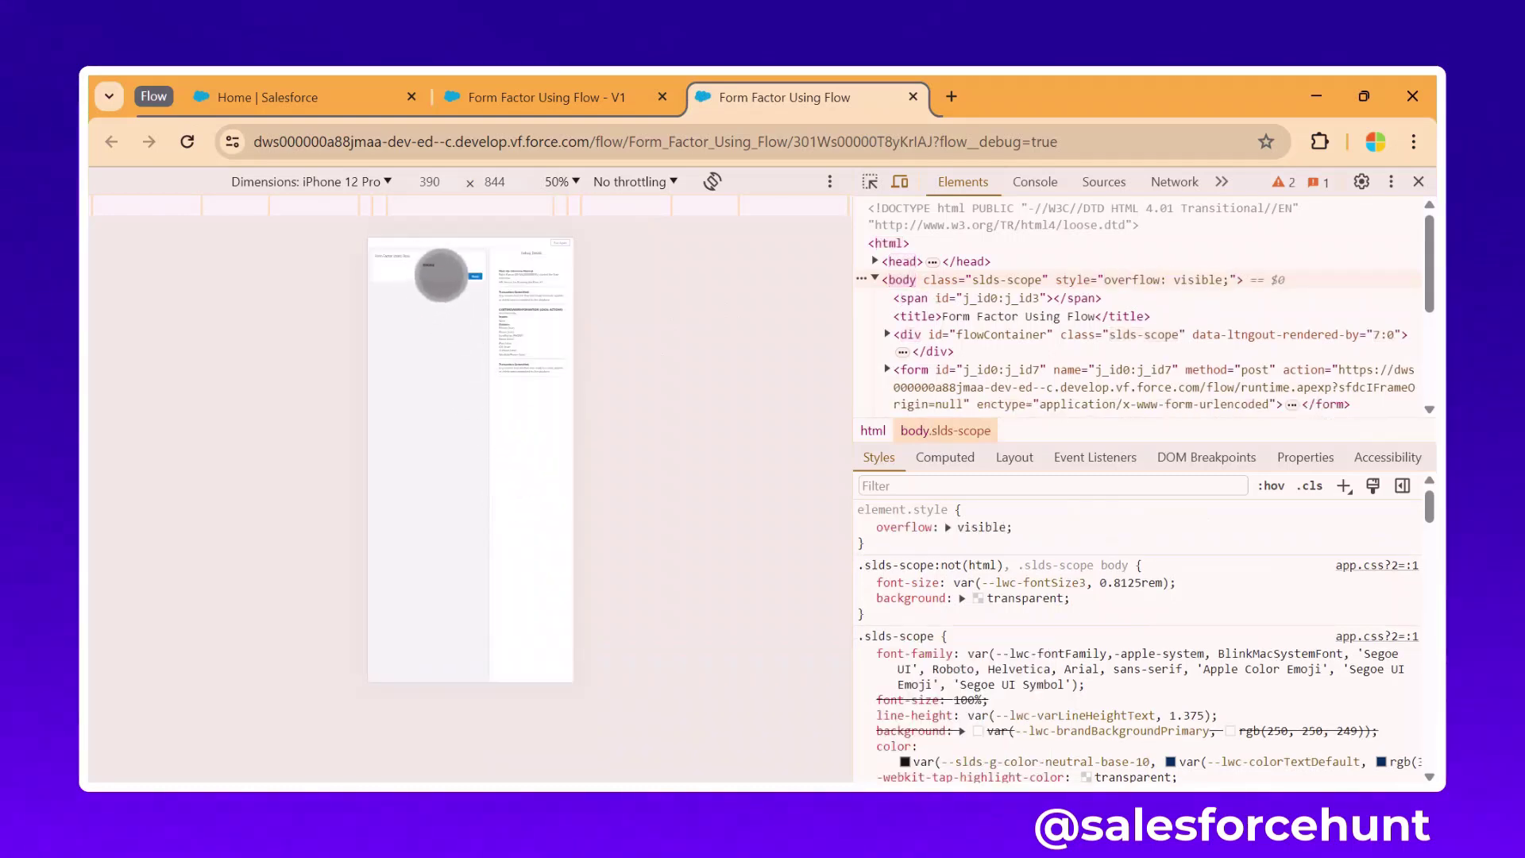
- Emulate an iPad Pro, reload the debug page, and rerun the flow with the default debug options
{"action": "left_click", "coordinate": [326, 182]}
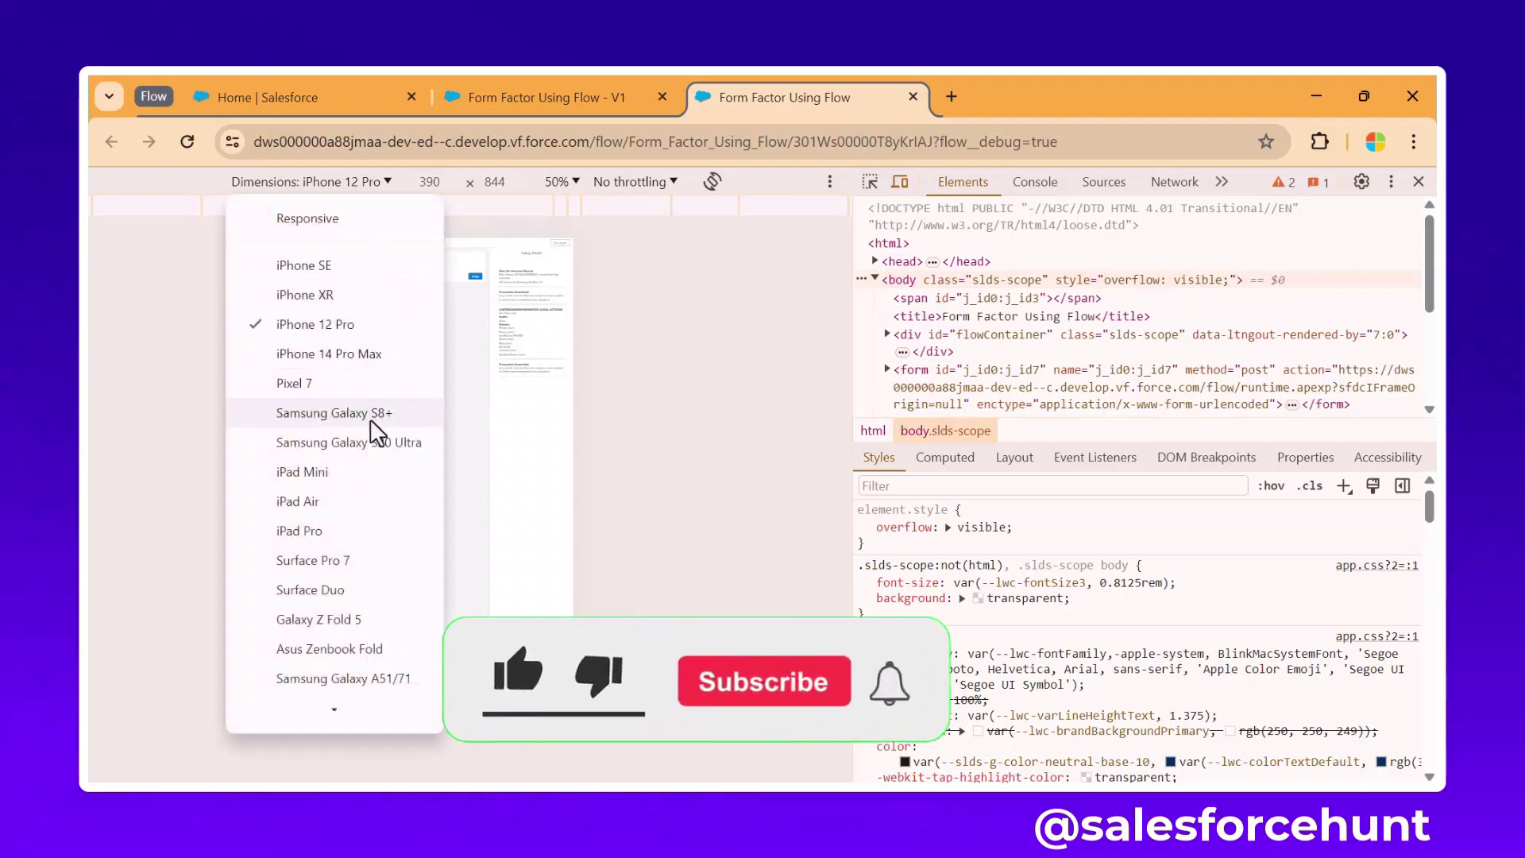
{"action": "scroll", "coordinate": [362, 532], "scroll_direction": "down", "scroll_amount": 2}
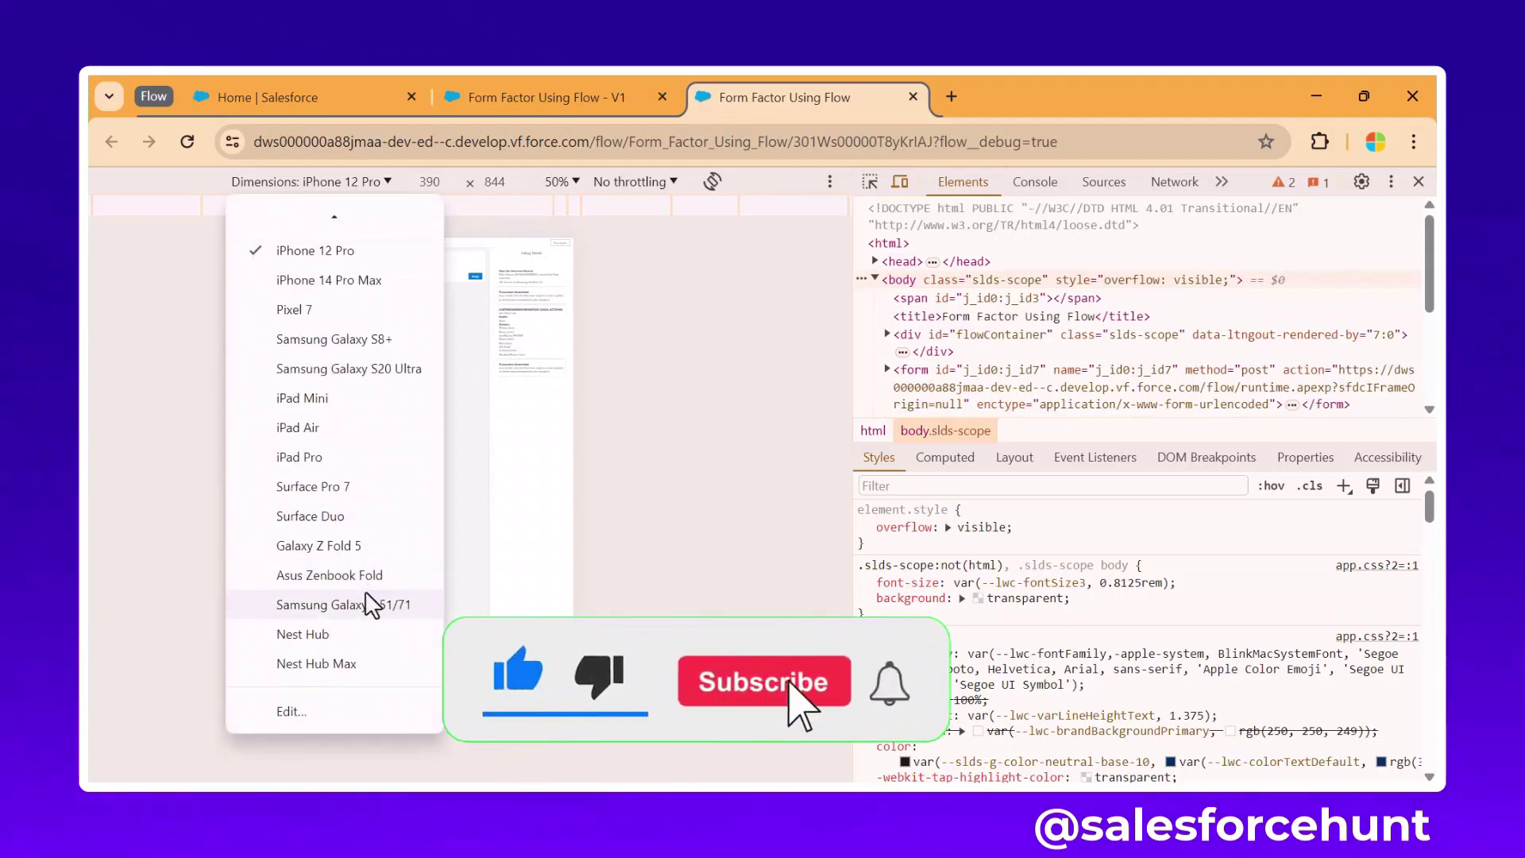
{"action": "scroll", "coordinate": [364, 592], "scroll_direction": "up", "scroll_amount": 2}
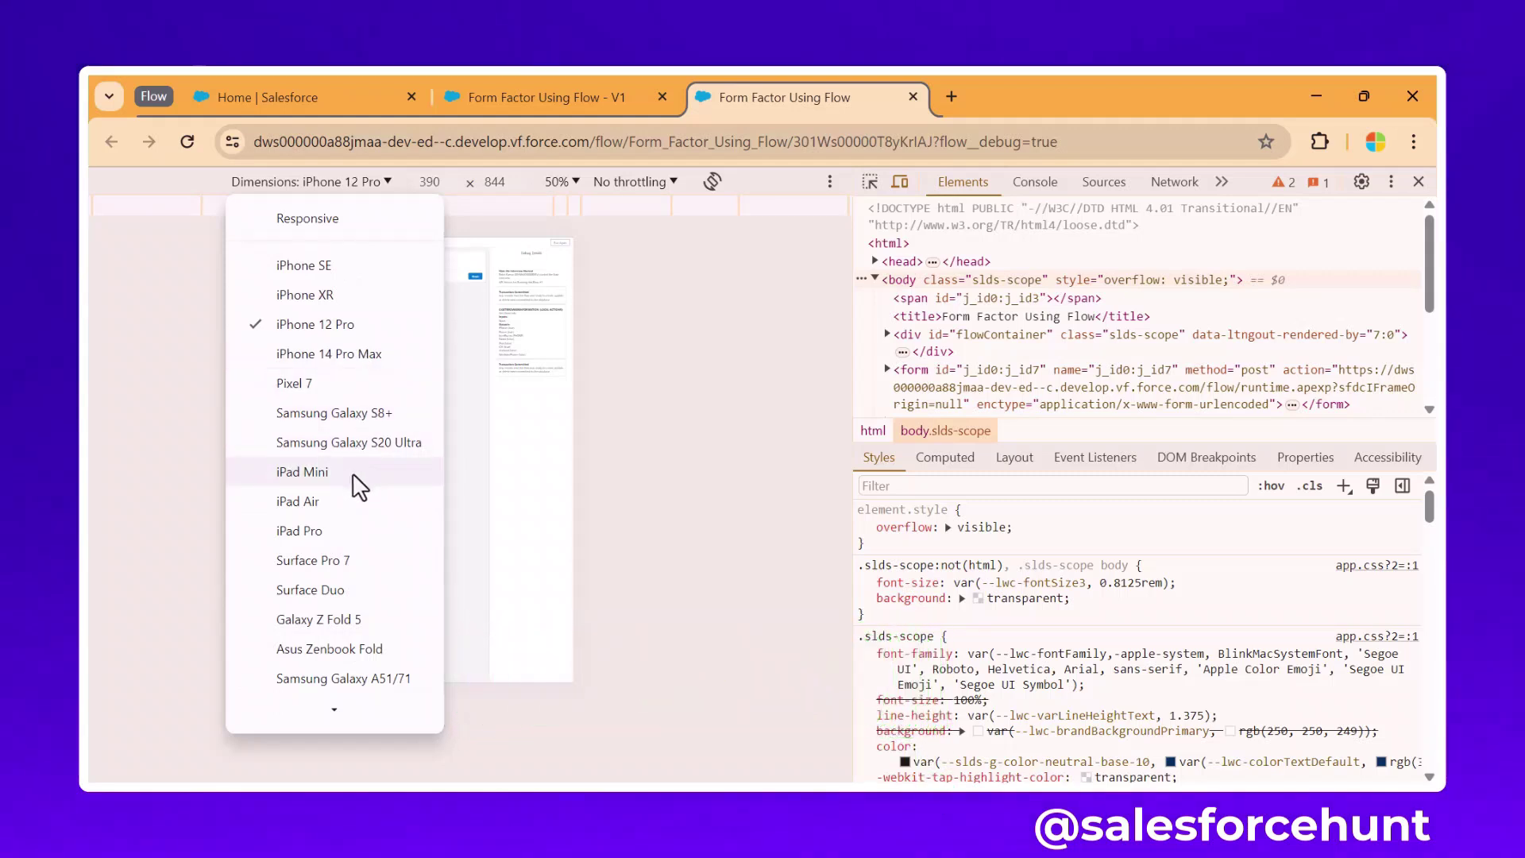
{"action": "left_click", "coordinate": [347, 535]}
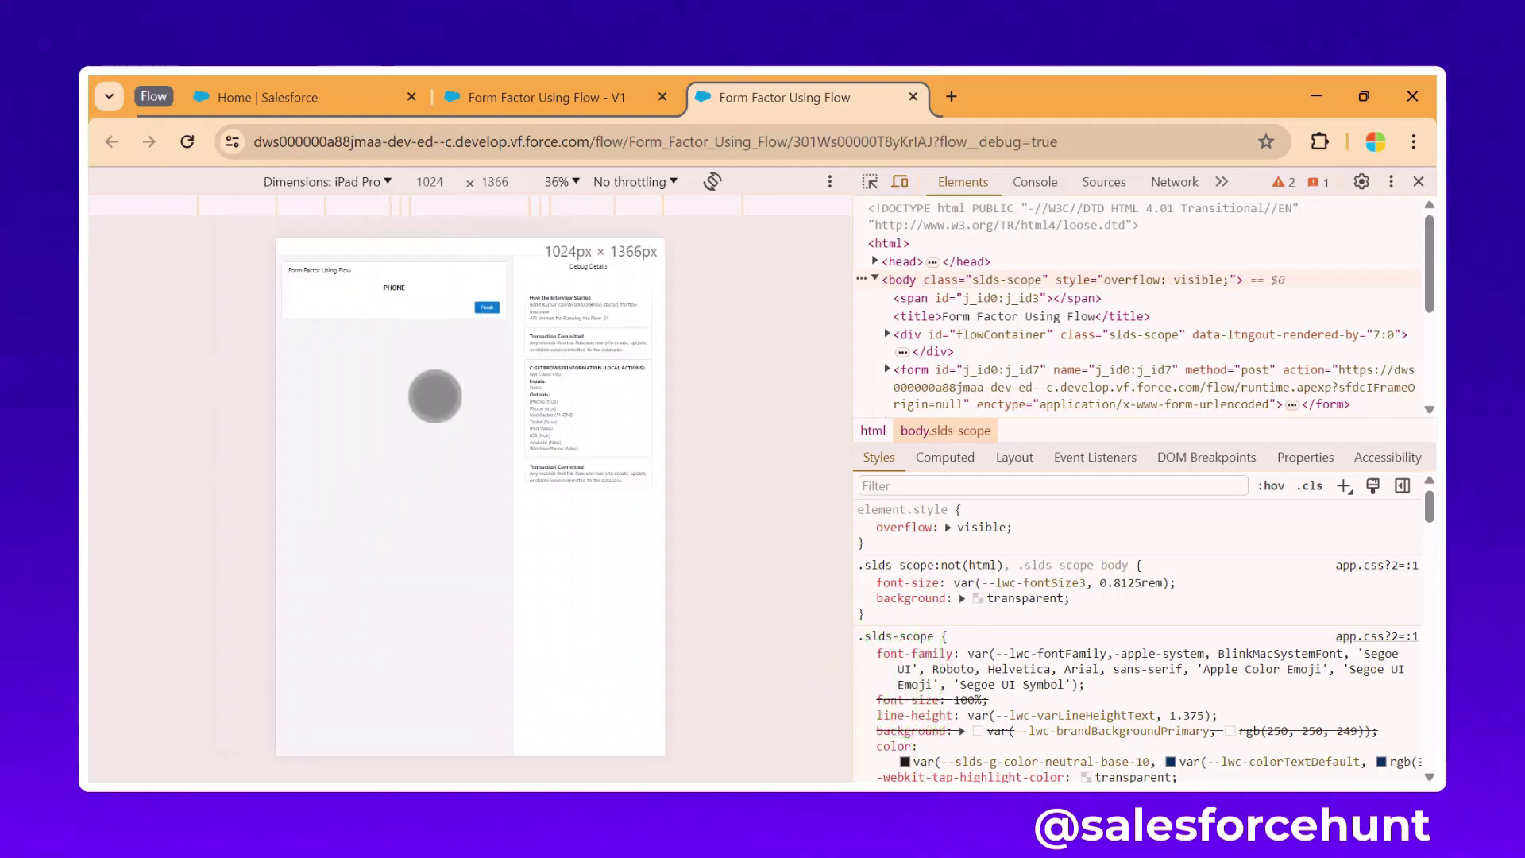
{"action": "left_click", "coordinate": [182, 142]}
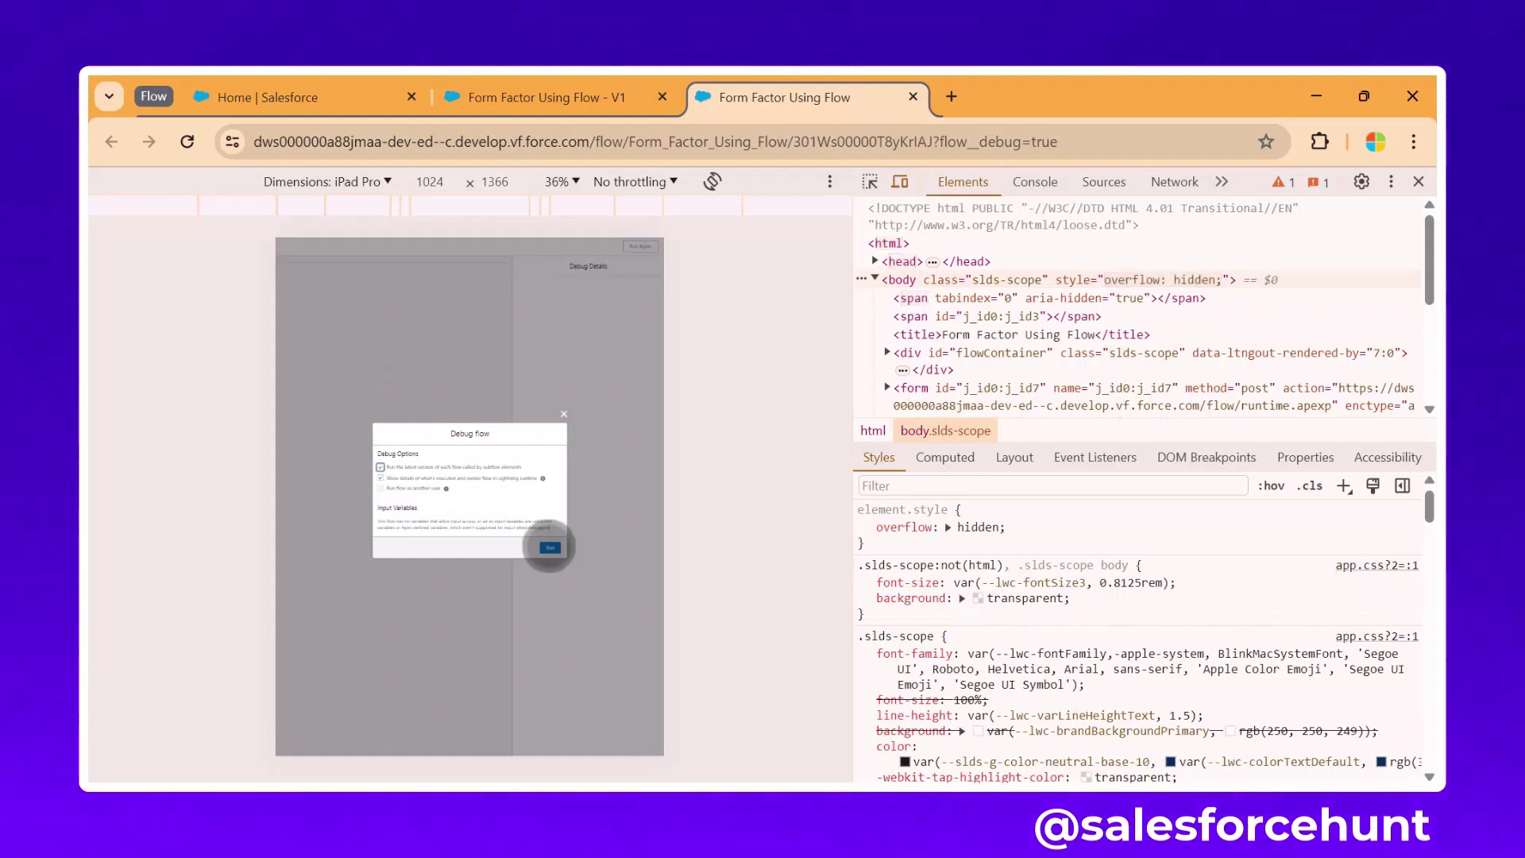
{"action": "left_click", "coordinate": [549, 547]}
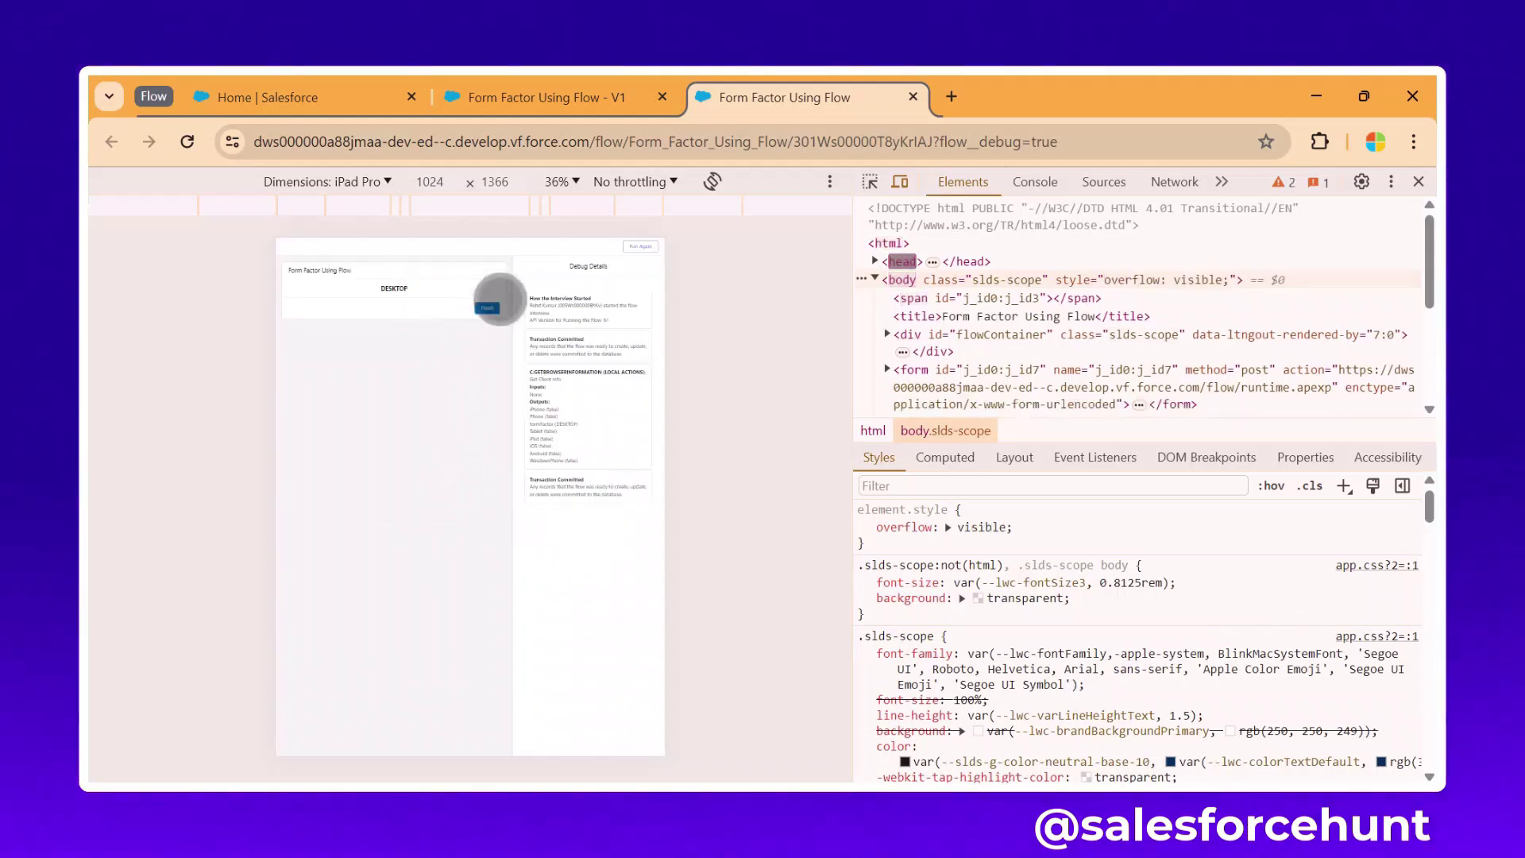
- Change the emulated device to iPad Air, reload the debug page, and debug the flow again
{"action": "left_click", "coordinate": [346, 181]}
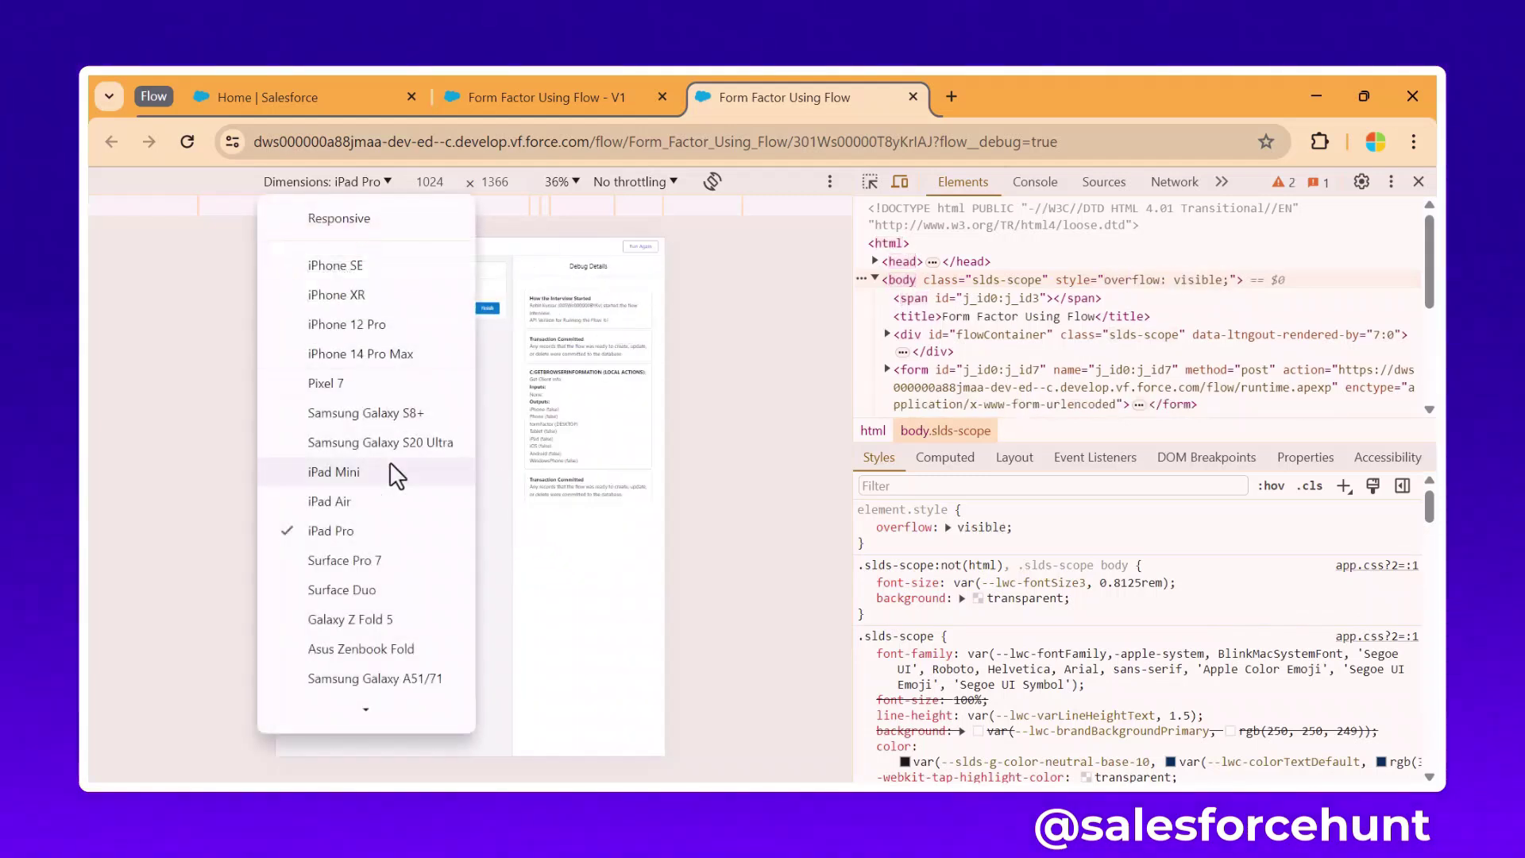
{"action": "left_click", "coordinate": [395, 505]}
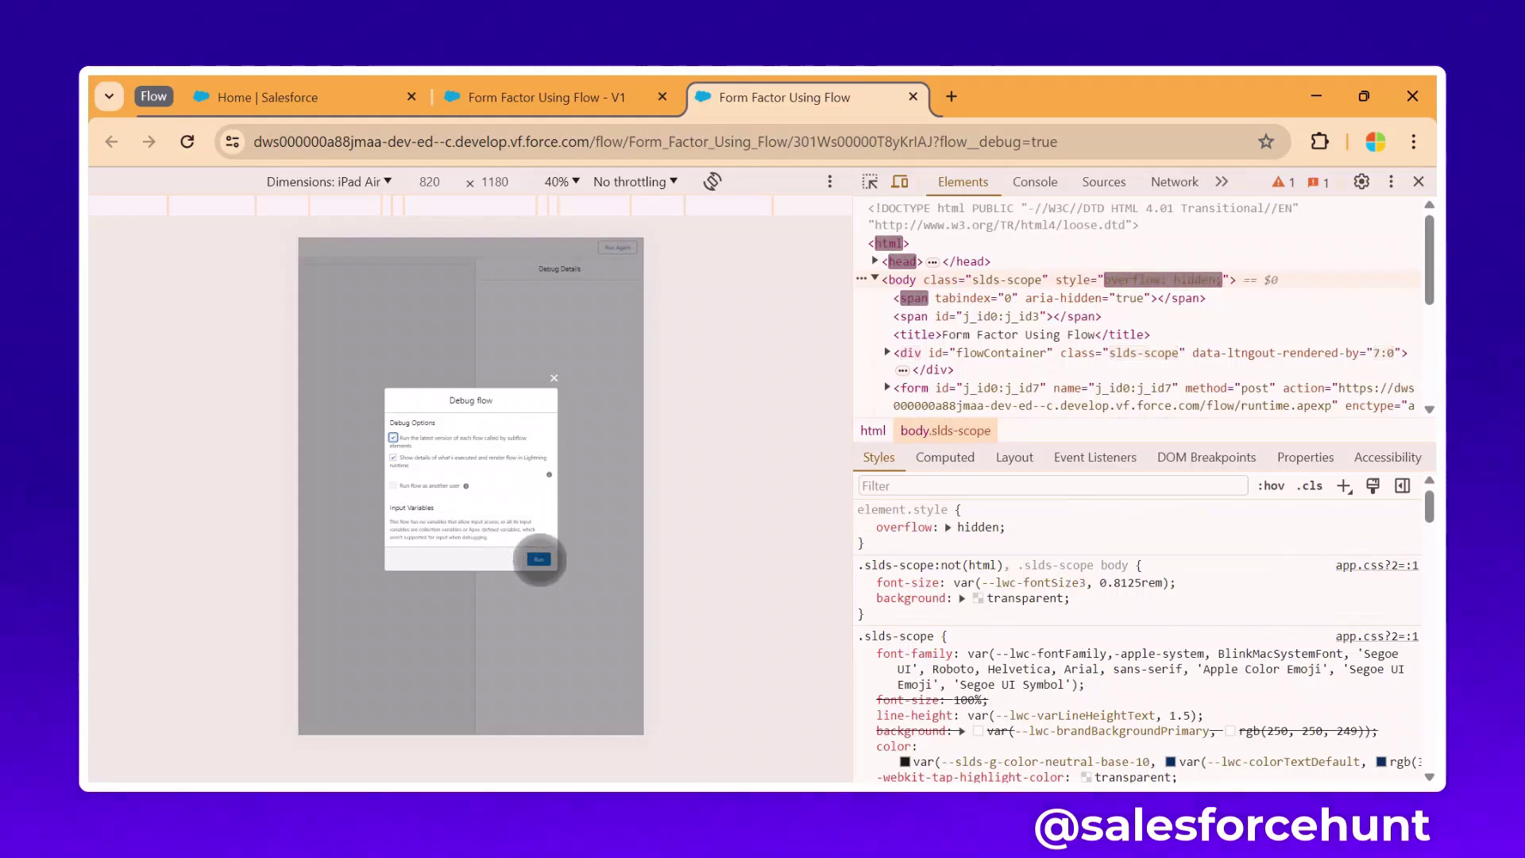
{"action": "left_click", "coordinate": [539, 559]}
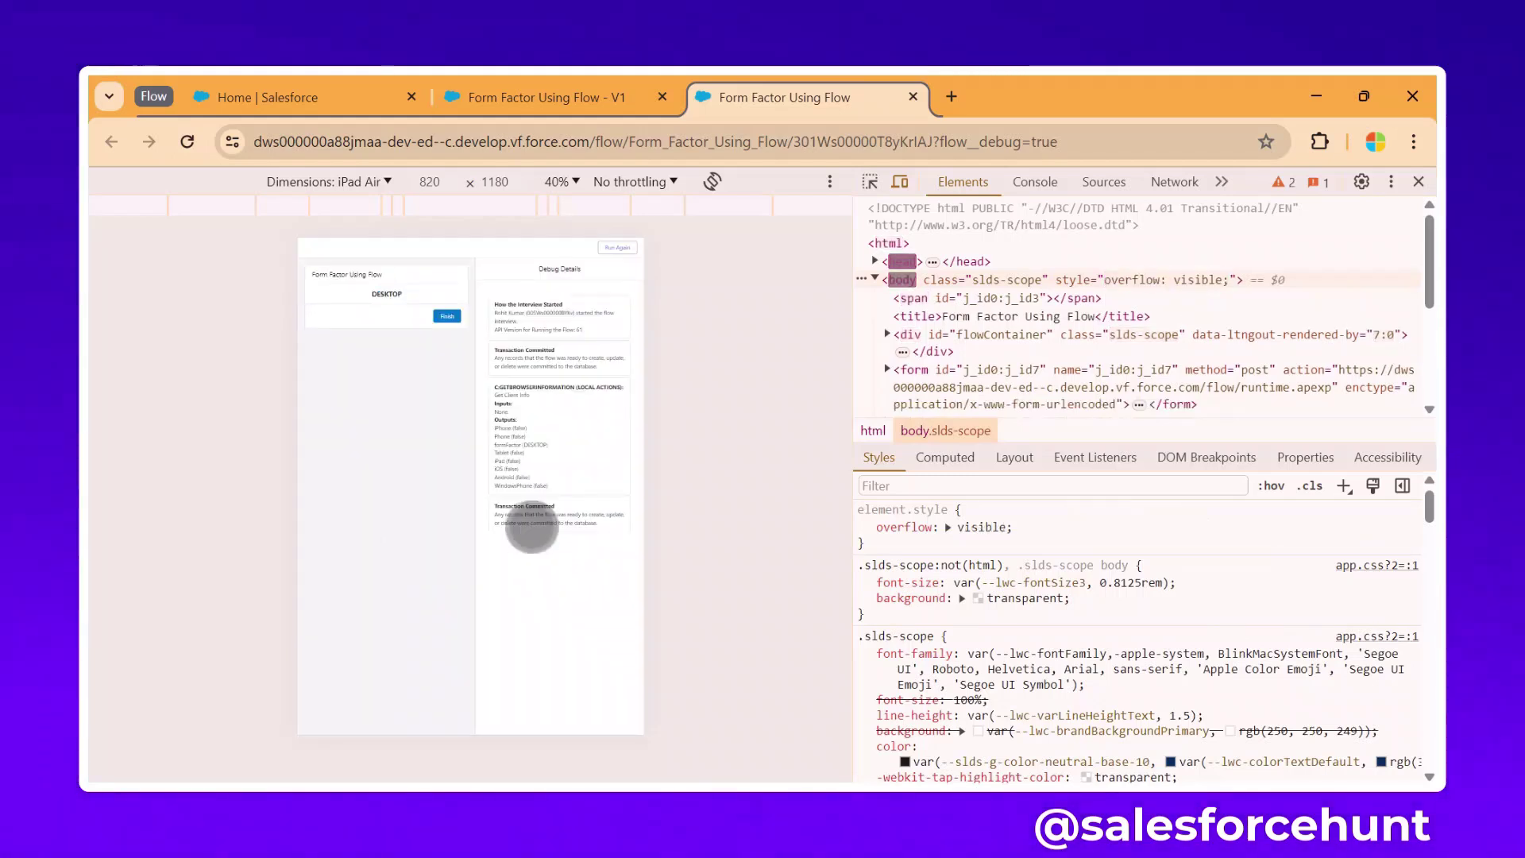
- Test the flow on an emulated iPad Mini after reloading, and briefly check the flow's canvas in Flow Builder
{"action": "left_click", "coordinate": [312, 183]}
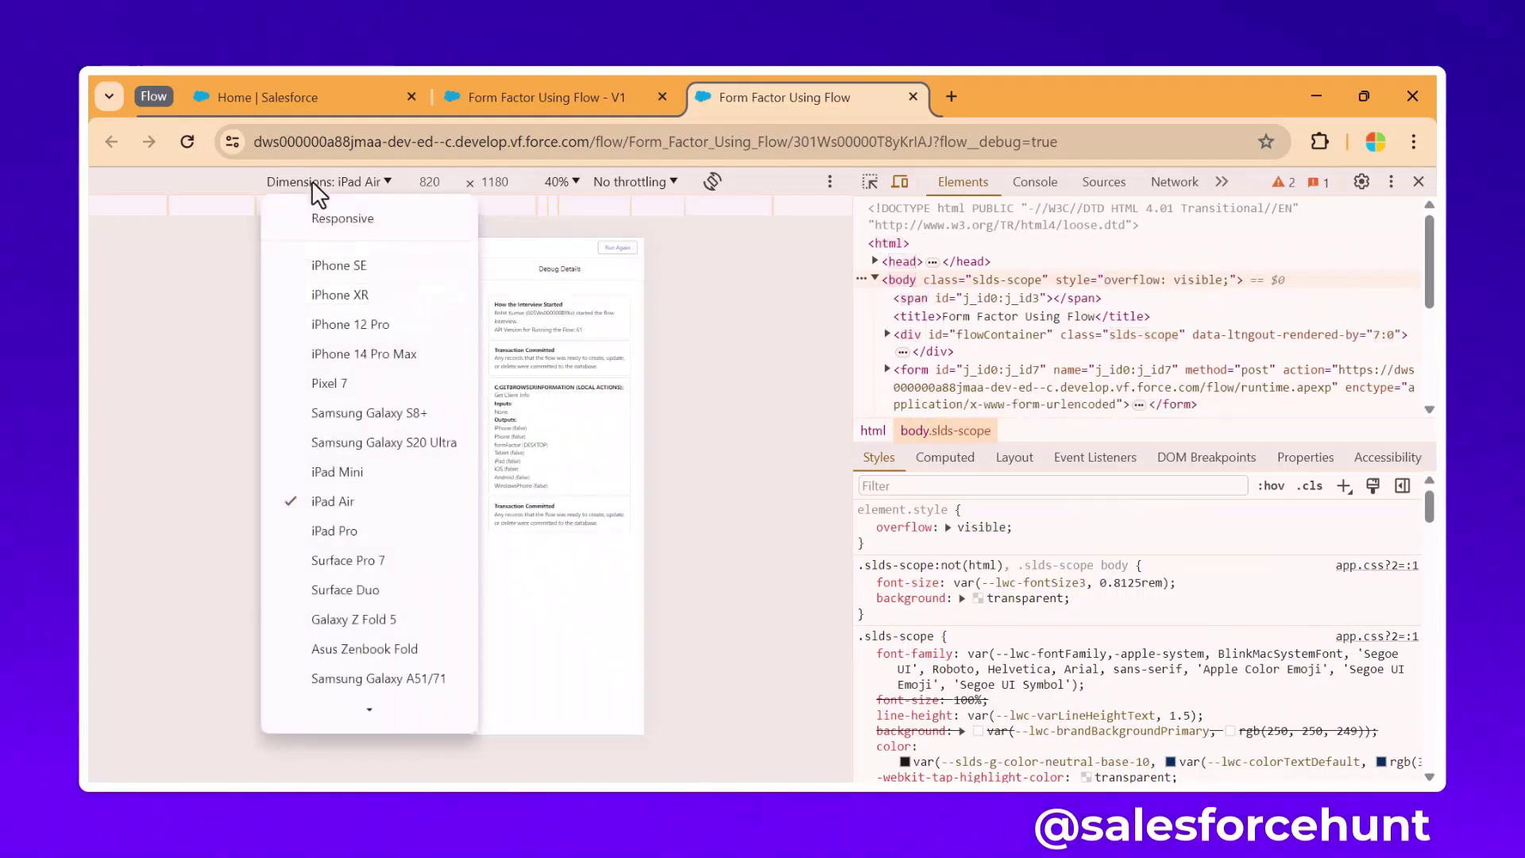
{"action": "left_click", "coordinate": [387, 473]}
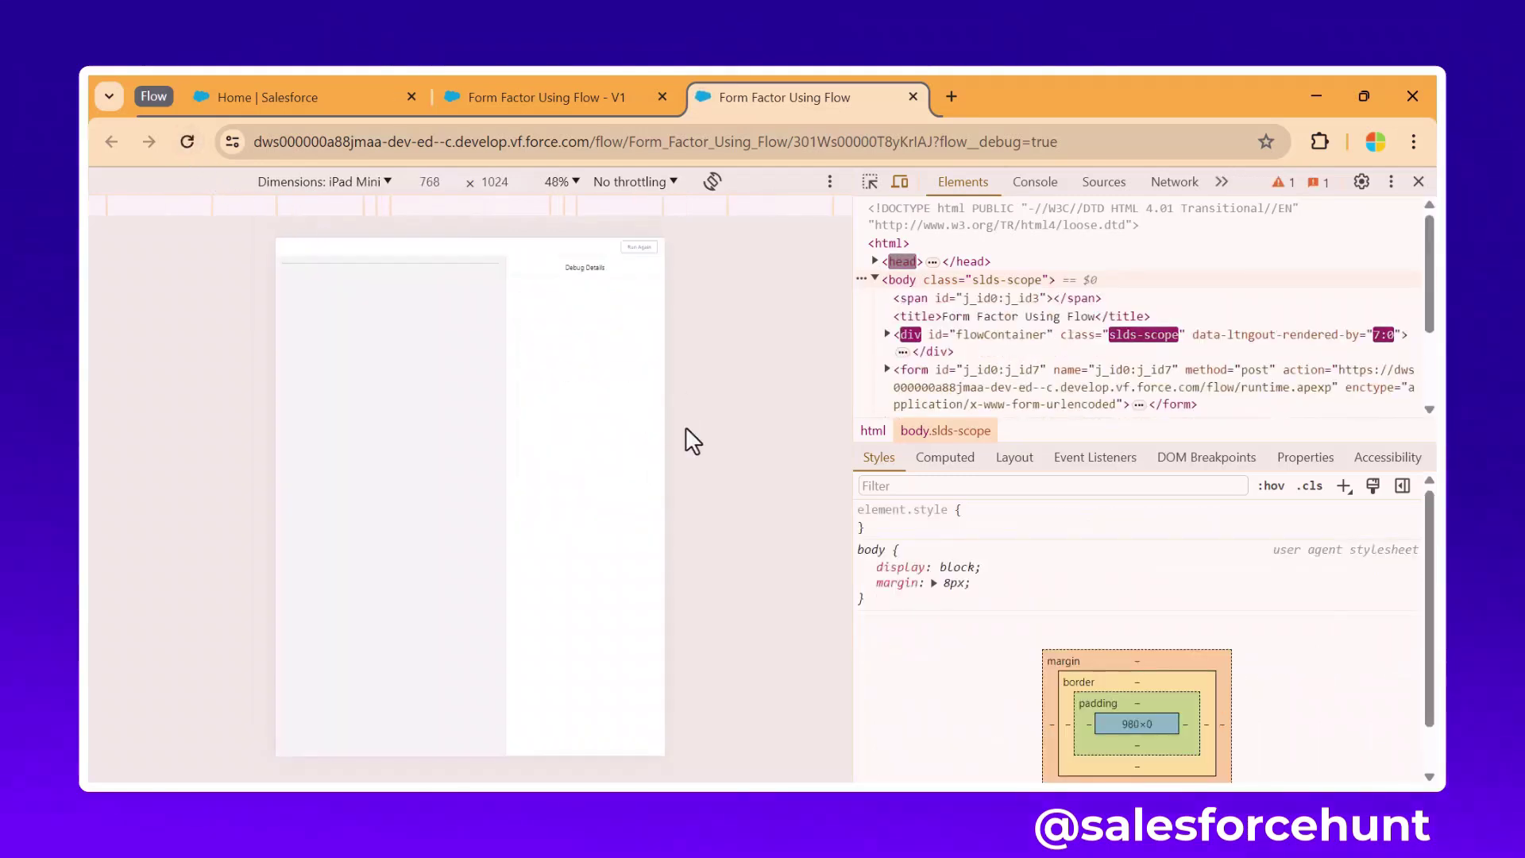
{"action": "left_click", "coordinate": [549, 552]}
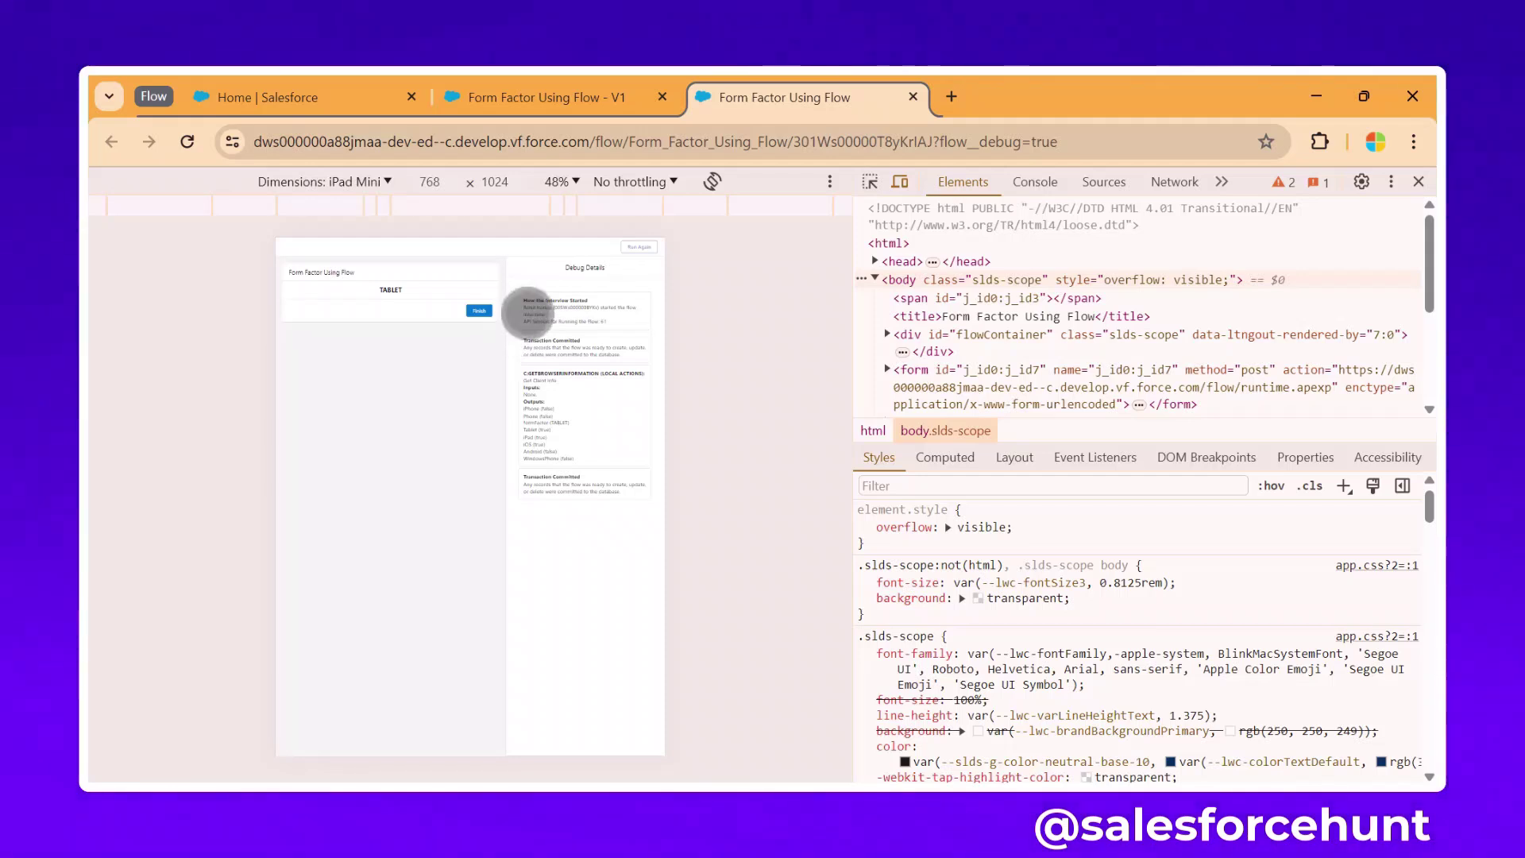
{"action": "left_click", "coordinate": [548, 98]}
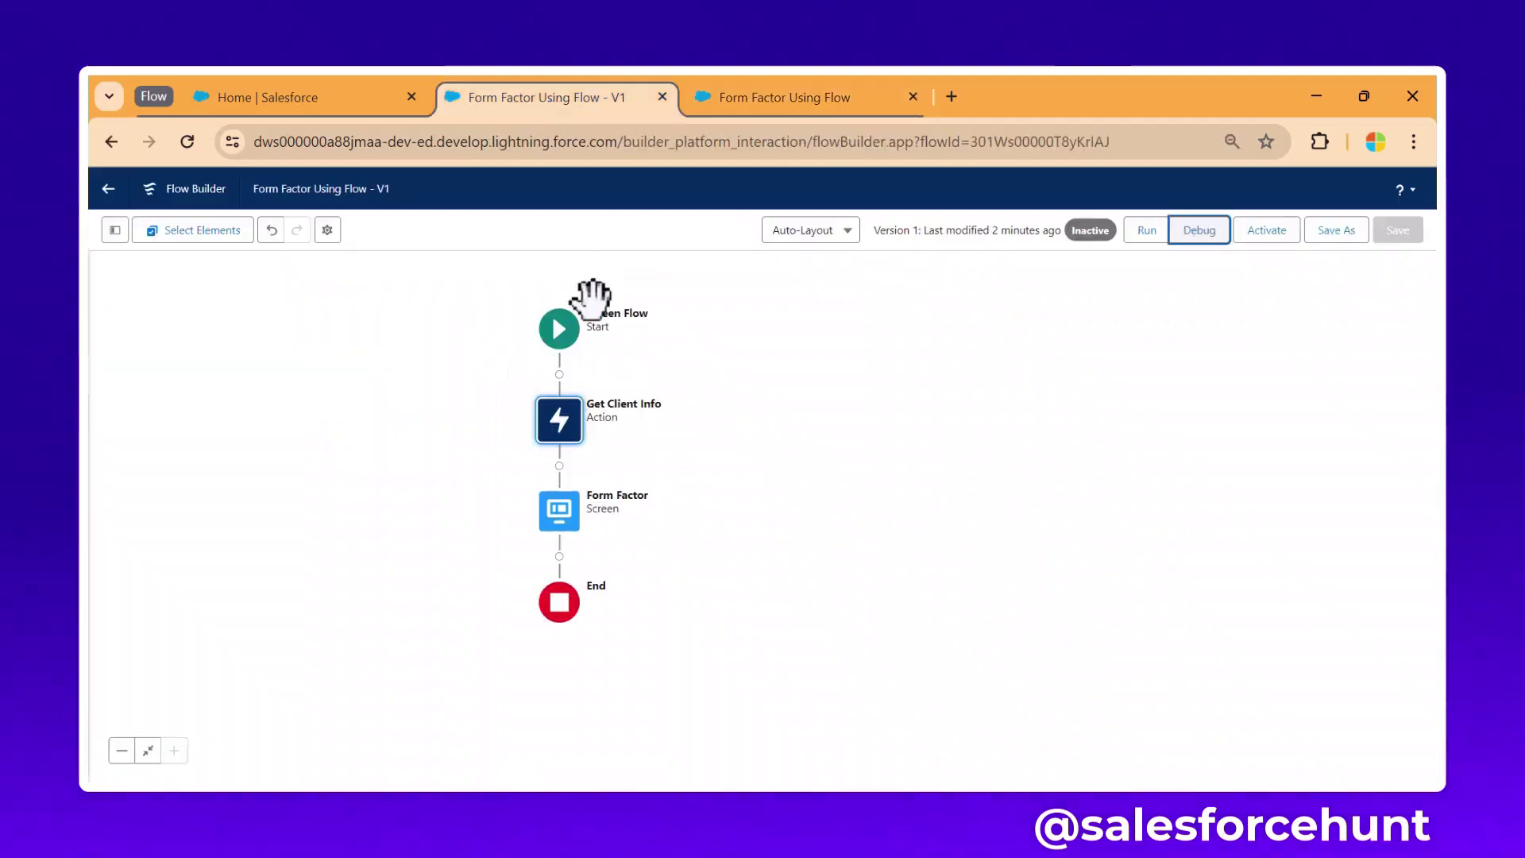
{"action": "left_click", "coordinate": [813, 98]}
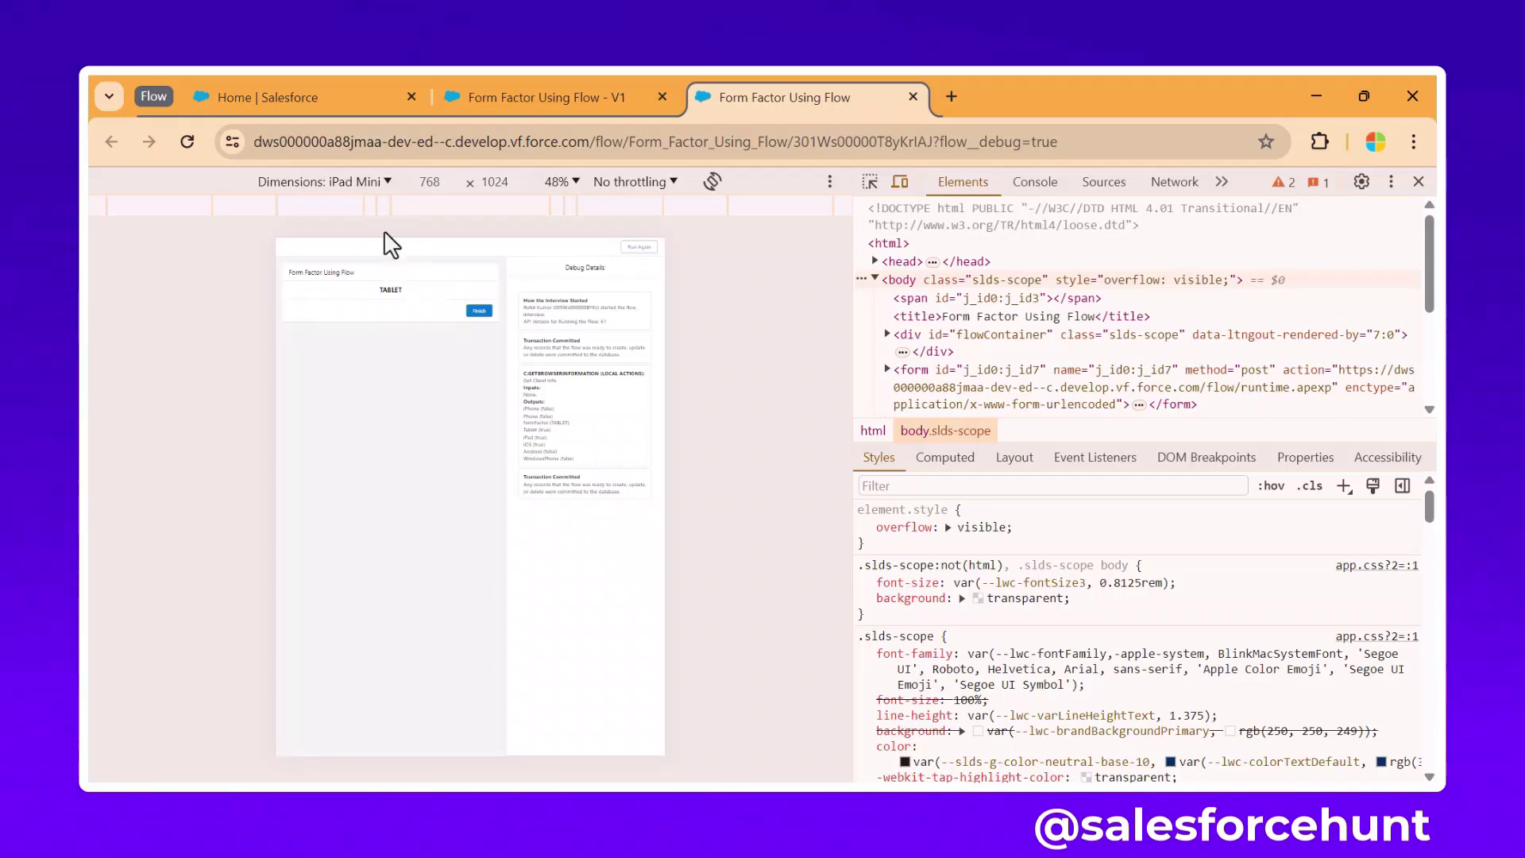
- Close the developer tools, reload and rerun the flow in the desktop view, and highlight the displayed form factor
{"action": "left_click", "coordinate": [1419, 181]}
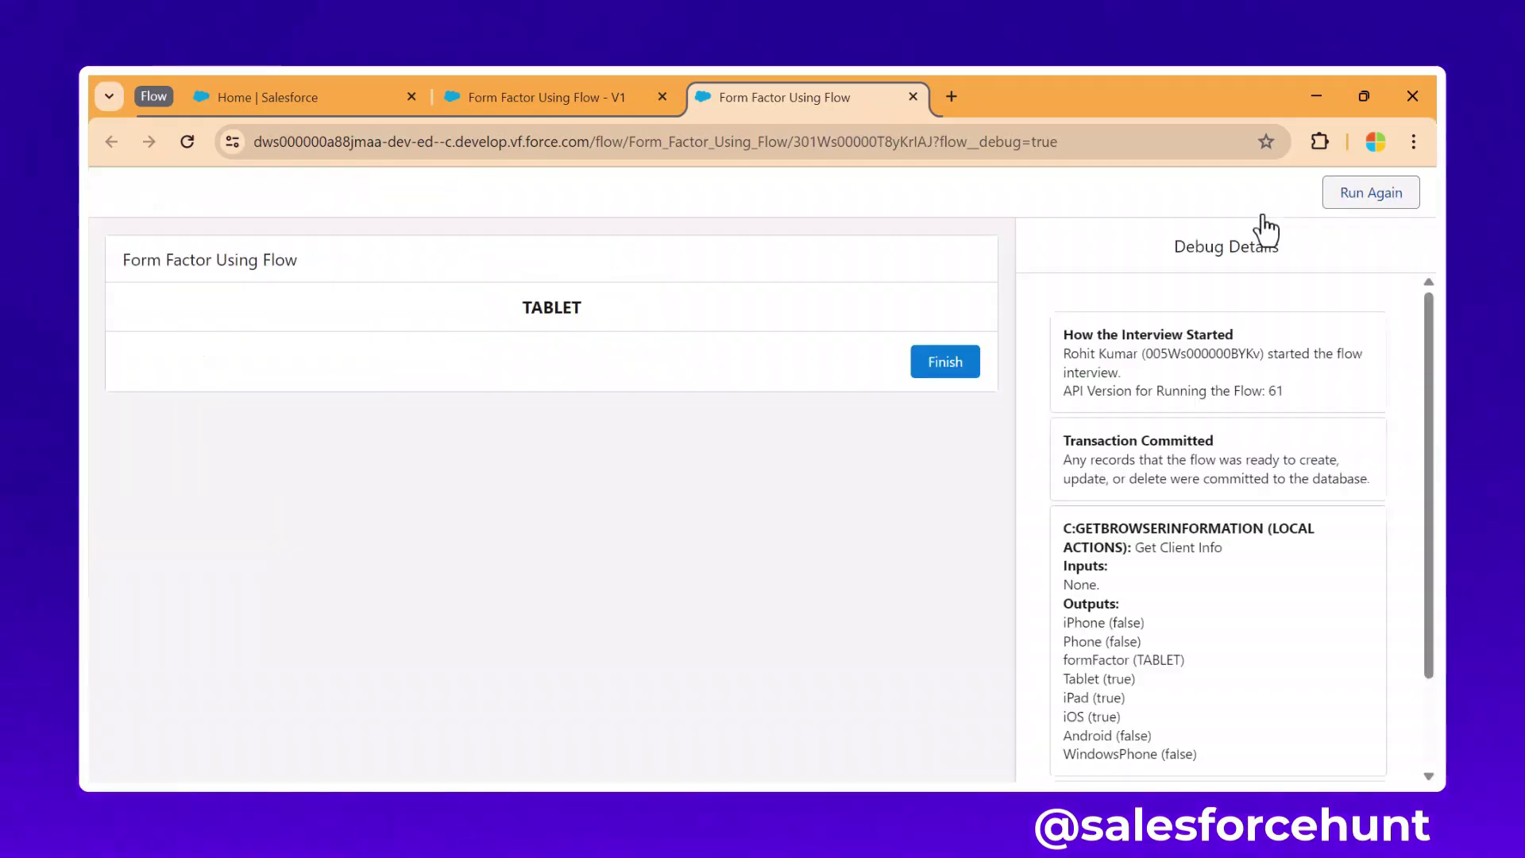
{"action": "left_click", "coordinate": [187, 143]}
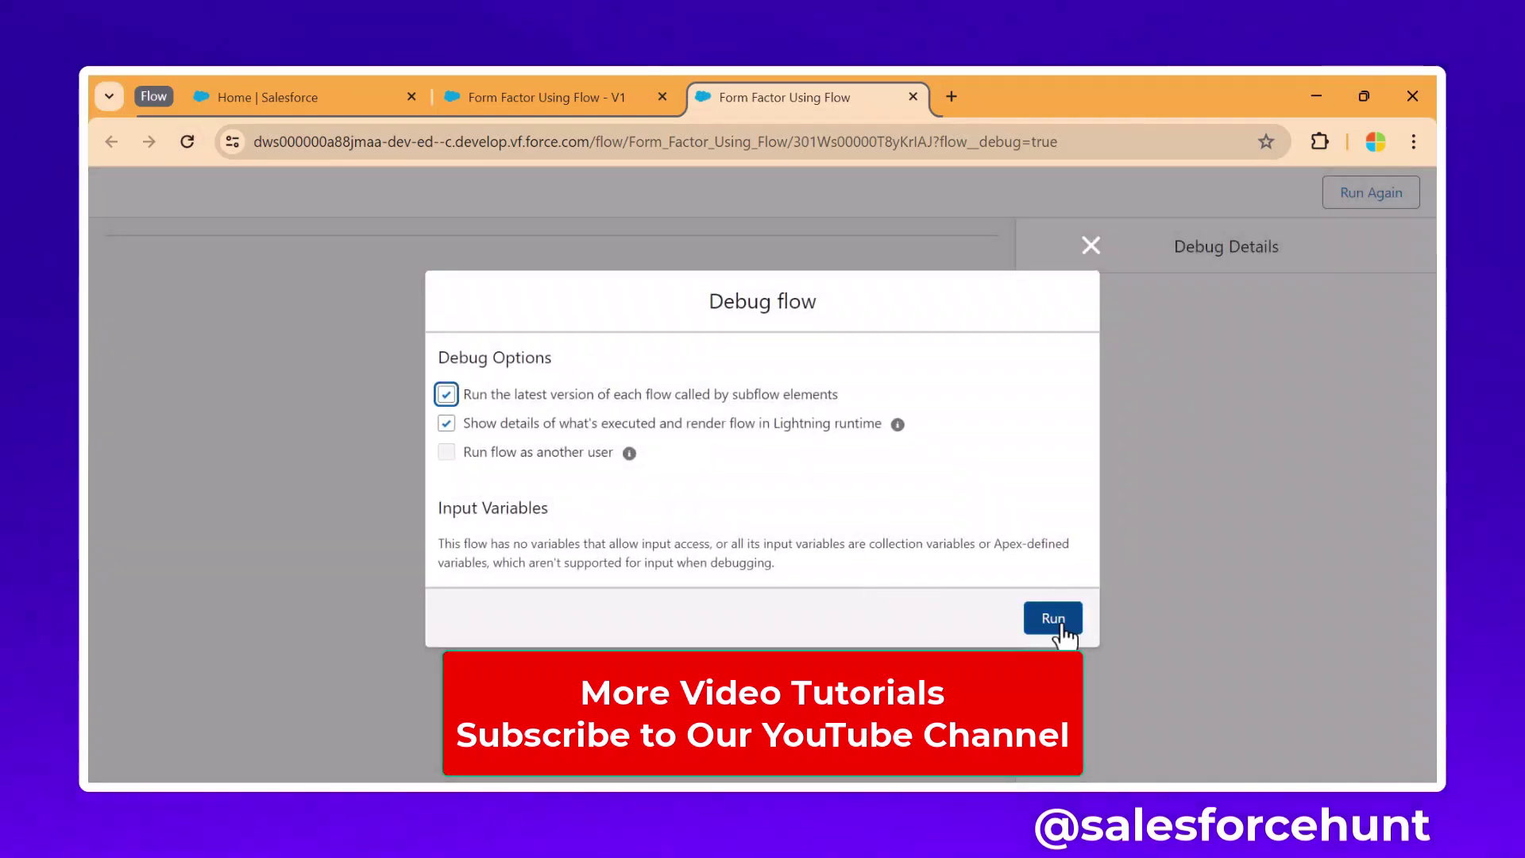
{"action": "left_click", "coordinate": [1062, 623]}
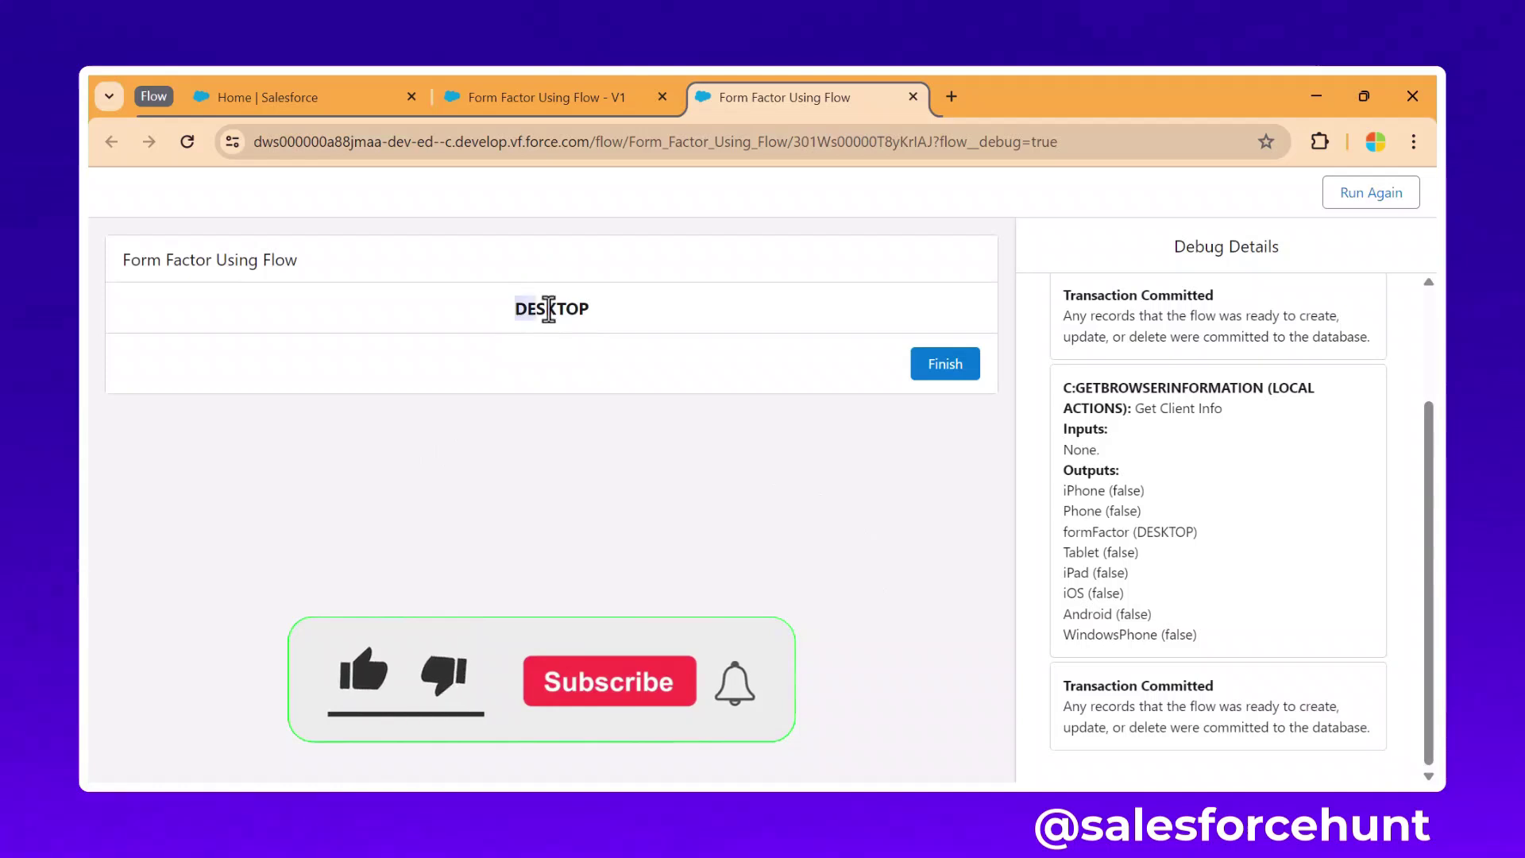
{"action": "left_click_drag", "start_coordinate": [510, 314], "coordinate": [650, 327]}
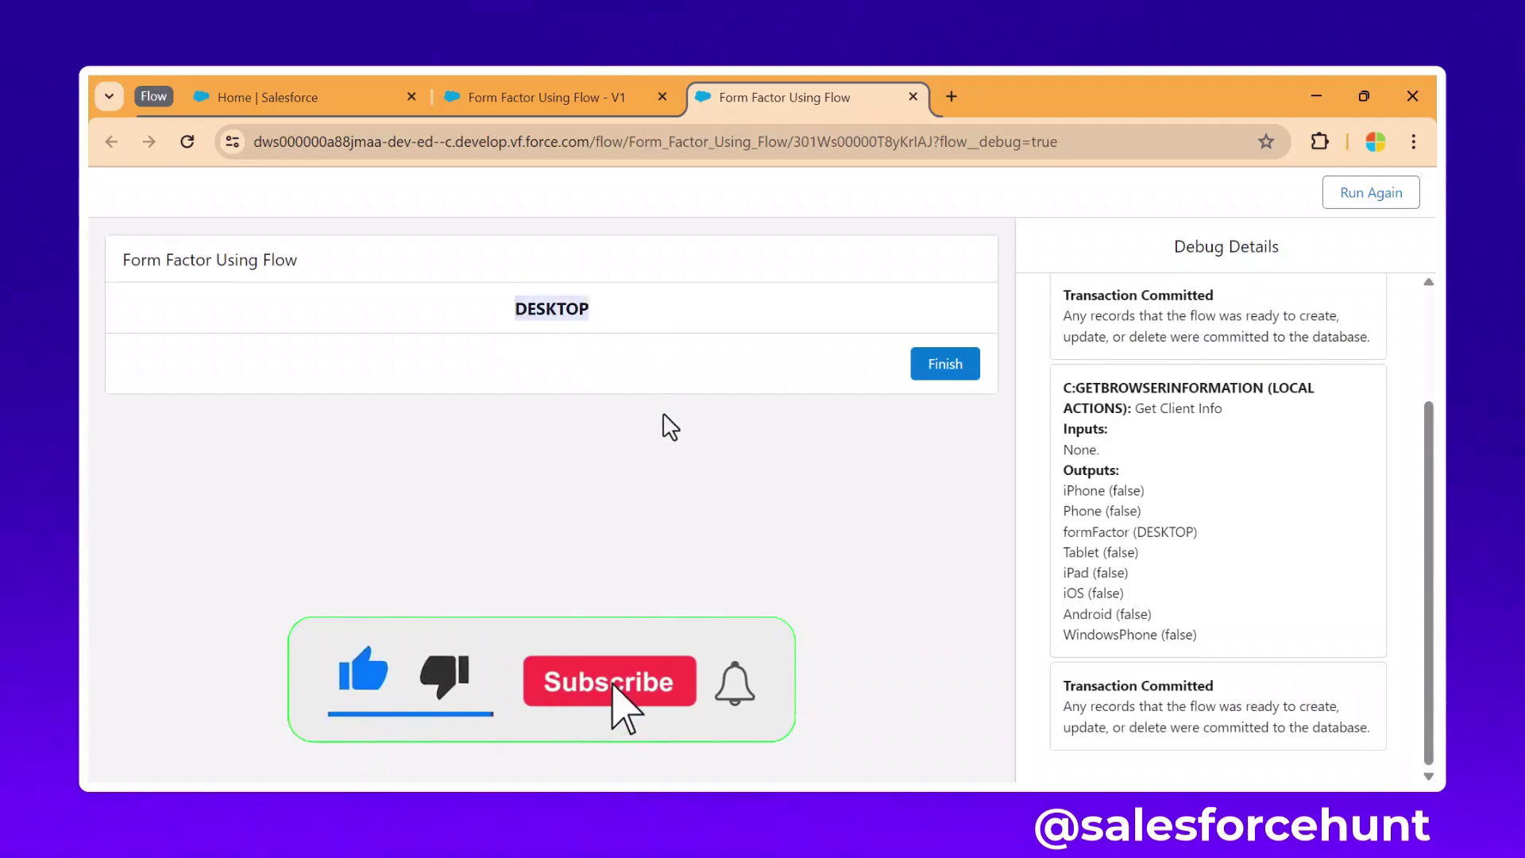
- Reopen the developer tools with iPad Mini emulation, reload the debug page, and run the flow
{"action": "key", "text": "ctrl+shift+i"}
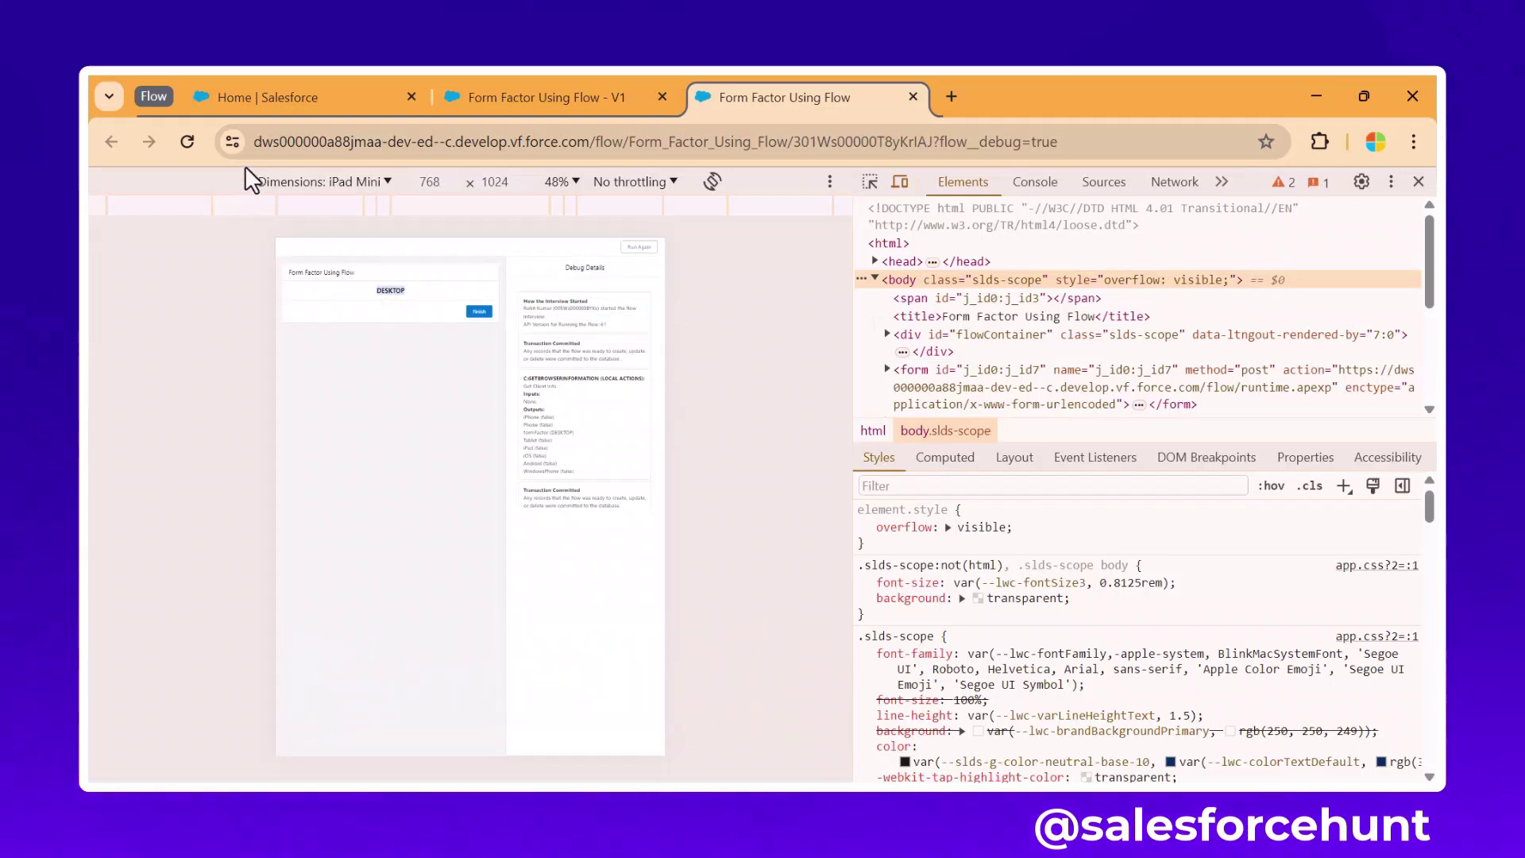
{"action": "left_click", "coordinate": [188, 139]}
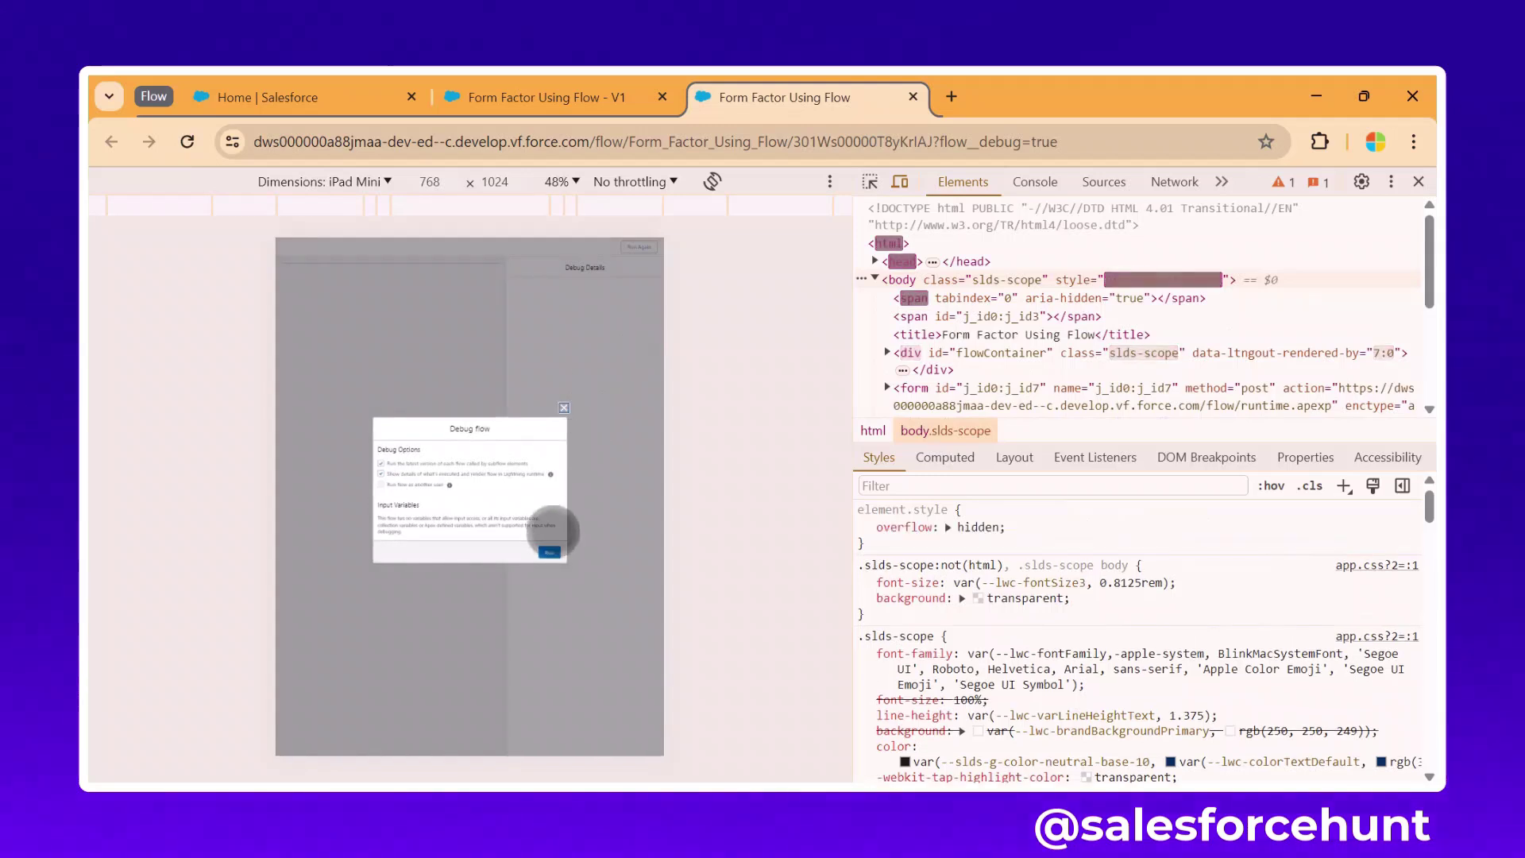
{"action": "left_click", "coordinate": [549, 553]}
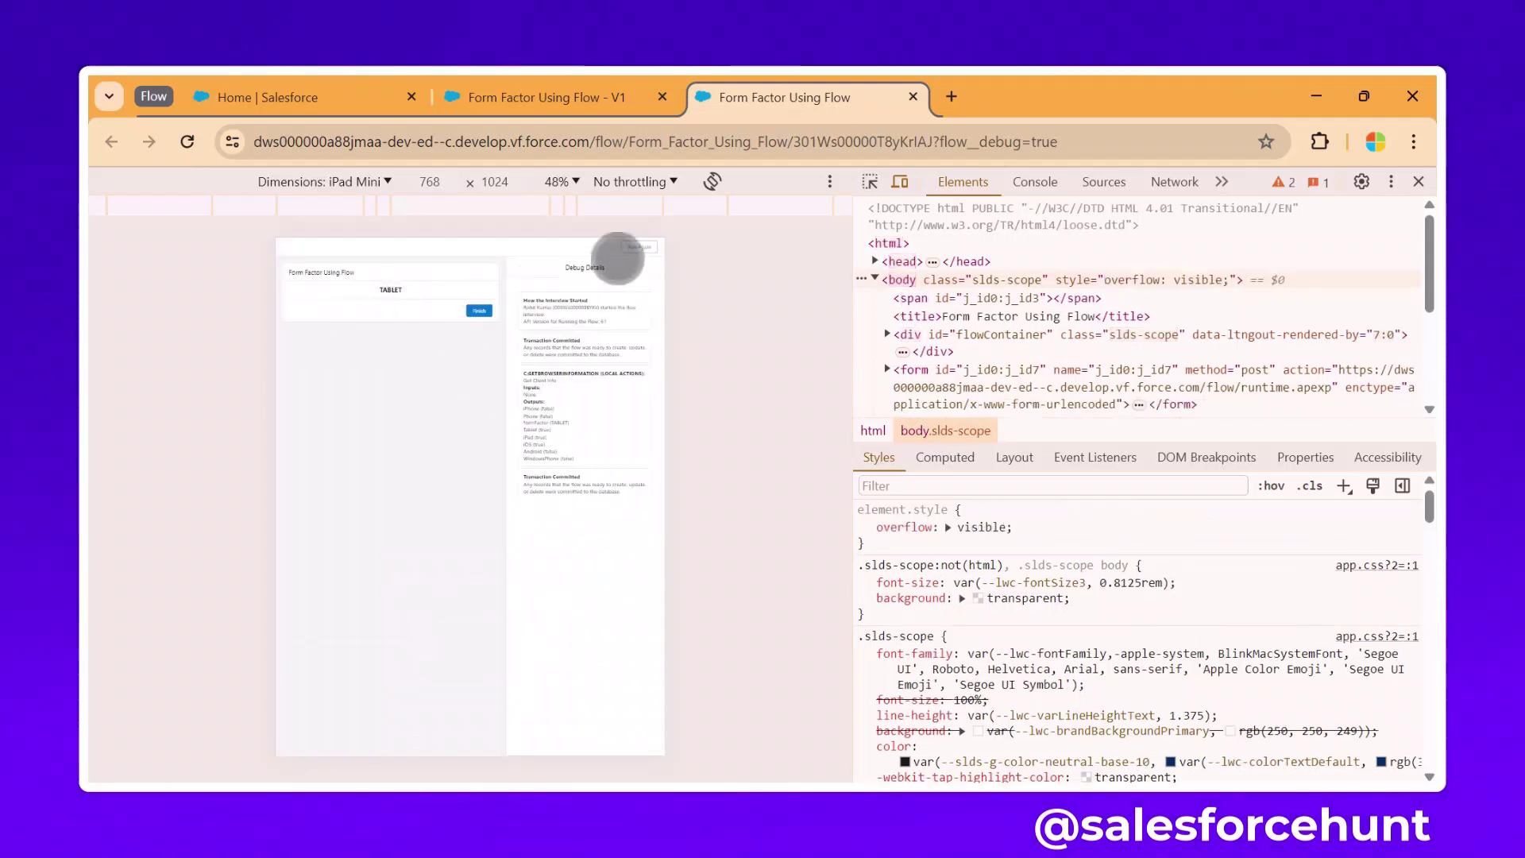
- Emulate an iPhone 14 Pro Max, reload and rerun the flow, and close the developer tools to read the form factor
{"action": "left_click", "coordinate": [351, 181]}
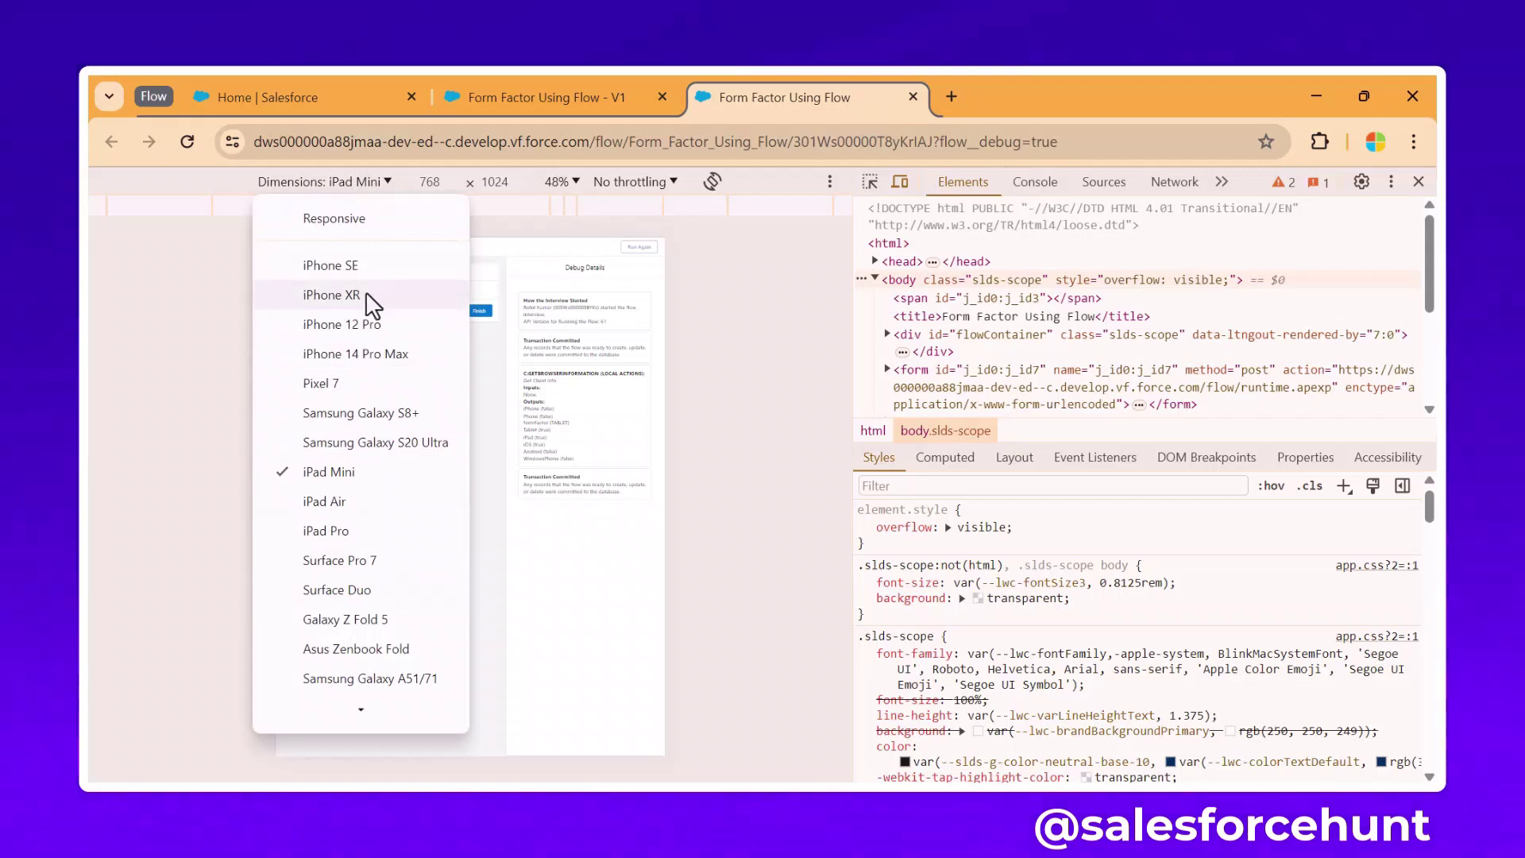
{"action": "left_click", "coordinate": [374, 355]}
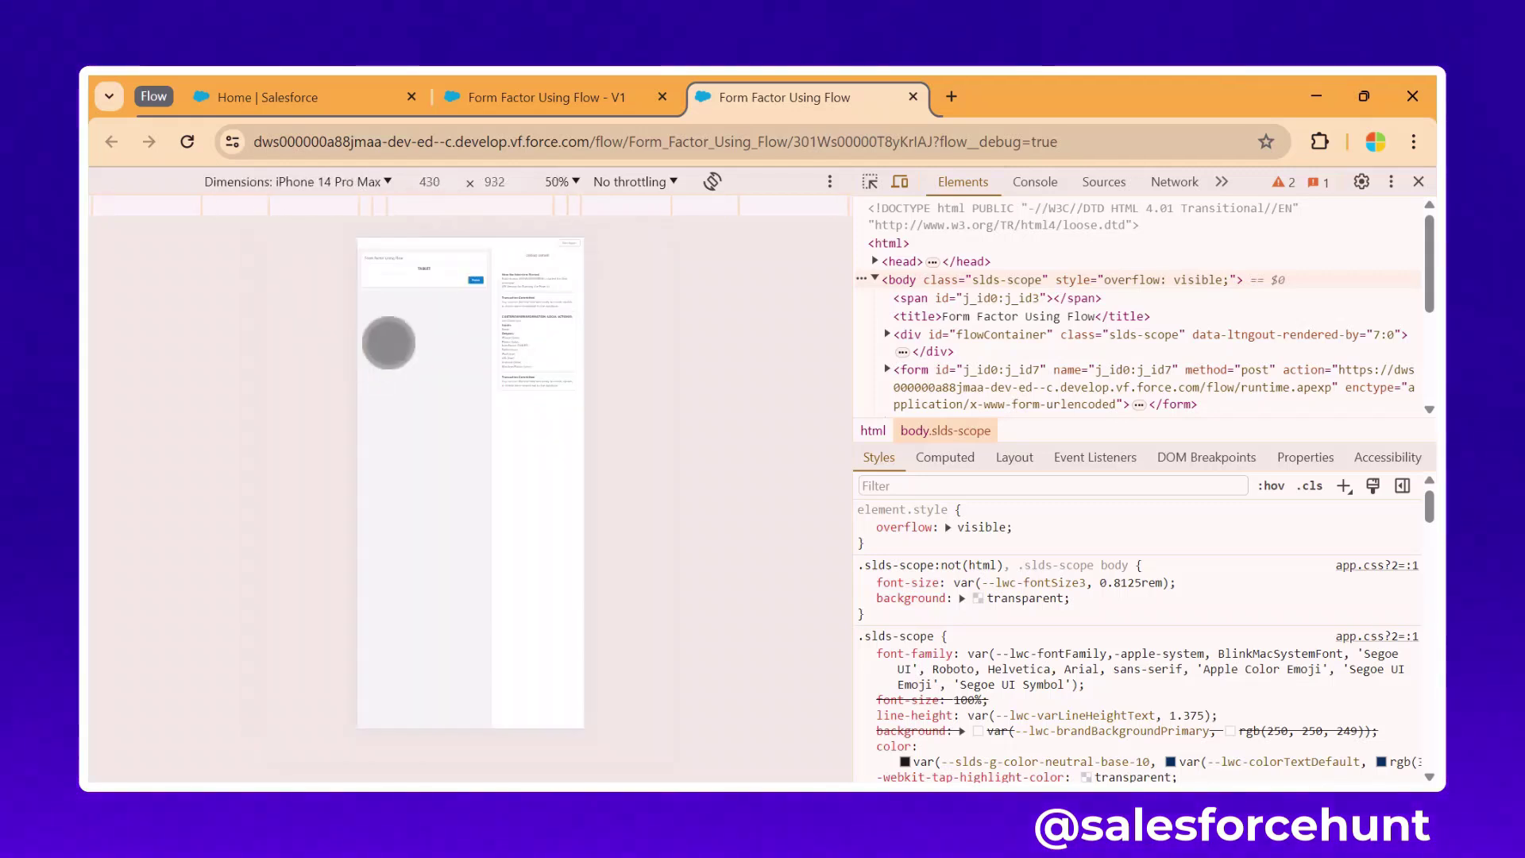
{"action": "left_click", "coordinate": [187, 140]}
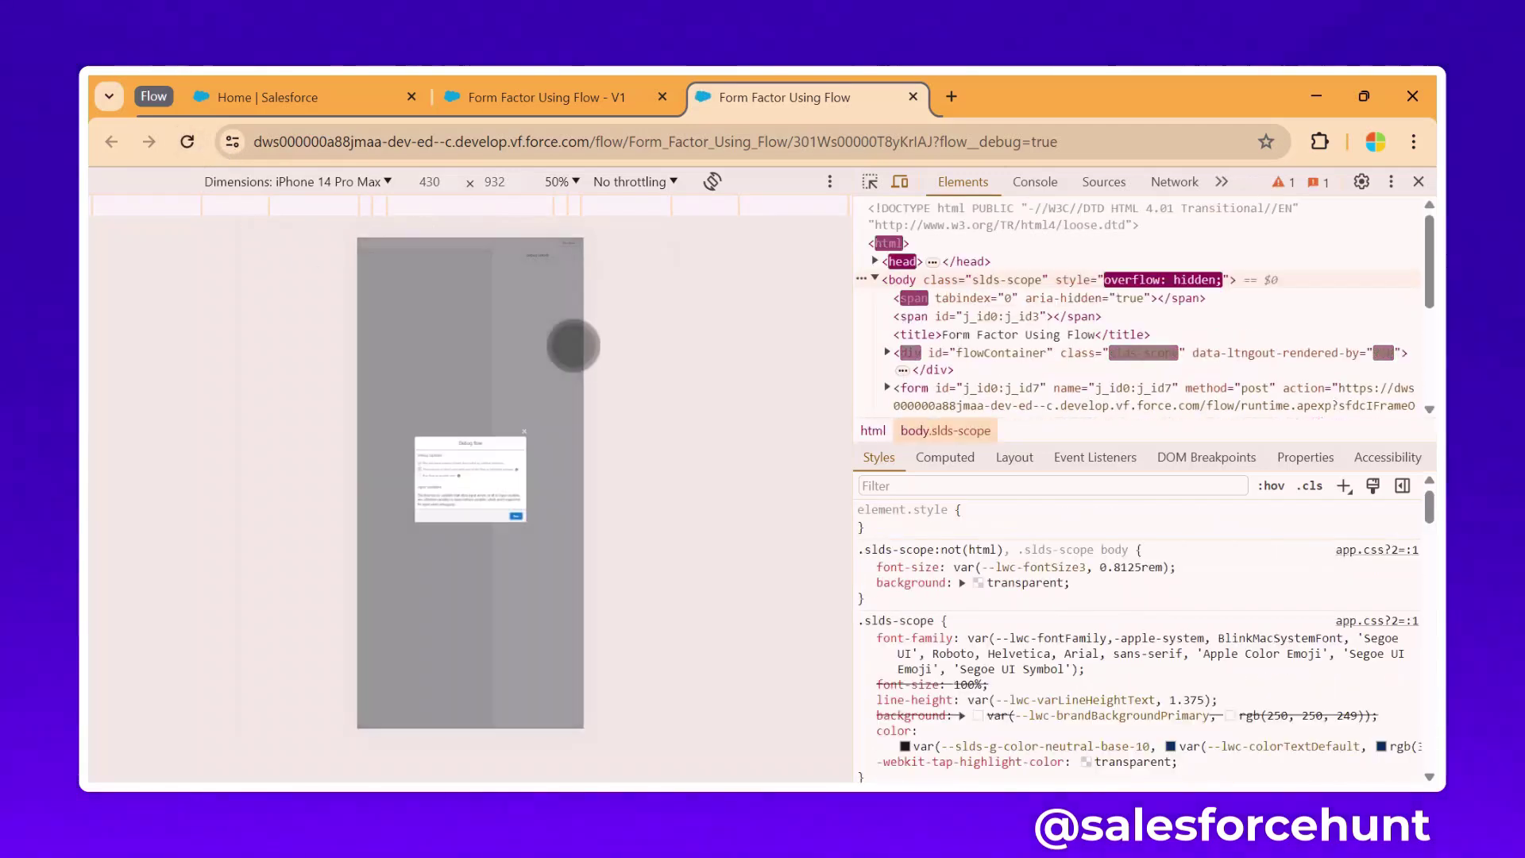
{"action": "left_click", "coordinate": [517, 516]}
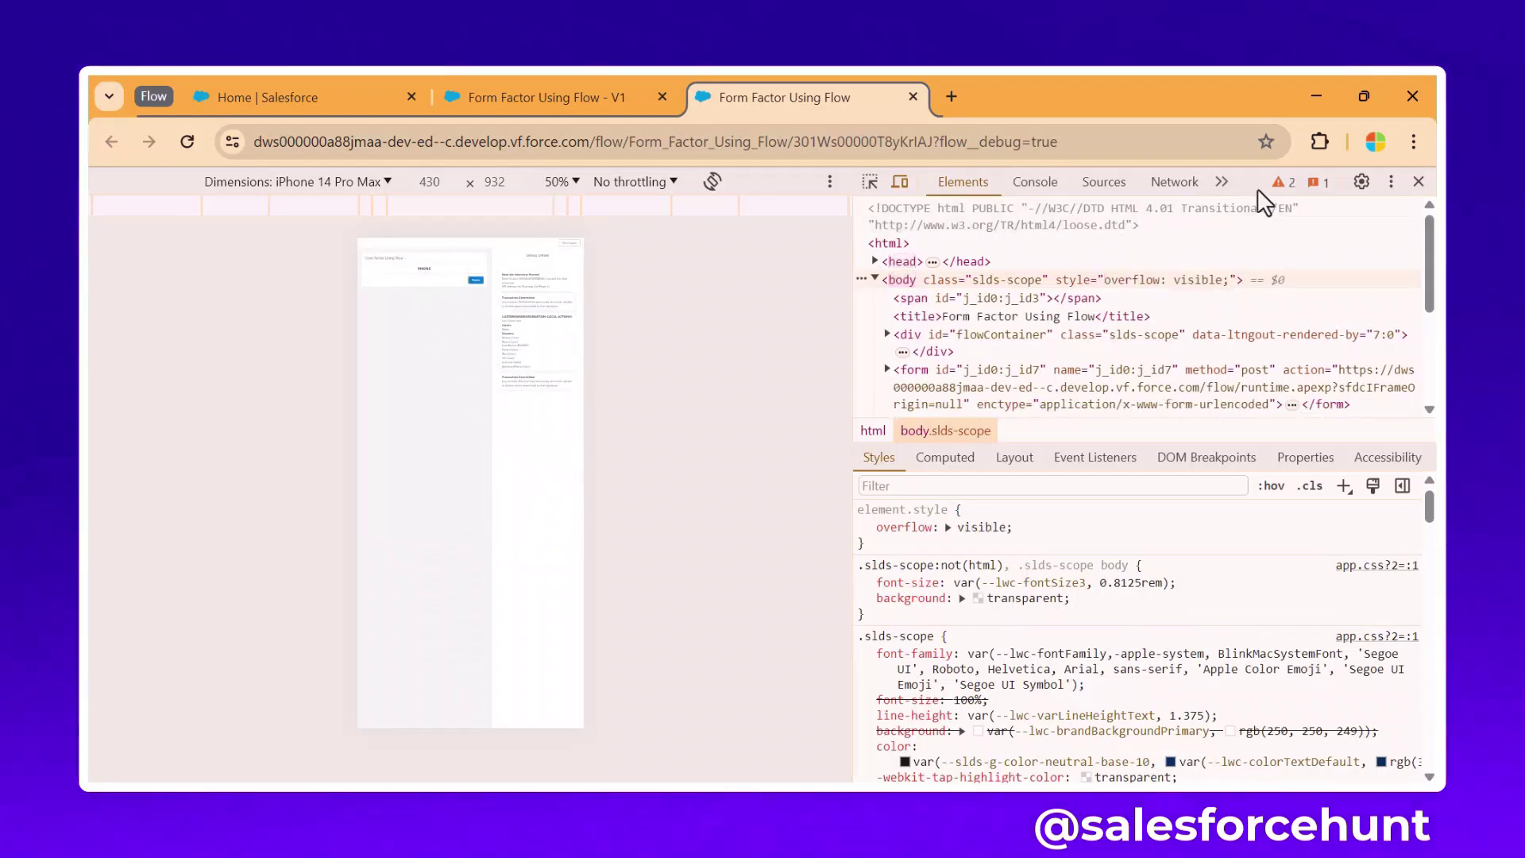
{"action": "left_click", "coordinate": [1420, 183]}
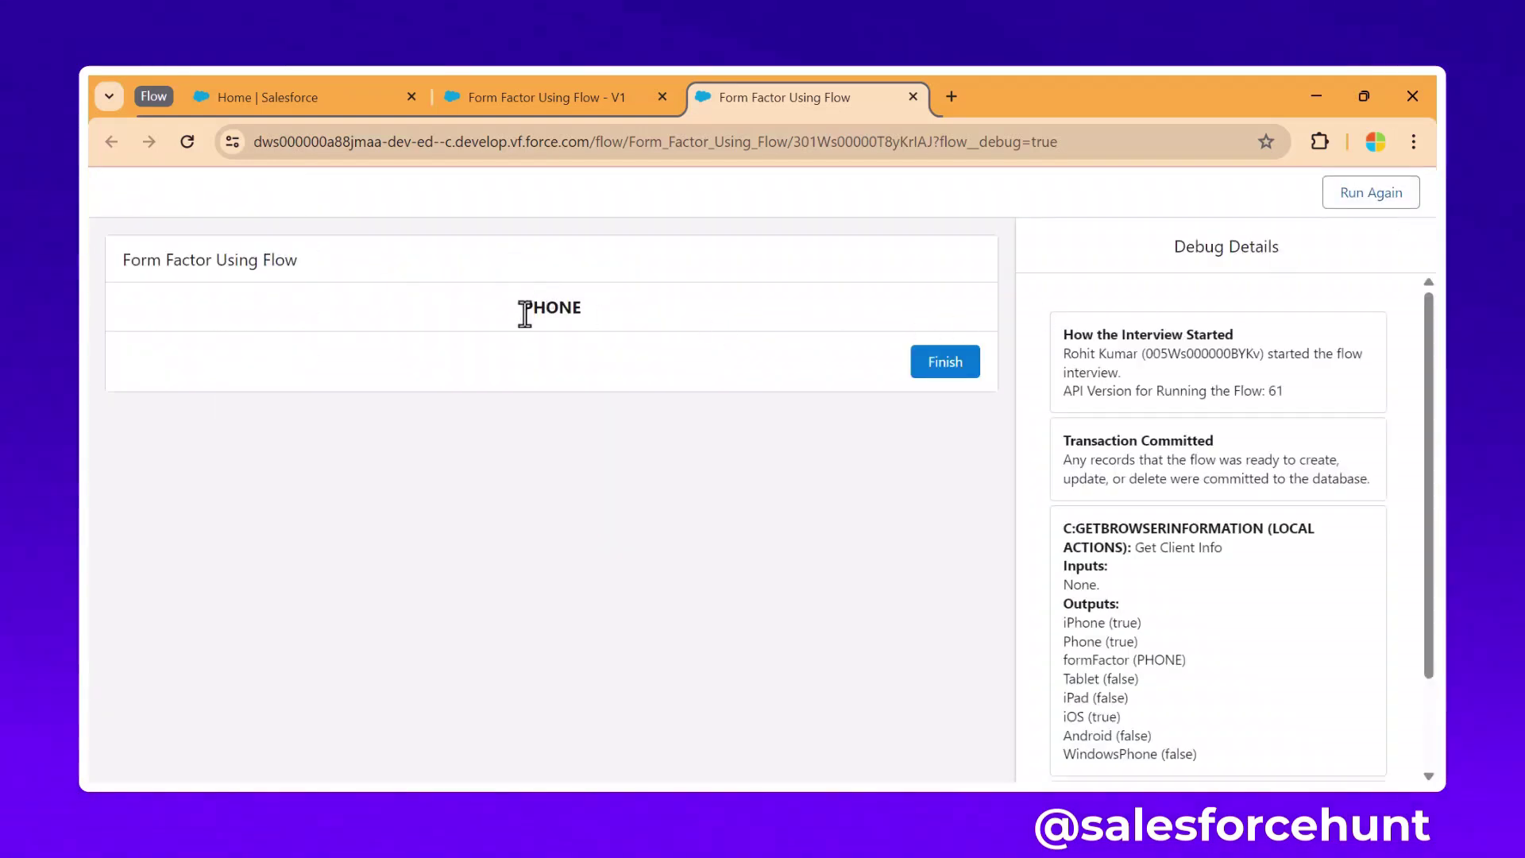